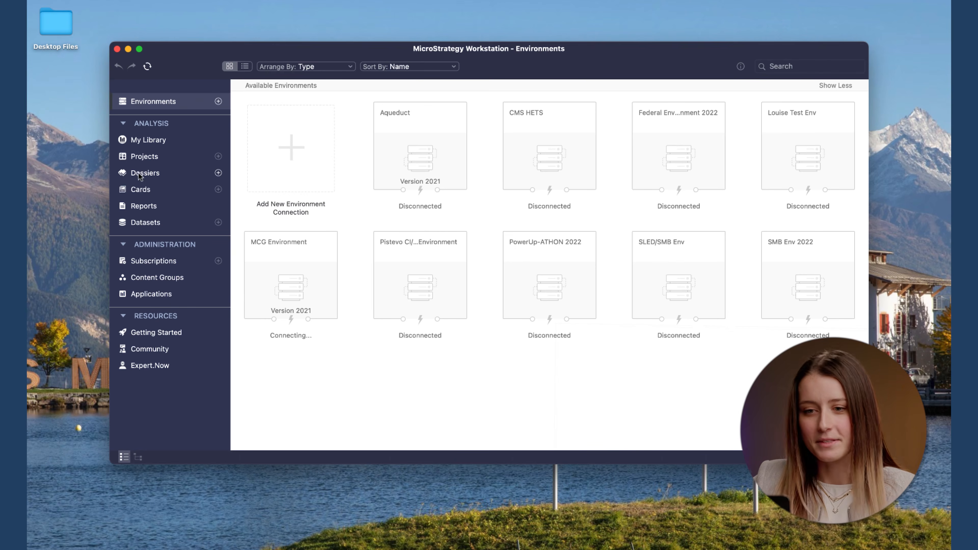
# Create a new dossier and continue offline without connecting to an environment.
pyautogui.click(218, 173)
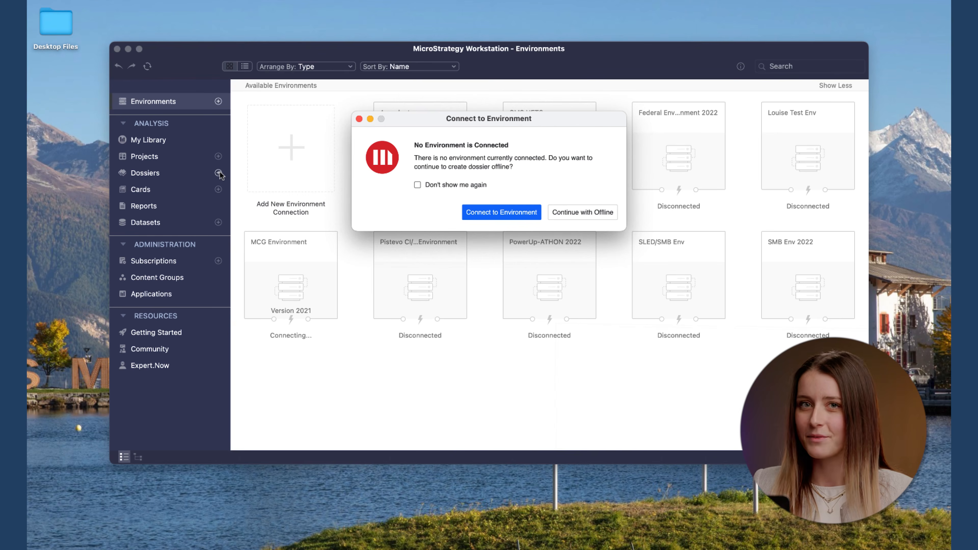
pyautogui.click(585, 214)
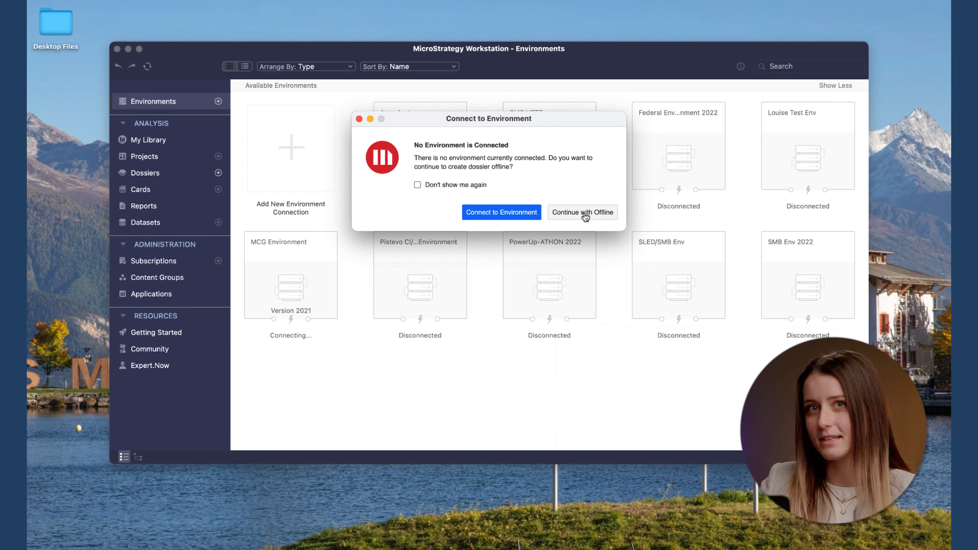
pyautogui.click(585, 214)
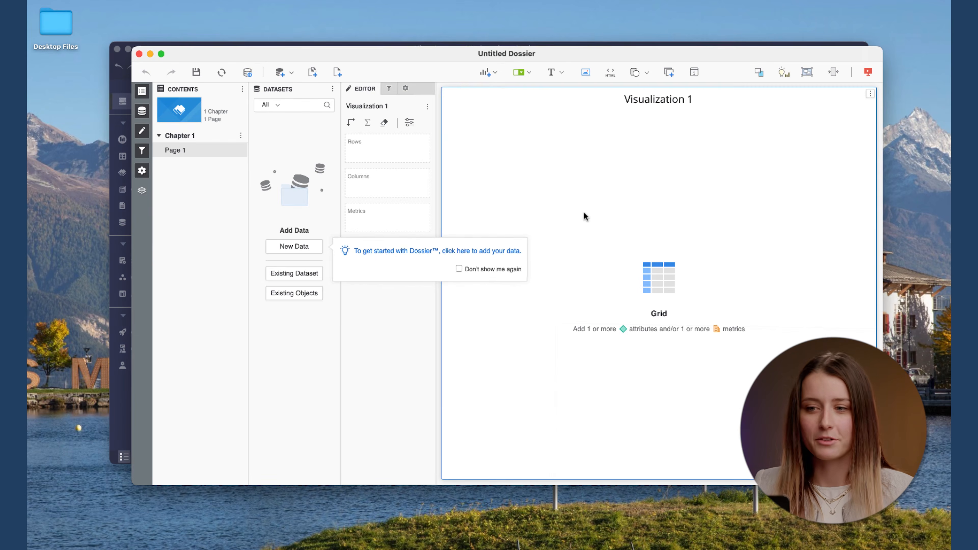
# Move the Untitled Dossier window to the screen's upper-left area and enlarge it to fill most of the screen.
pyautogui.moveTo(134, 50); pyautogui.dragTo(34, 10)
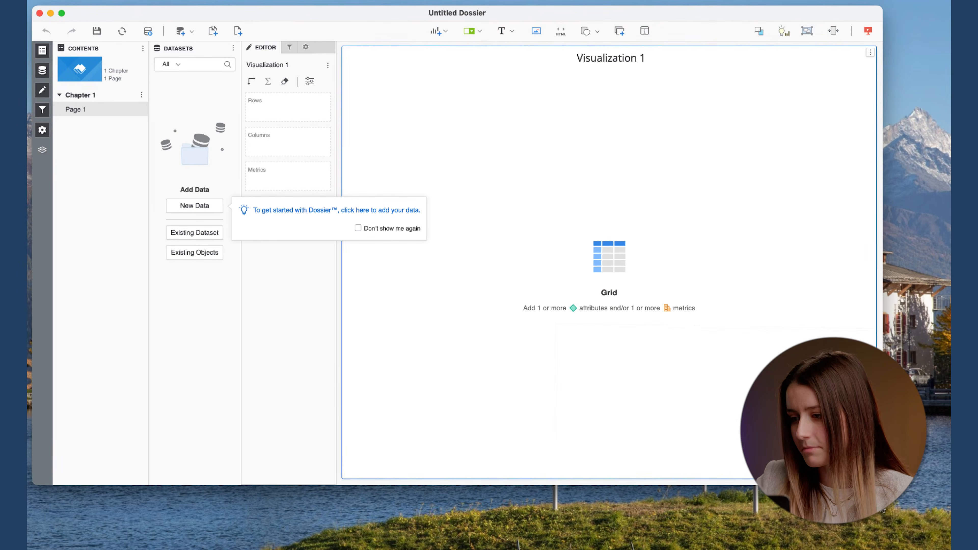
pyautogui.moveTo(882, 484); pyautogui.dragTo(945, 549)
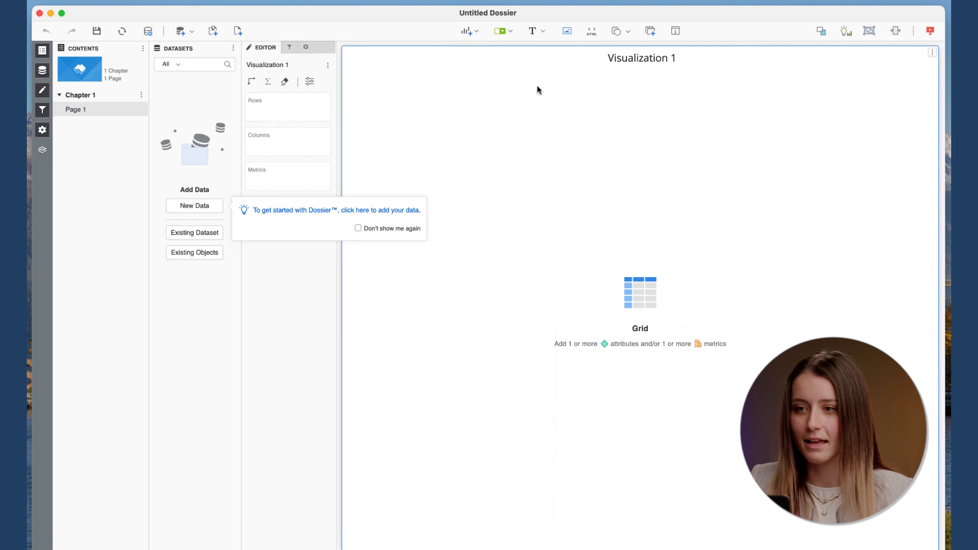
pyautogui.moveTo(487, 16); pyautogui.dragTo(488, 12)
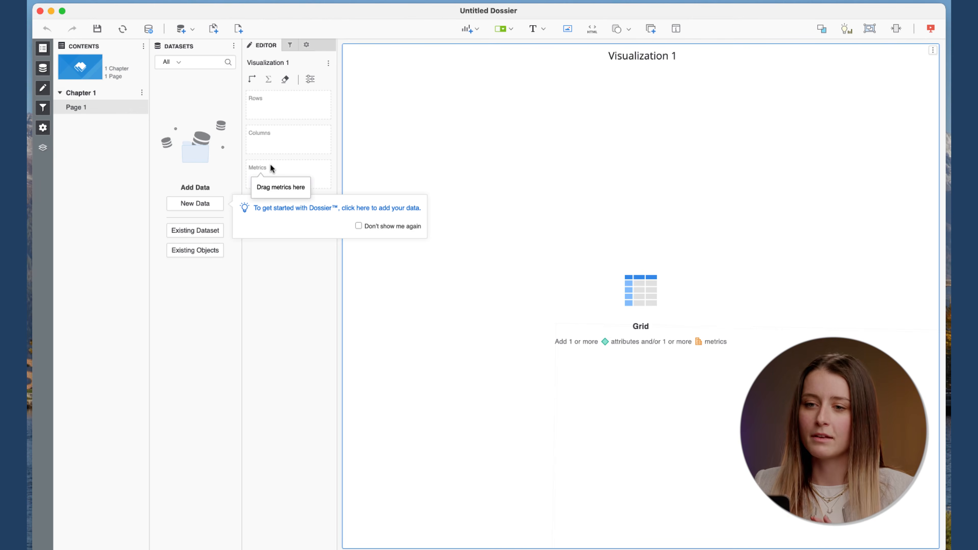
# Look through the format and filter settings for Visualization 1, ending back in its editor.
pyautogui.click(303, 45)
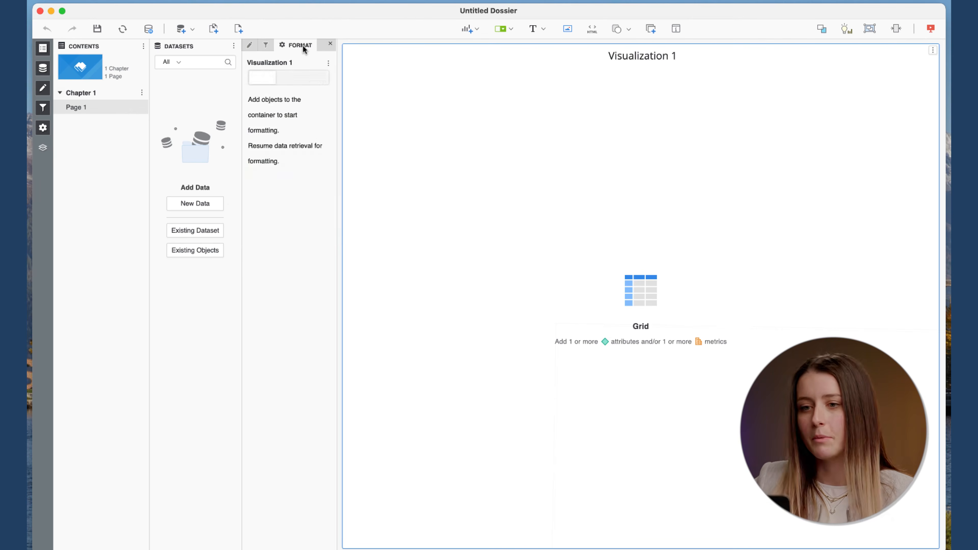
pyautogui.click(265, 46)
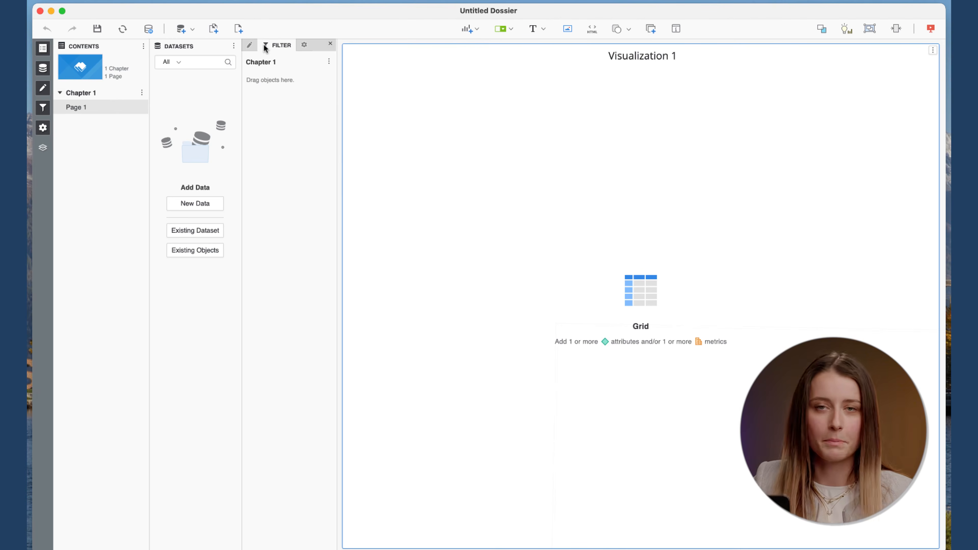
pyautogui.click(251, 46)
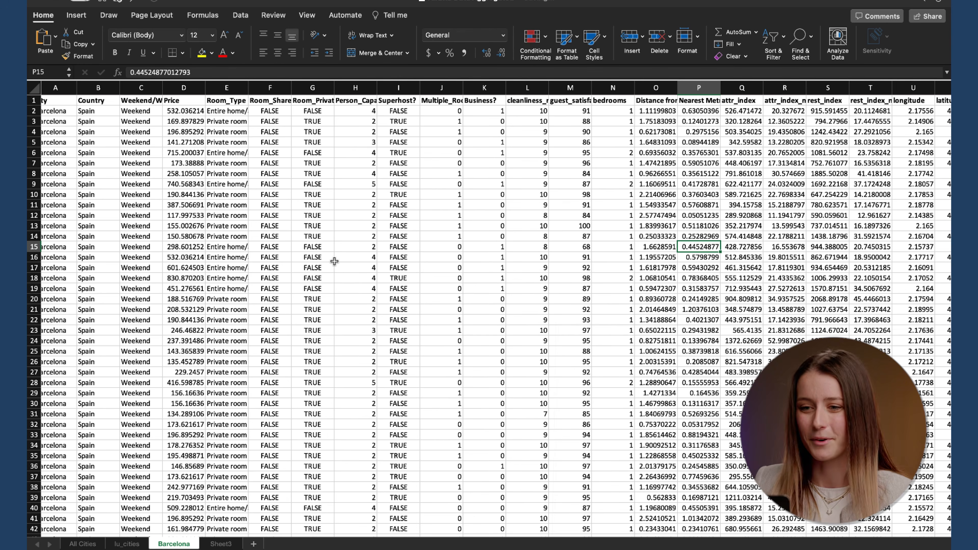
# In the Excel workbook, examine the Barcelona sheet's column headers from City through Room_Type and Superhost? to longitude and latitude.
pyautogui.hscroll(-1, 68, 111)
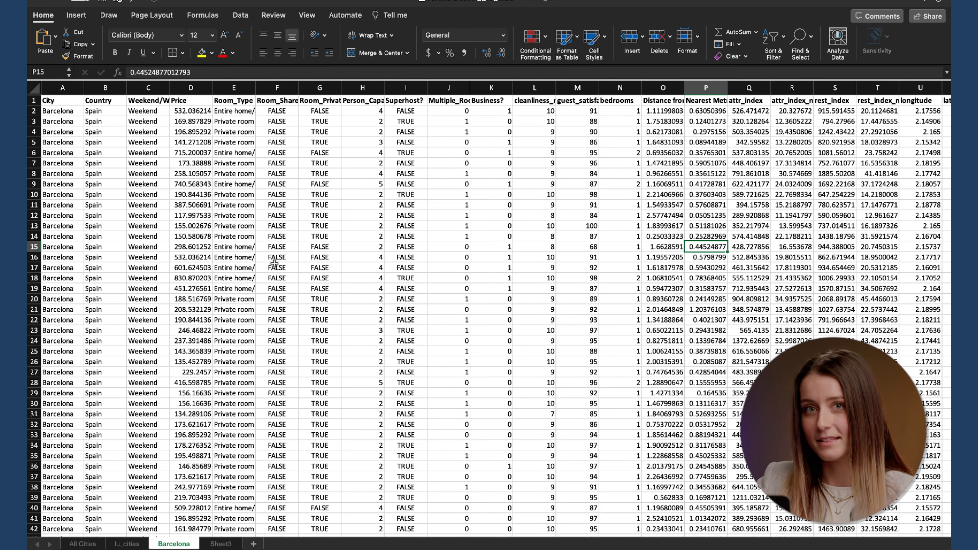
pyautogui.click(52, 101)
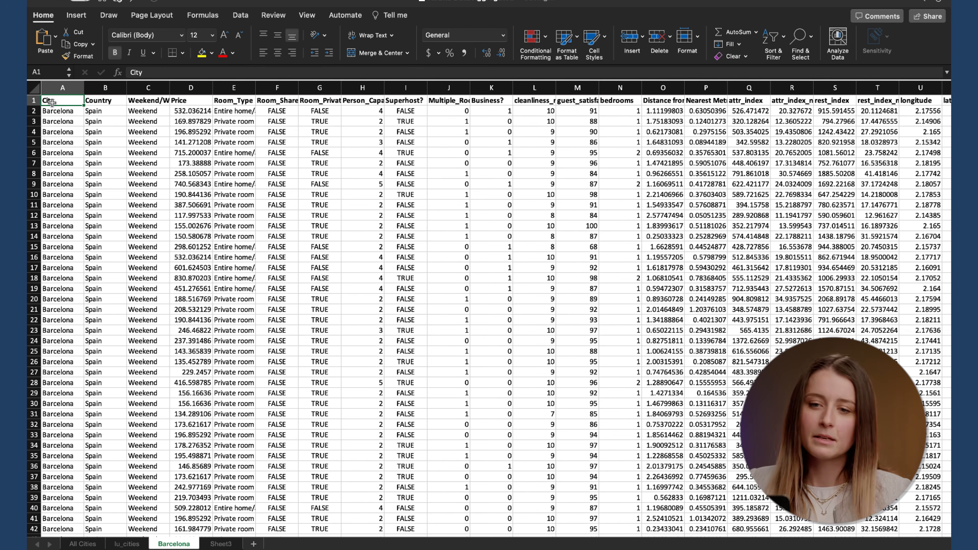
pyautogui.press('Right')
pyautogui.press('Right')
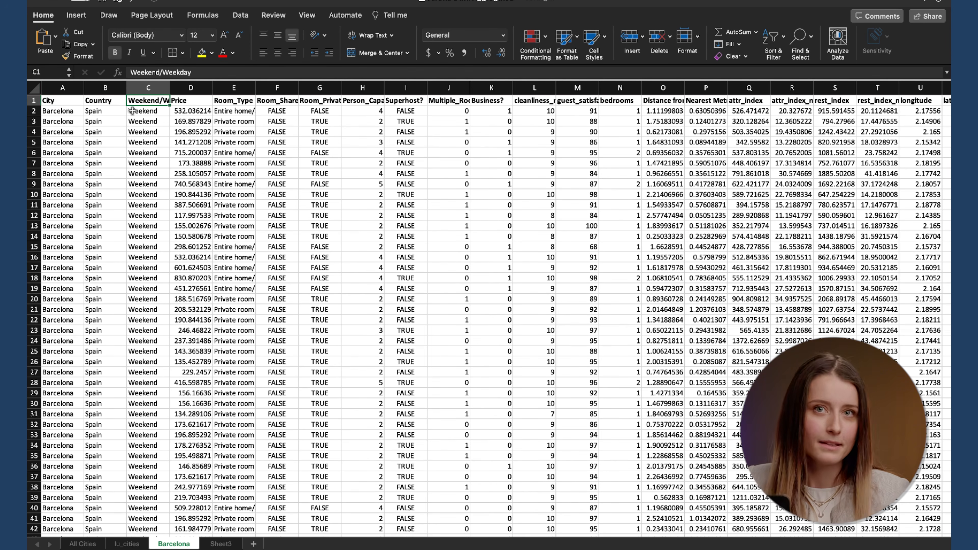
pyautogui.click(233, 100)
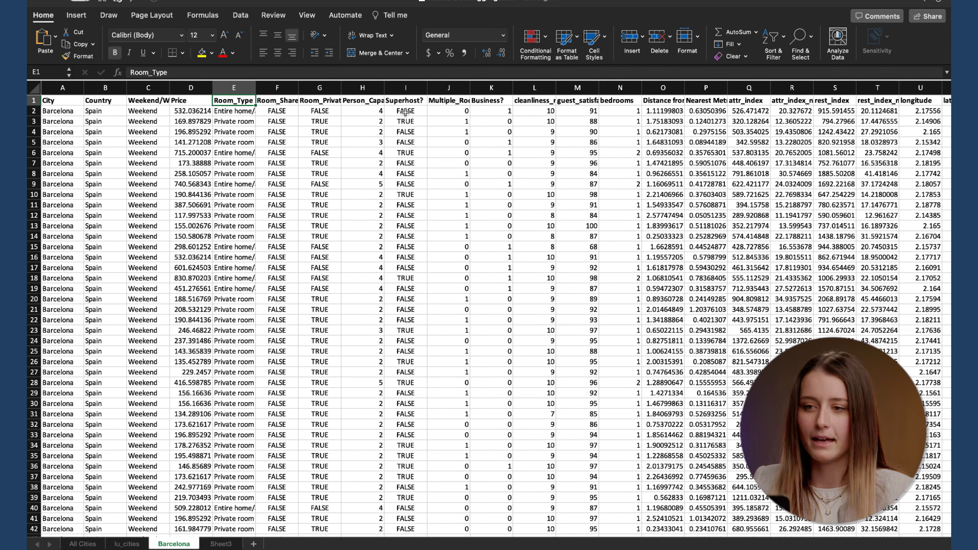
pyautogui.click(411, 101)
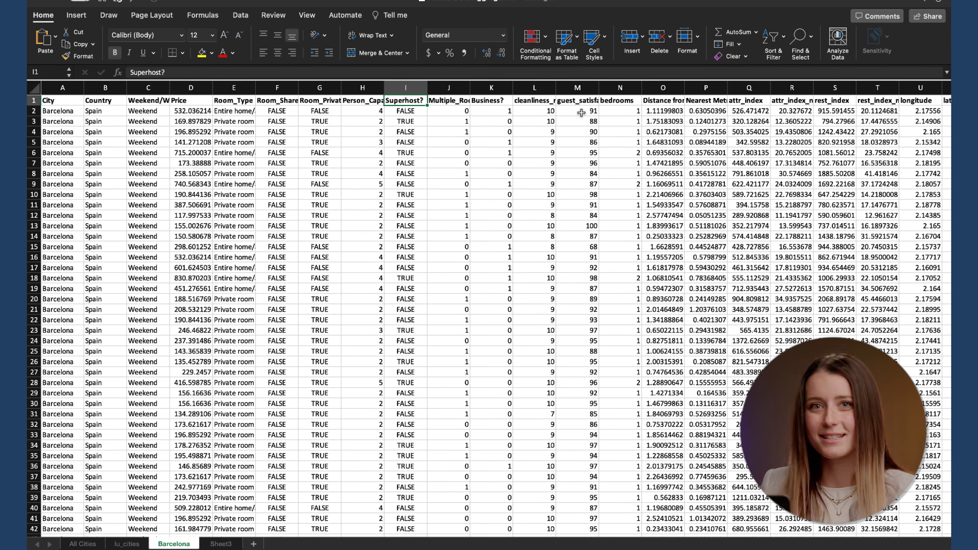
pyautogui.hscroll(5, 581, 112)
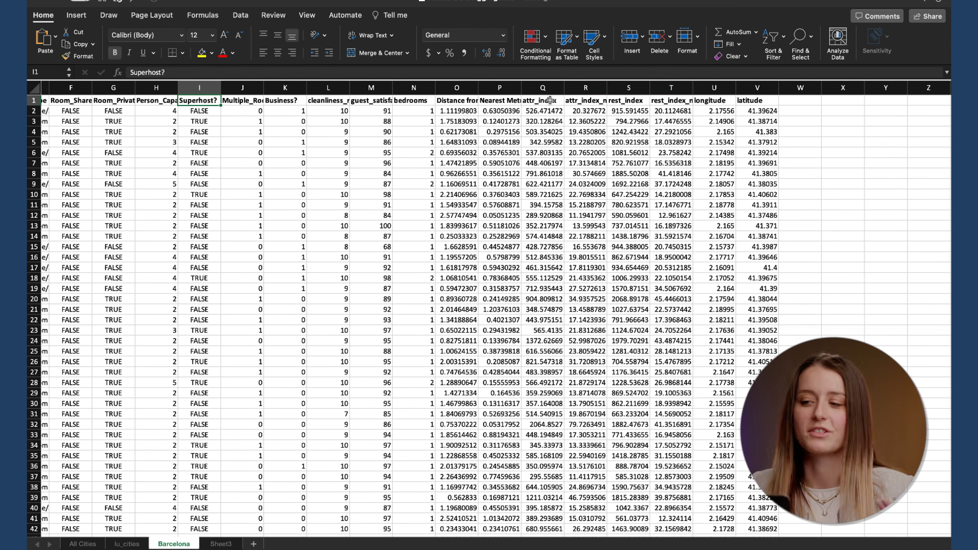
pyautogui.click(712, 101)
pyautogui.click(749, 101)
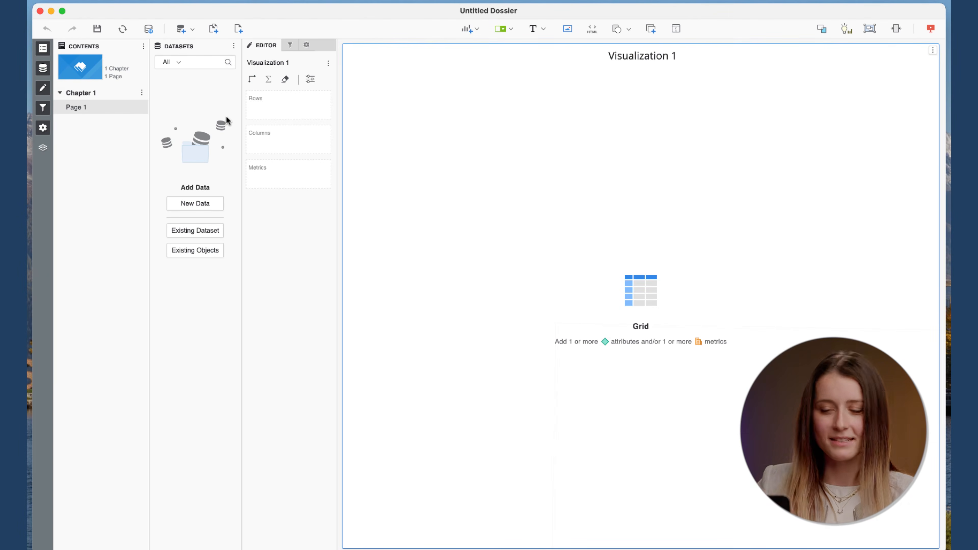
# In the dossier, add new data from a file on disk, choosing Airbnb Data Aggregated.xlsx from the Marketing folder under Accounts.
pyautogui.click(176, 205)
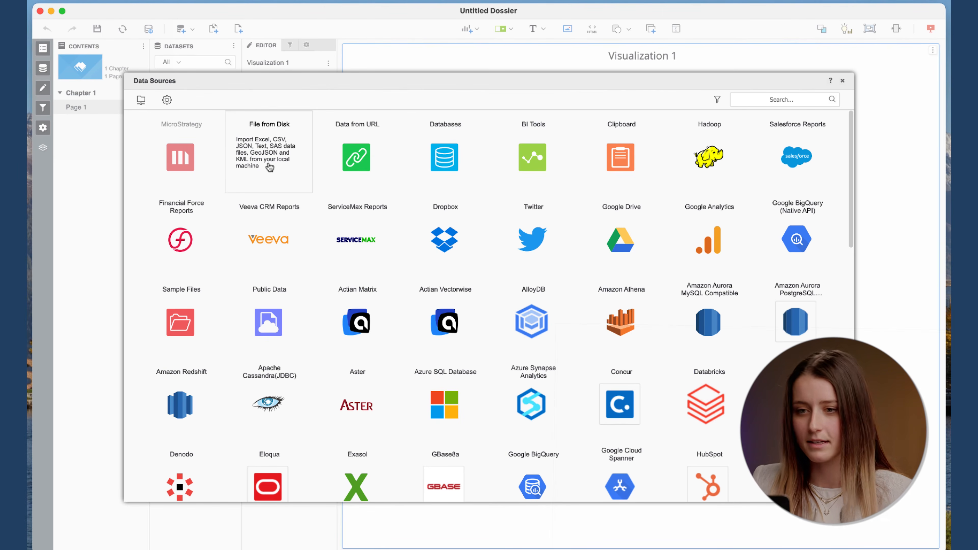
pyautogui.click(269, 167)
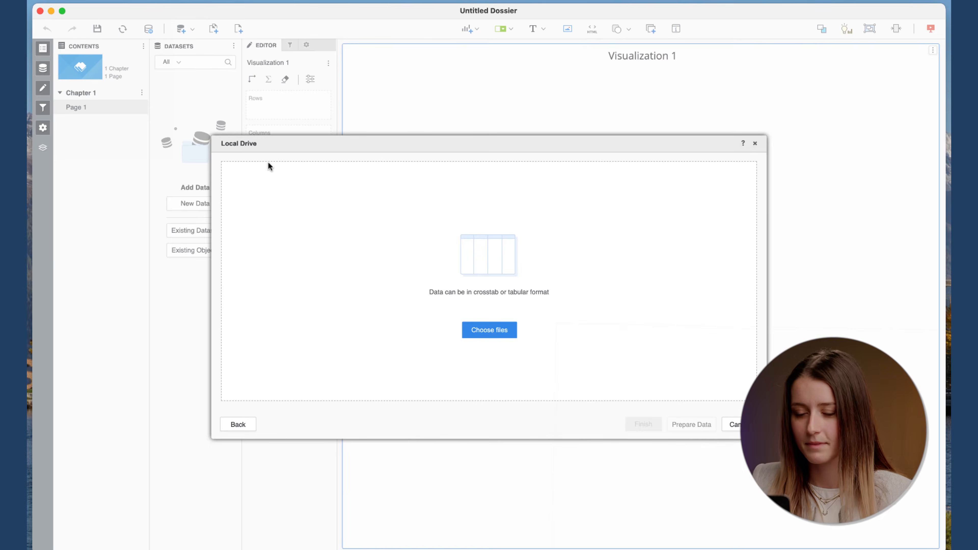
pyautogui.click(480, 331)
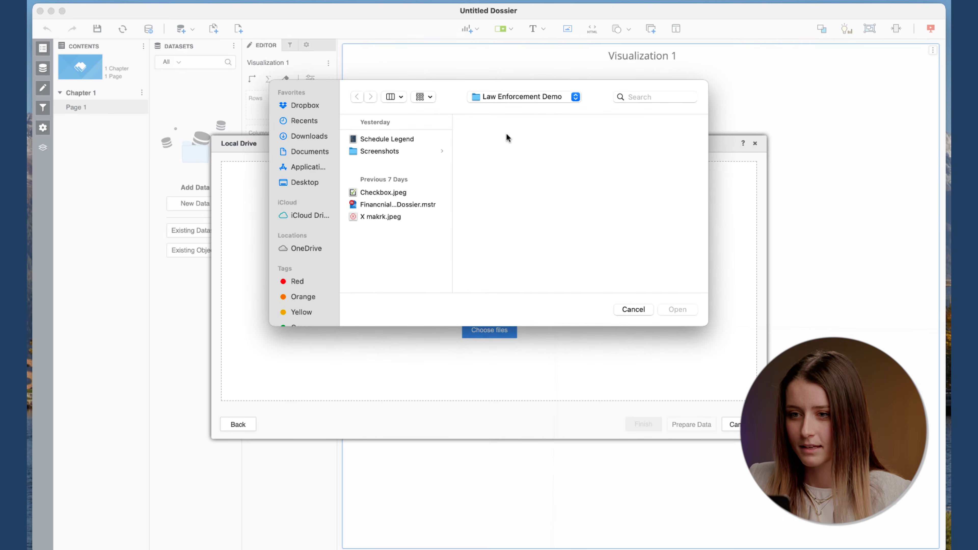
pyautogui.click(493, 96)
pyautogui.click(494, 109)
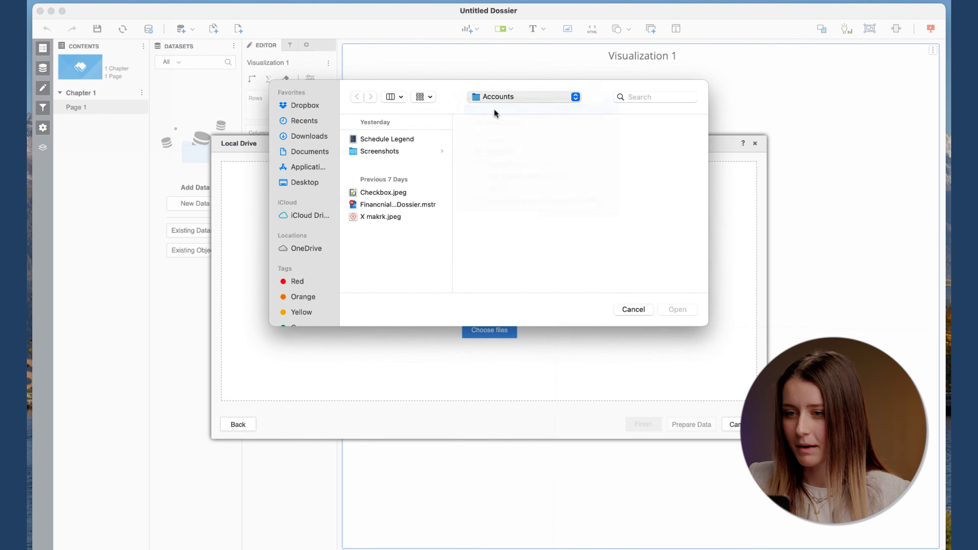
pyautogui.scroll(-2, 498, 191)
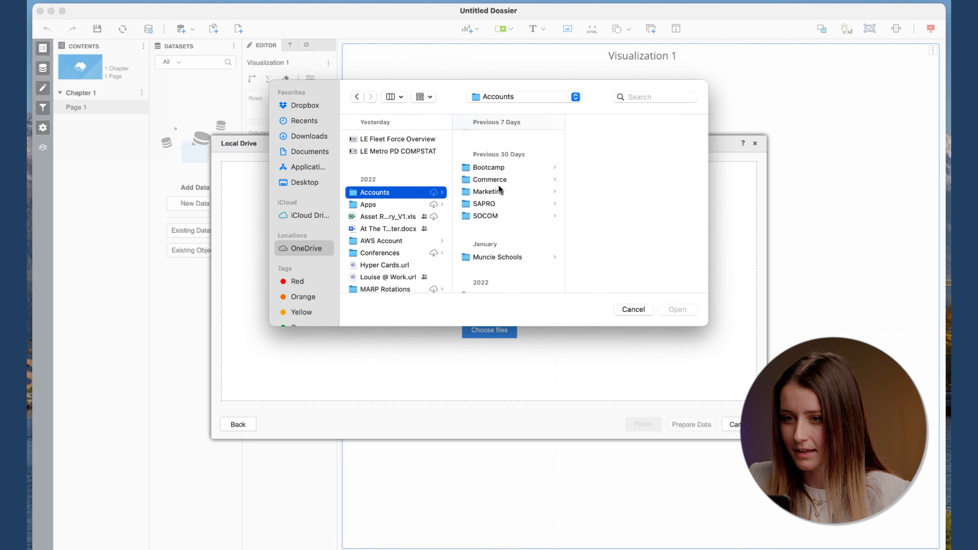
pyautogui.click(488, 192)
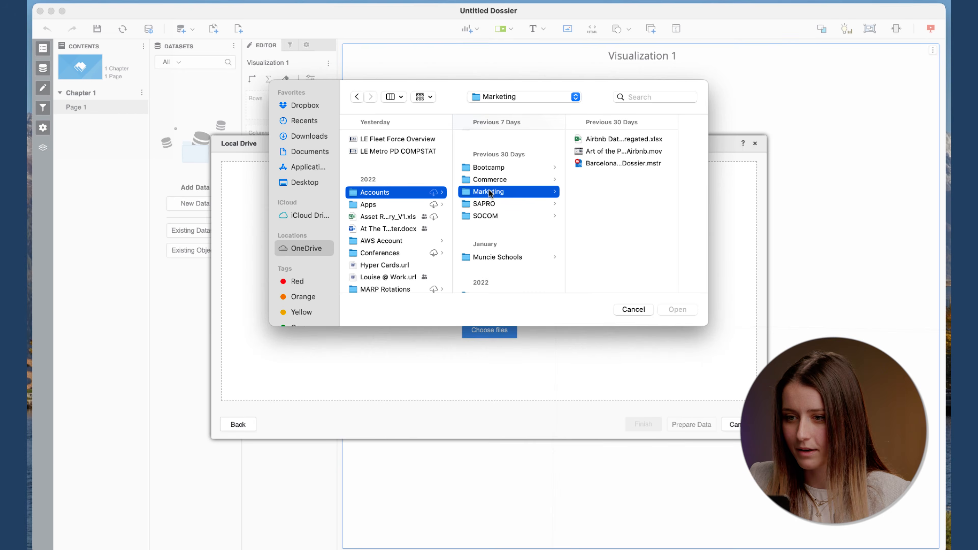
pyautogui.click(608, 143)
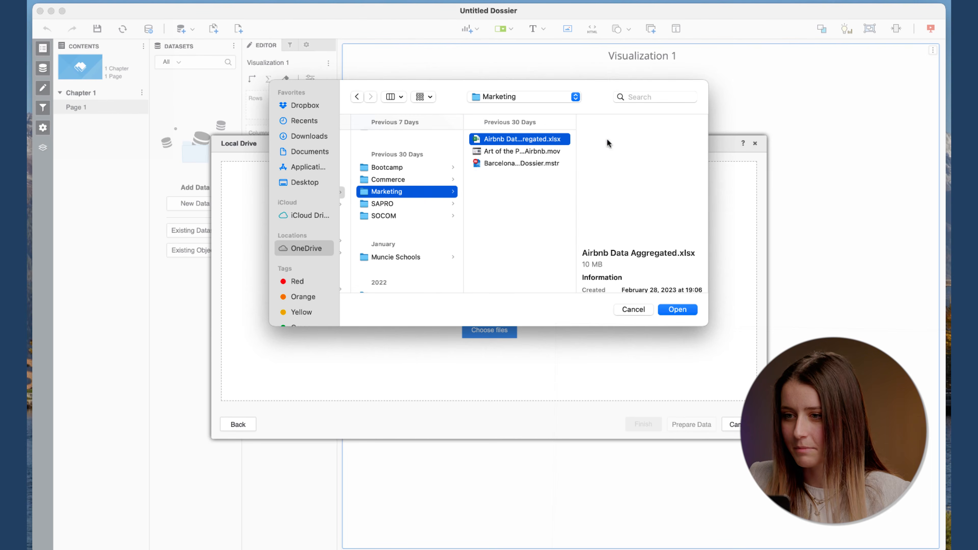
pyautogui.click(677, 310)
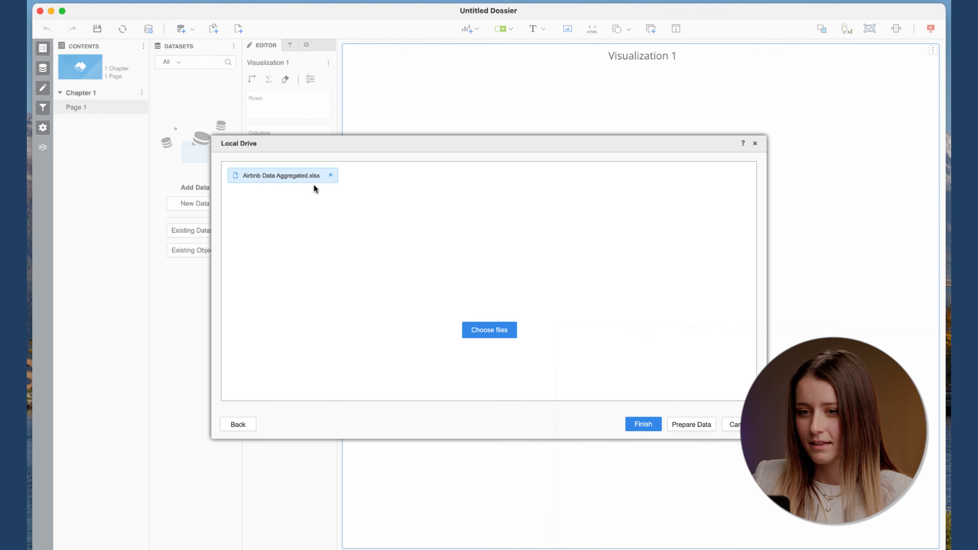
# Prepare the imported workbook's data with only the Barcelona worksheet selected.
pyautogui.click(695, 425)
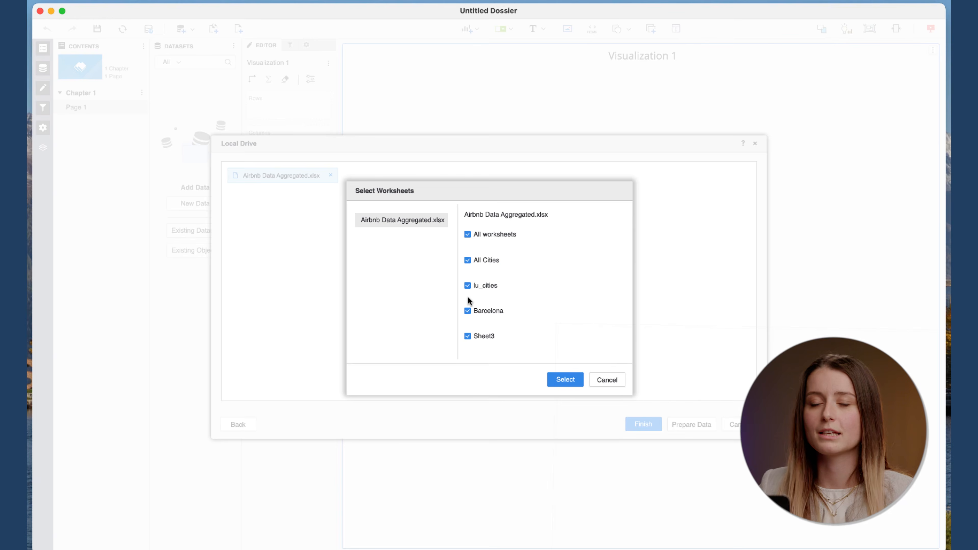
pyautogui.click(467, 234)
pyautogui.click(467, 311)
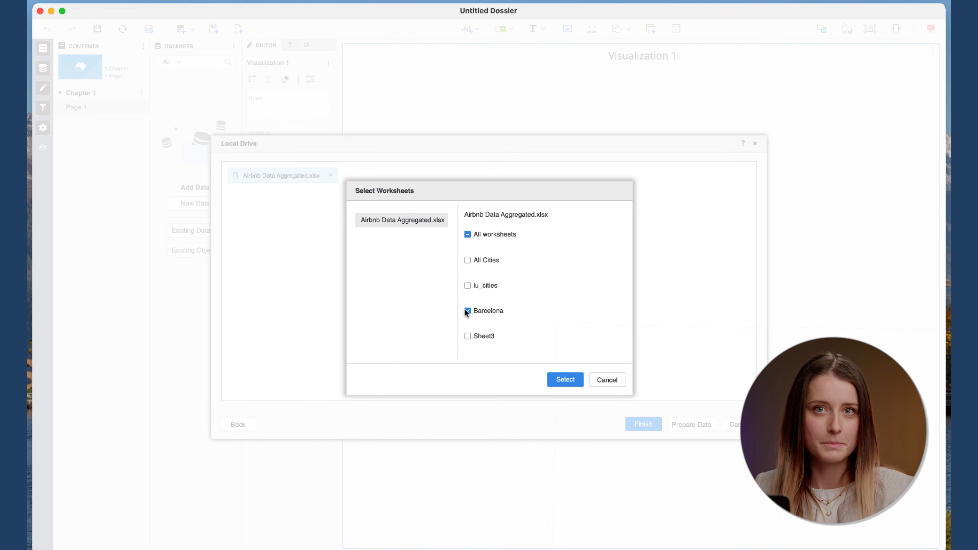
pyautogui.click(565, 380)
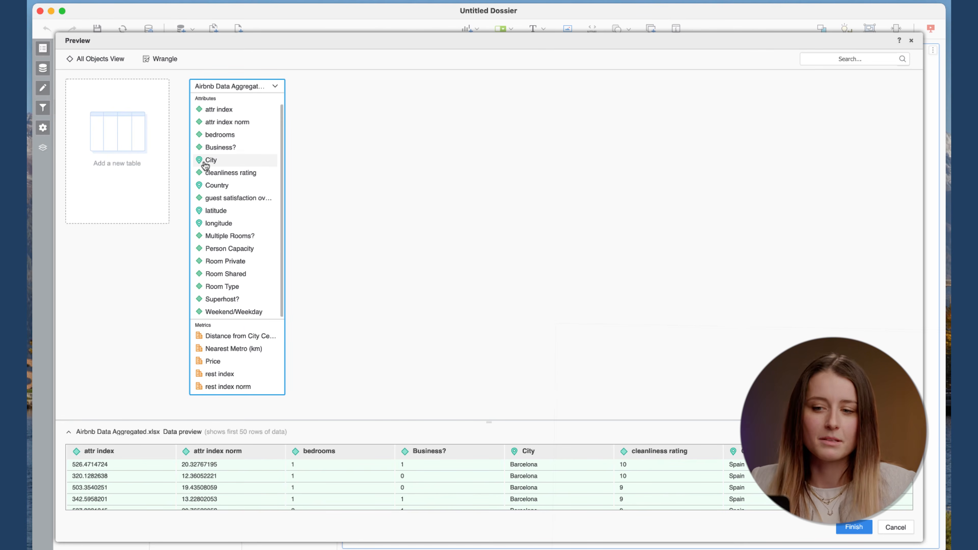
# Convert the attributes attr index, attr index norm, bedrooms, cleanliness rating and guest satisfaction overall to metrics.
pyautogui.scroll(-1, 226, 248)
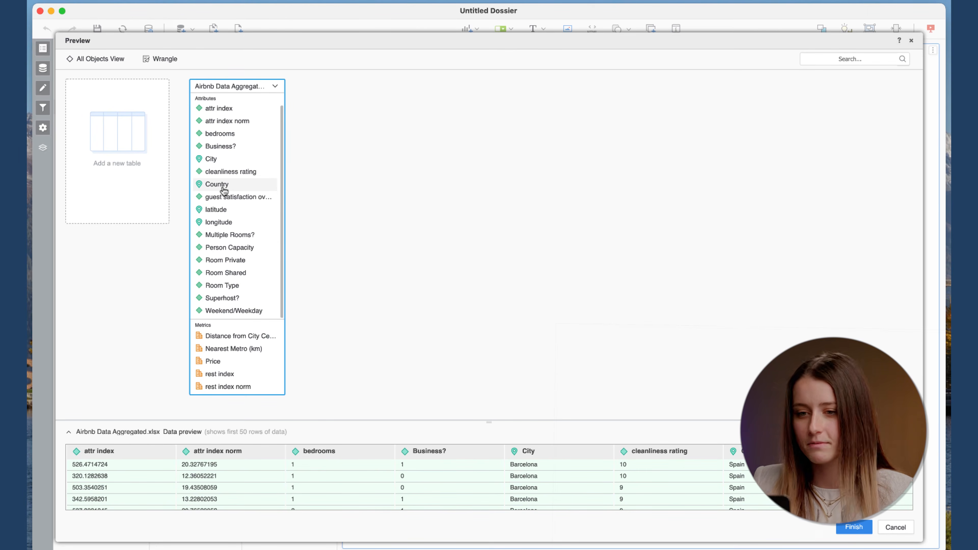
pyautogui.scroll(1, 224, 190)
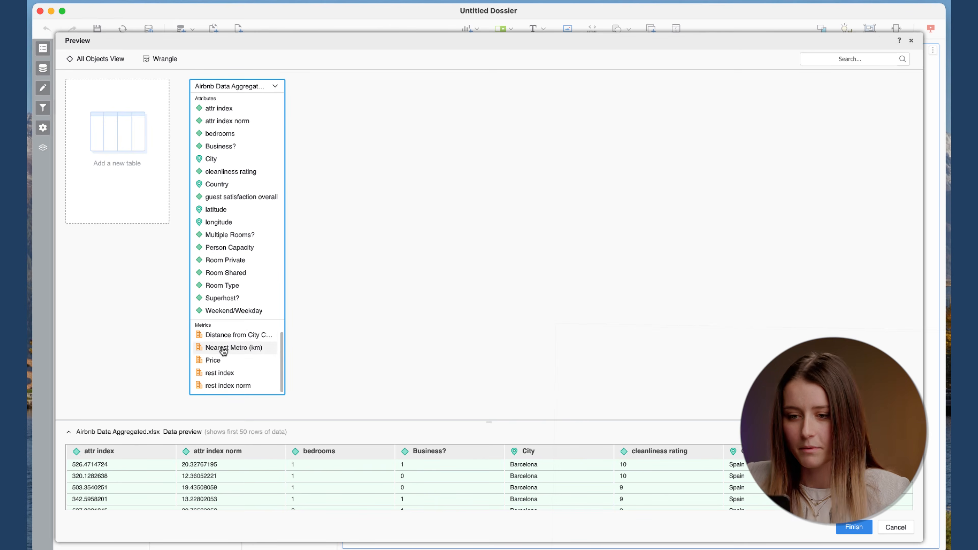
pyautogui.scroll(1, 224, 351)
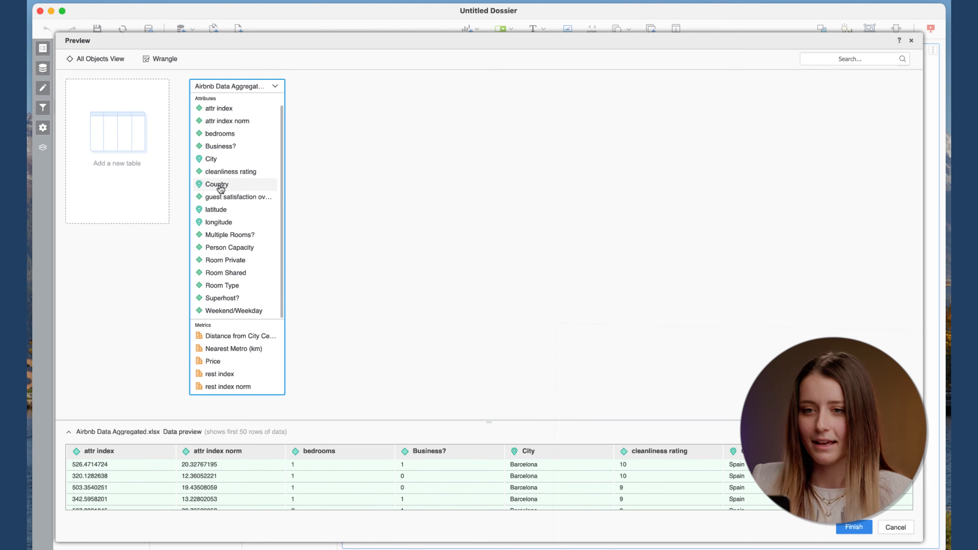
pyautogui.click(223, 110)
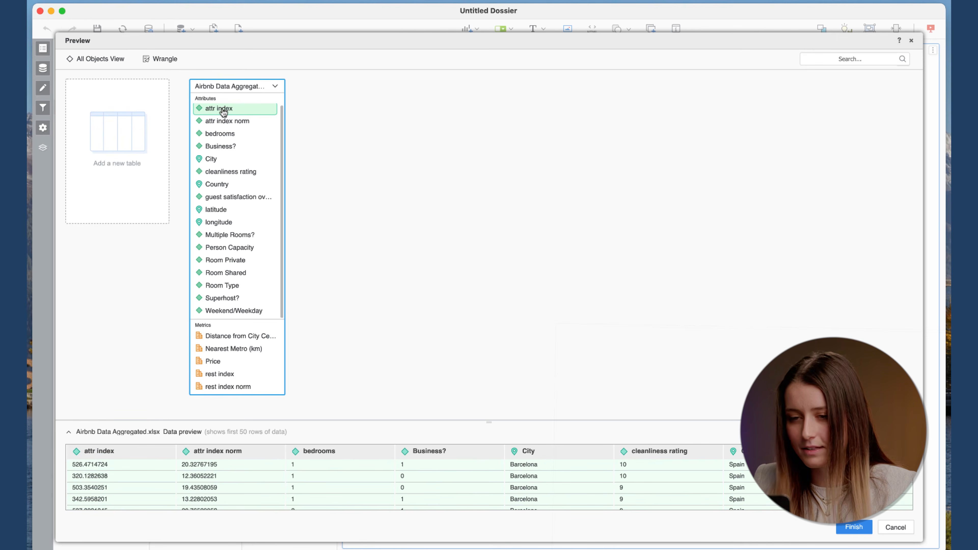
pyautogui.keyDown('shift'); pyautogui.click(225, 122); pyautogui.keyUp('shift')
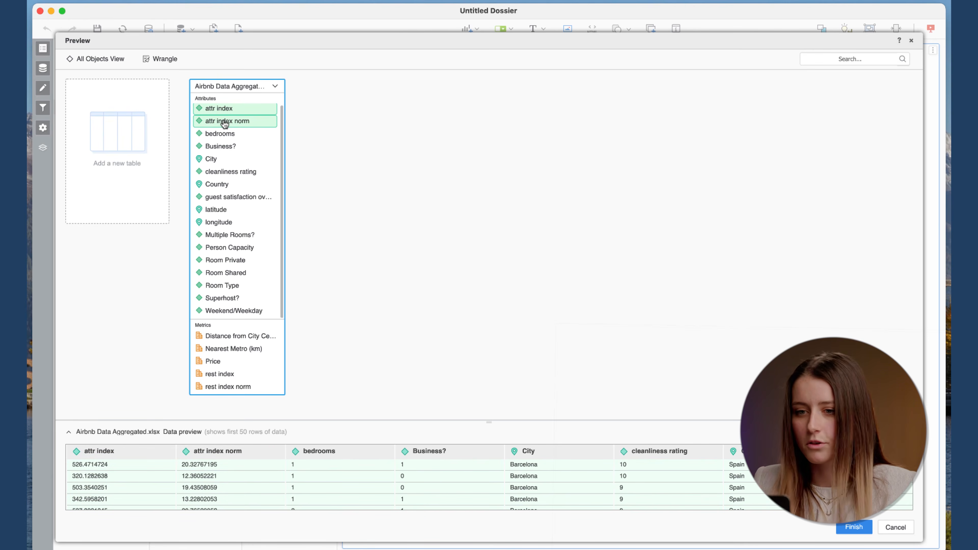
pyautogui.keyDown('shift'); pyautogui.click(223, 134); pyautogui.keyUp('shift')
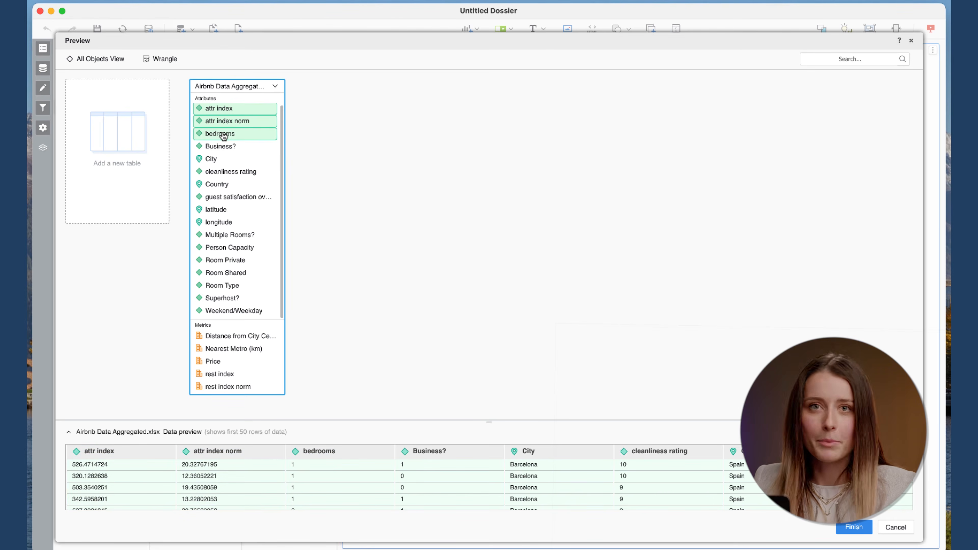
pyautogui.keyDown('super'); pyautogui.click(221, 172); pyautogui.keyUp('super')
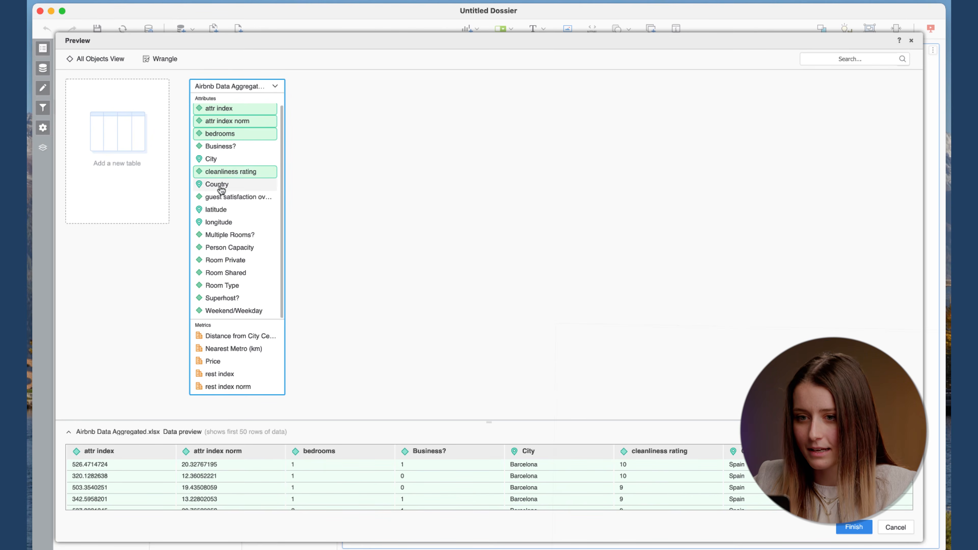
pyautogui.keyDown('super'); pyautogui.click(221, 197); pyautogui.keyUp('super')
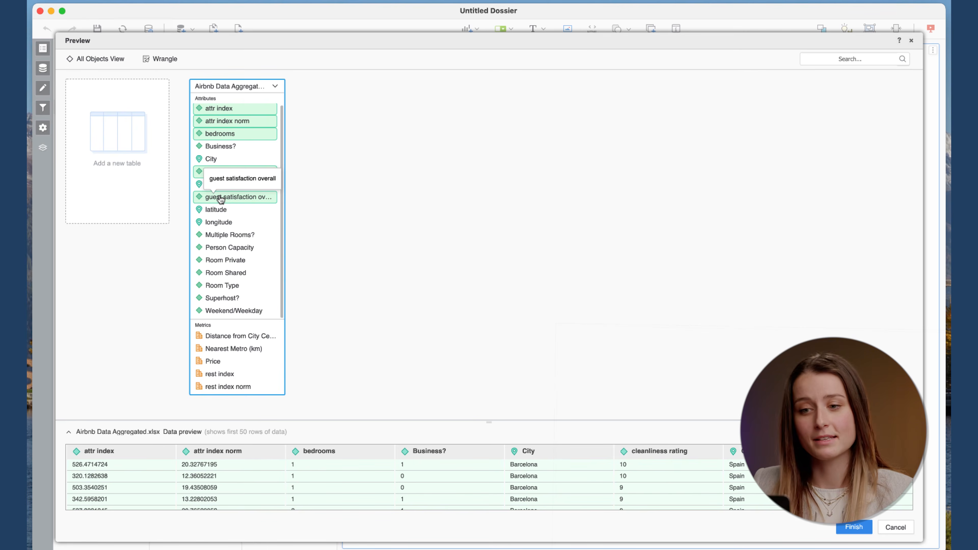
pyautogui.rightClick(221, 199)
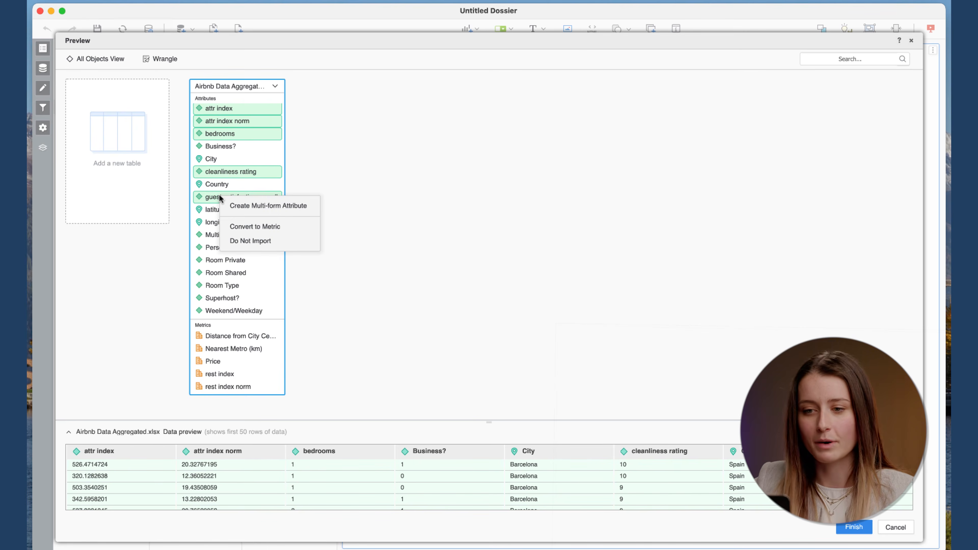
pyautogui.click(235, 227)
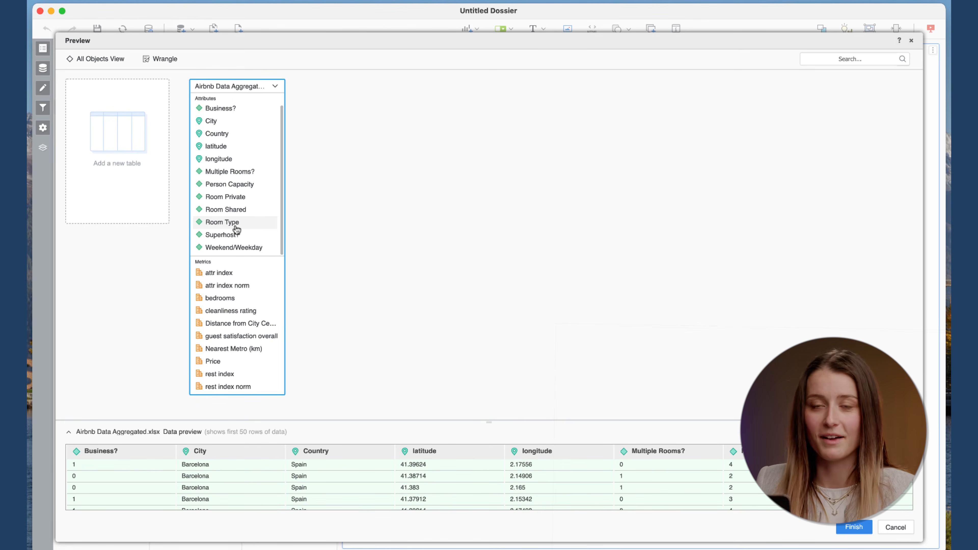
# Check the attr index, bedrooms and cleanliness rating metrics in the data preview and finish importing the dataset.
pyautogui.click(230, 273)
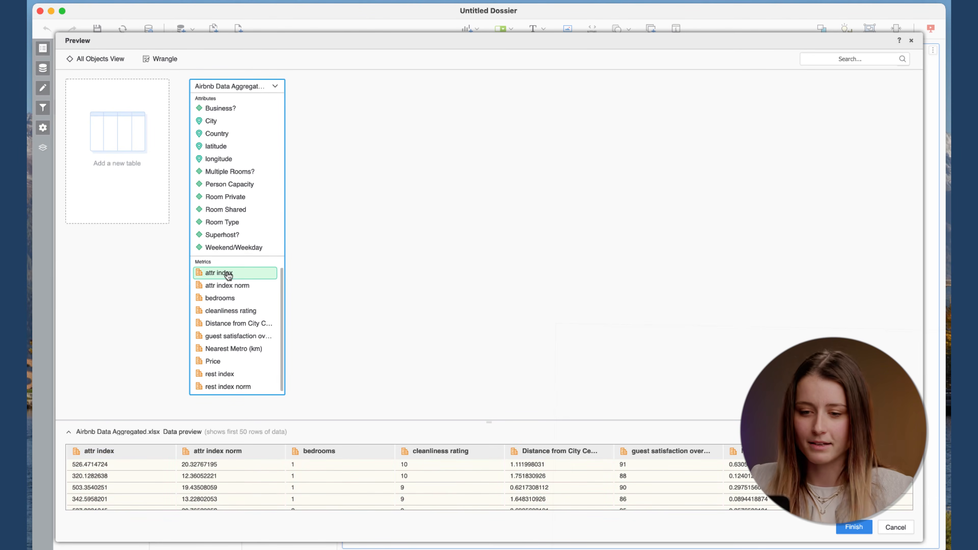
pyautogui.click(229, 299)
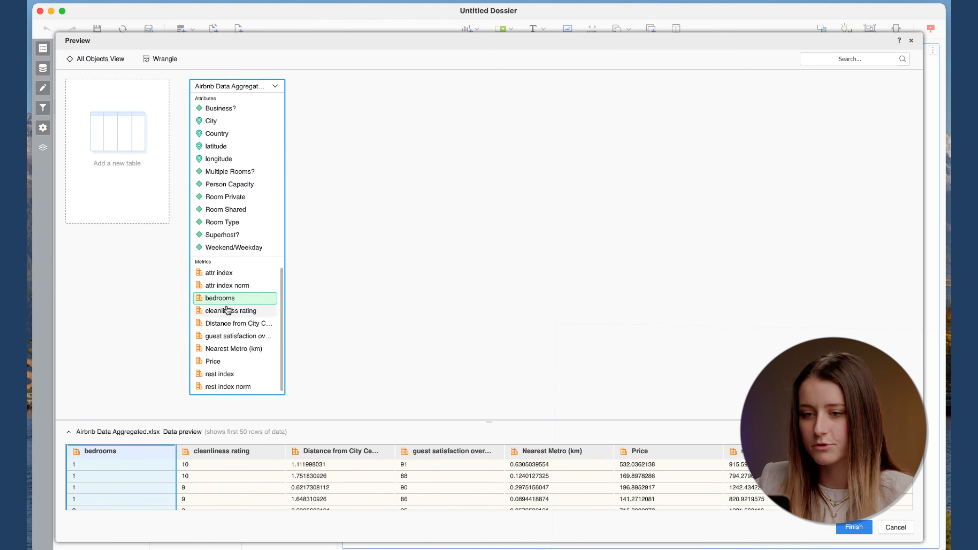
pyautogui.click(228, 312)
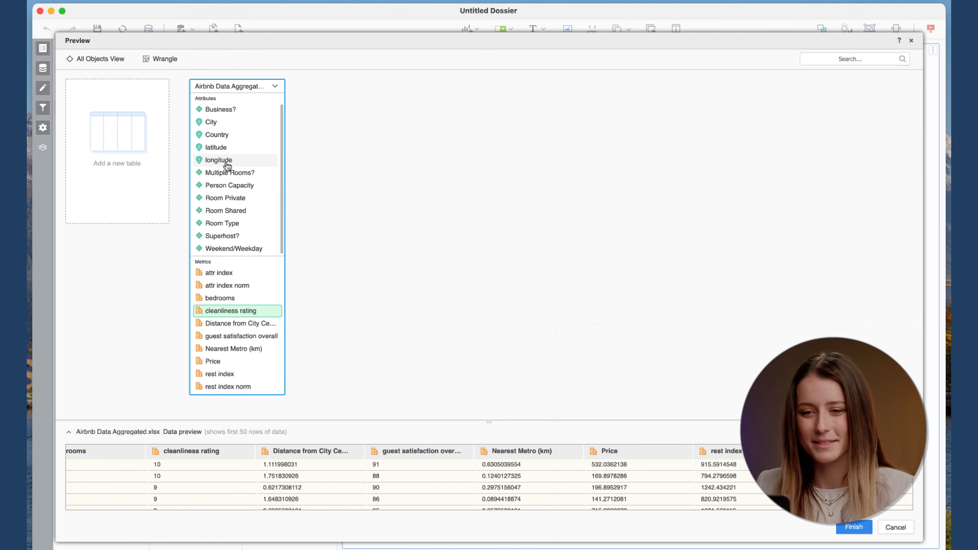
pyautogui.click(851, 528)
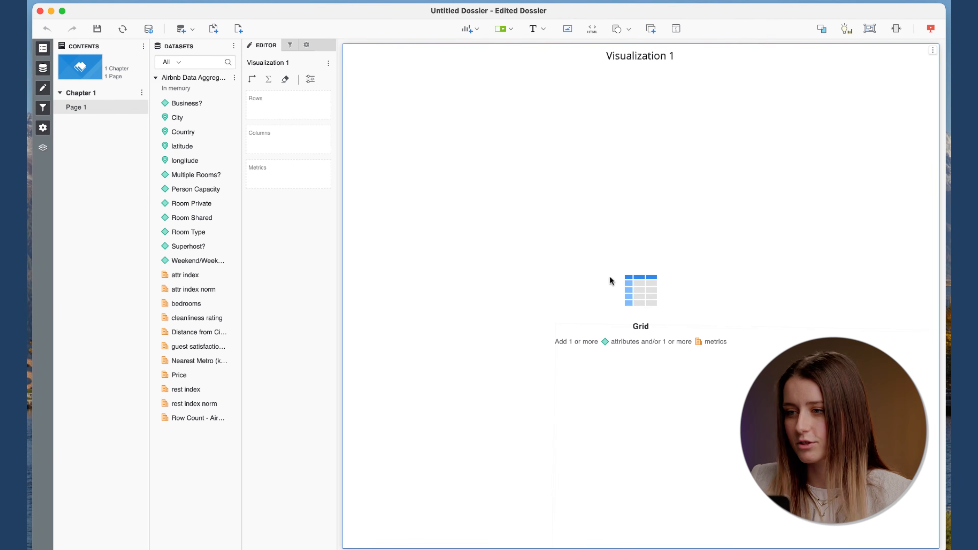
# Look through the visualization types available for changing Visualization 1, from KPI, Bar, Line, Pie and Map to More and Custom.
pyautogui.click(934, 51)
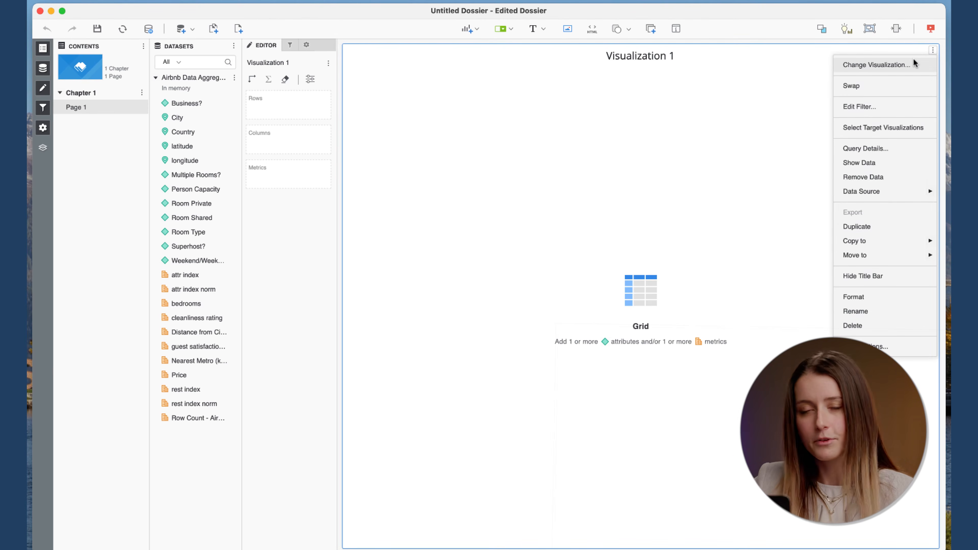
pyautogui.click(892, 66)
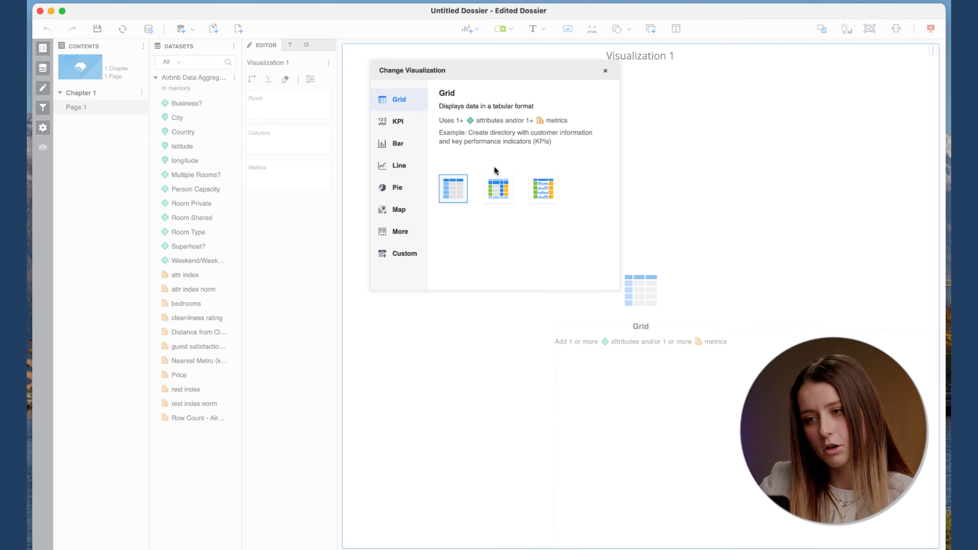
pyautogui.click(407, 125)
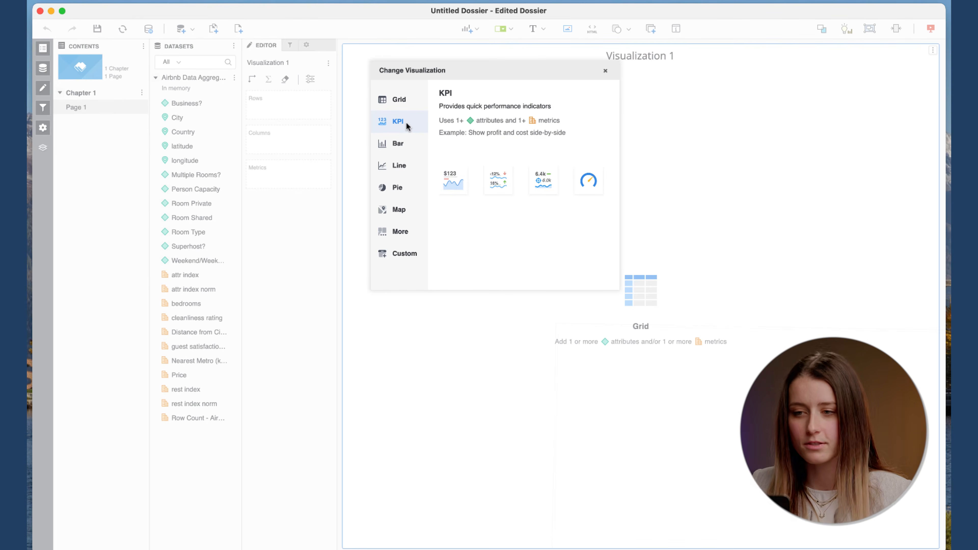
pyautogui.click(399, 142)
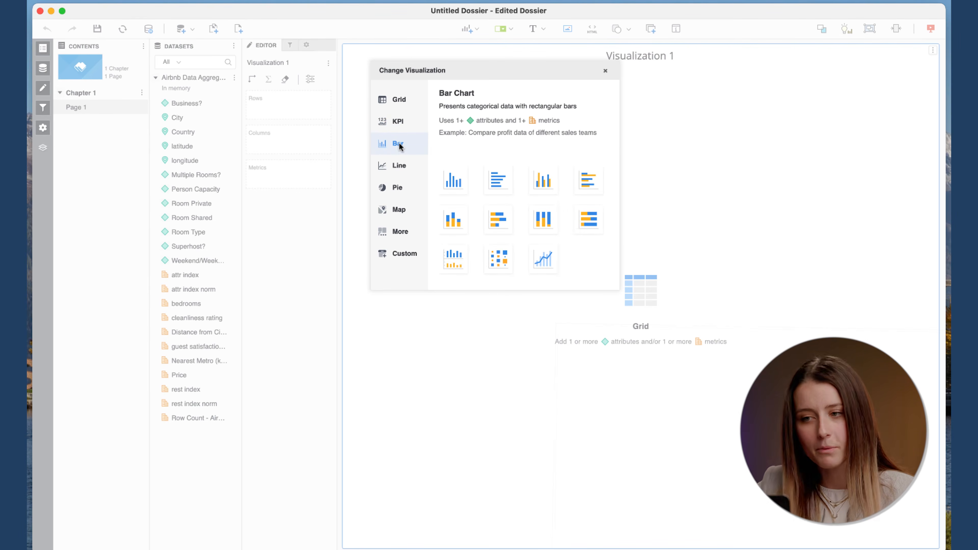
pyautogui.click(398, 169)
pyautogui.click(397, 188)
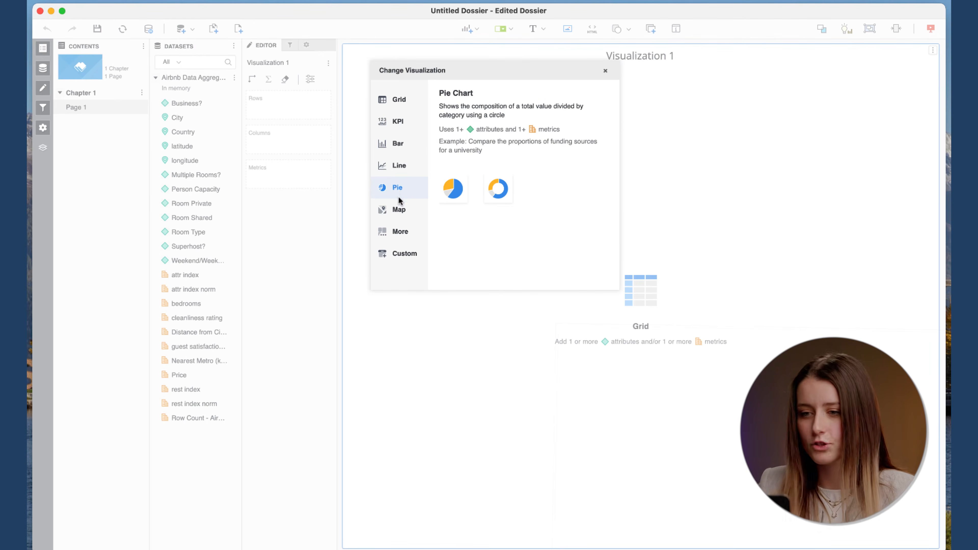
pyautogui.click(399, 212)
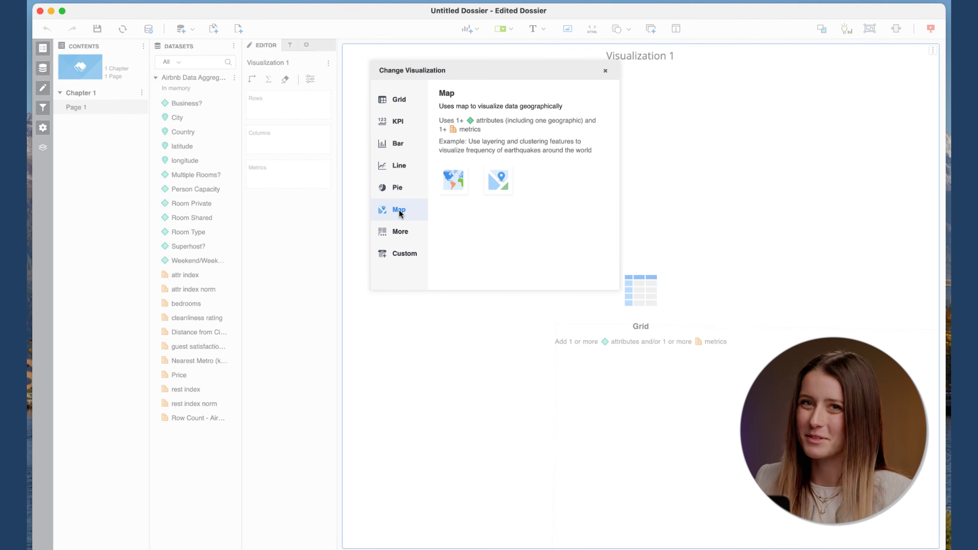
pyautogui.click(397, 239)
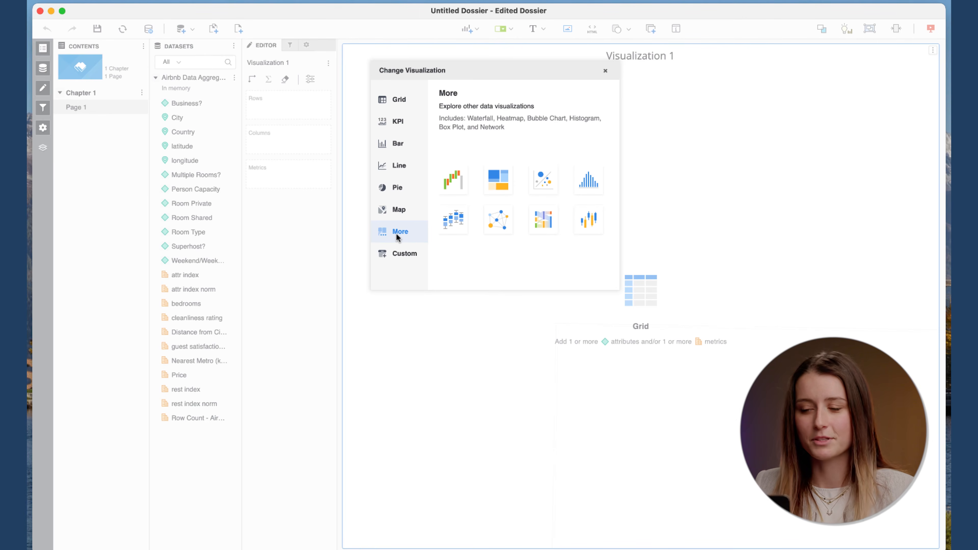
pyautogui.click(399, 252)
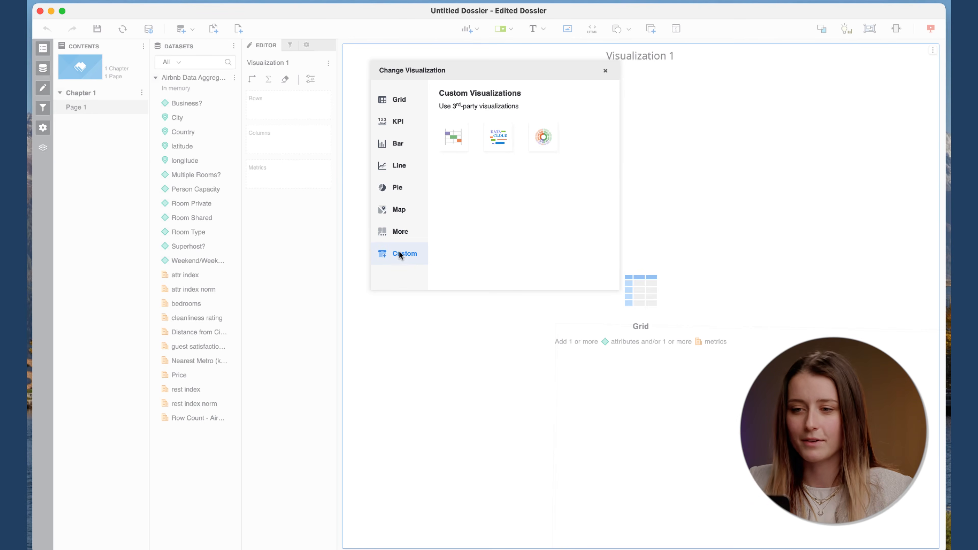
# Change Visualization 1 to the Esri map and plot its points using the latitude and longitude attributes.
pyautogui.click(398, 212)
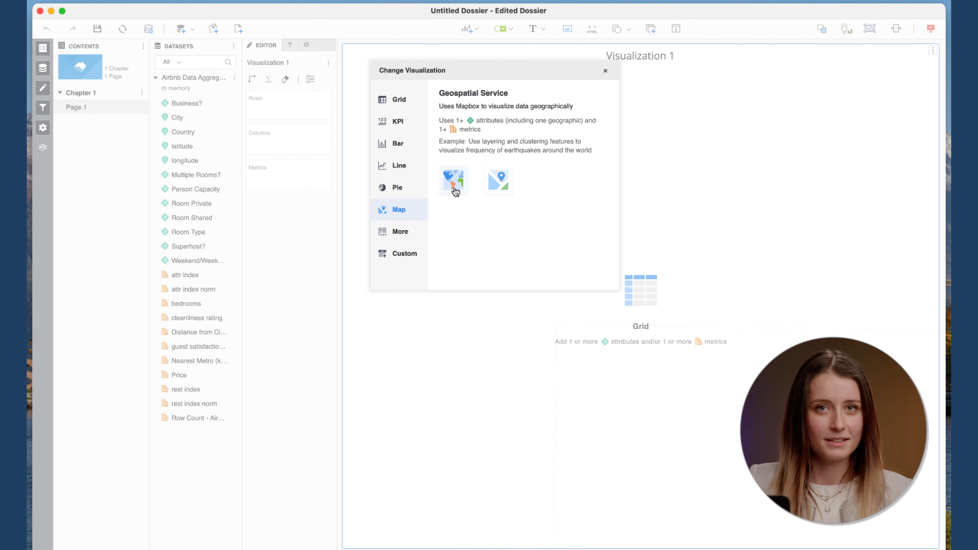
pyautogui.click(499, 182)
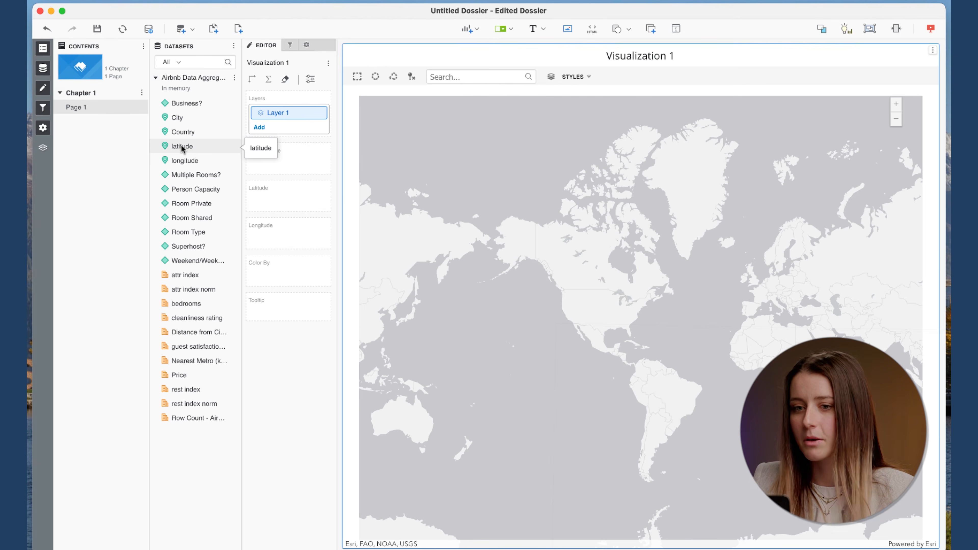
pyautogui.moveTo(184, 148); pyautogui.dragTo(264, 204)
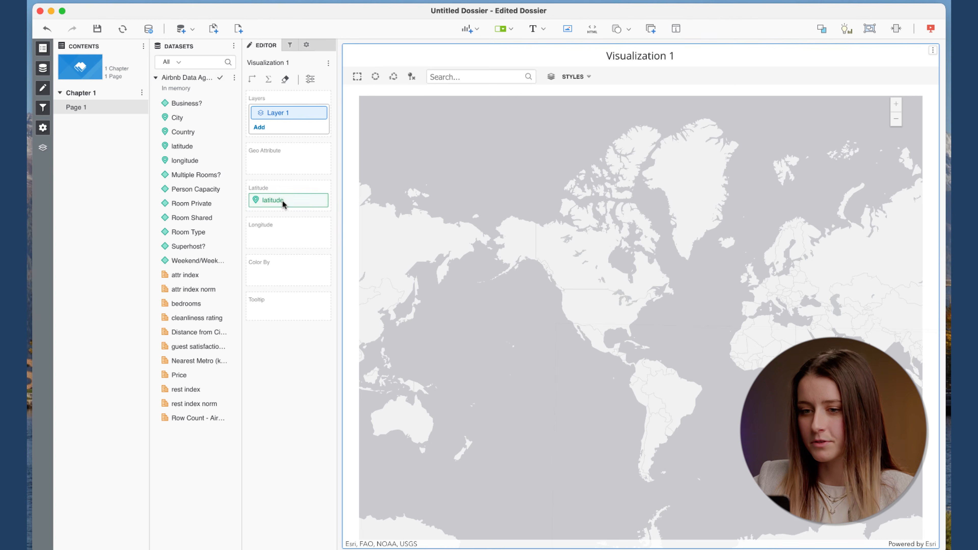
pyautogui.moveTo(185, 159); pyautogui.dragTo(276, 236)
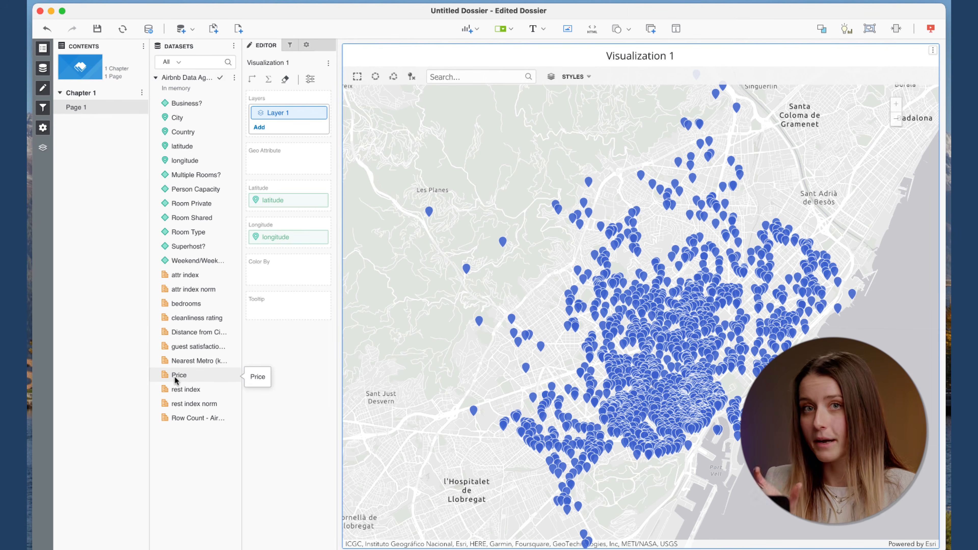
# Color the map markers by the Price metric.
pyautogui.moveTo(176, 379); pyautogui.dragTo(267, 277)
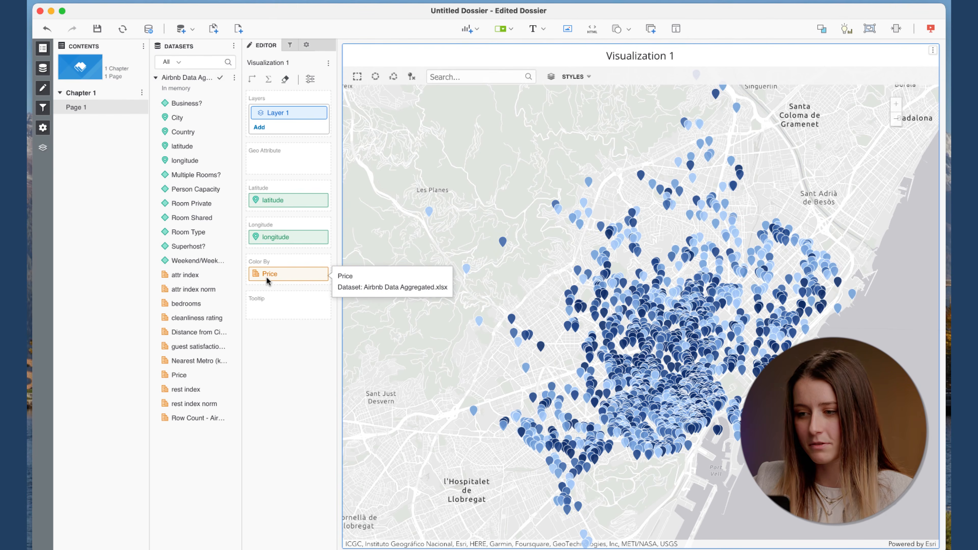
pyautogui.moveTo(640, 387)
pyautogui.moveTo(686, 330)
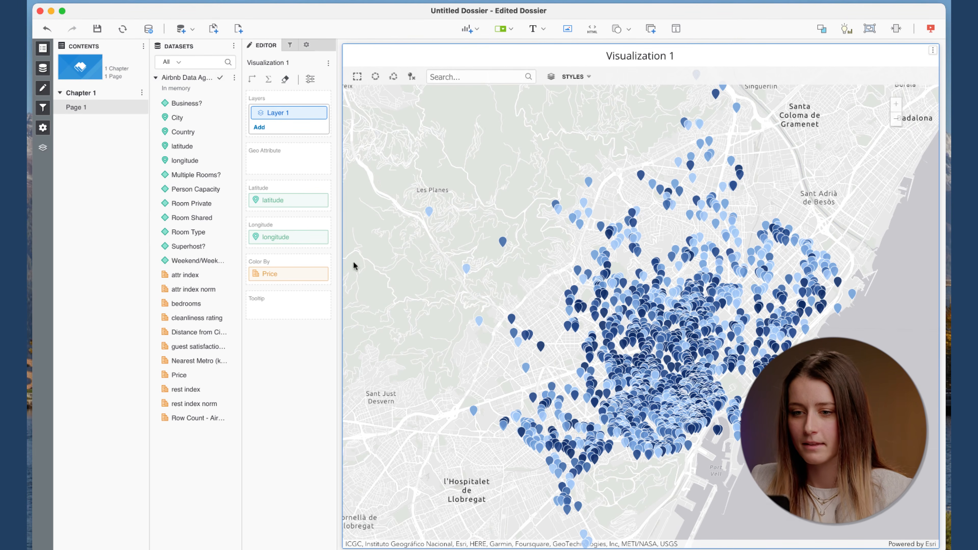
# Set the color scheme of the Price thresholds to the diverging Tropical Jungle palette, after trying Yellow to Green and Tangerine.
pyautogui.rightClick(278, 276)
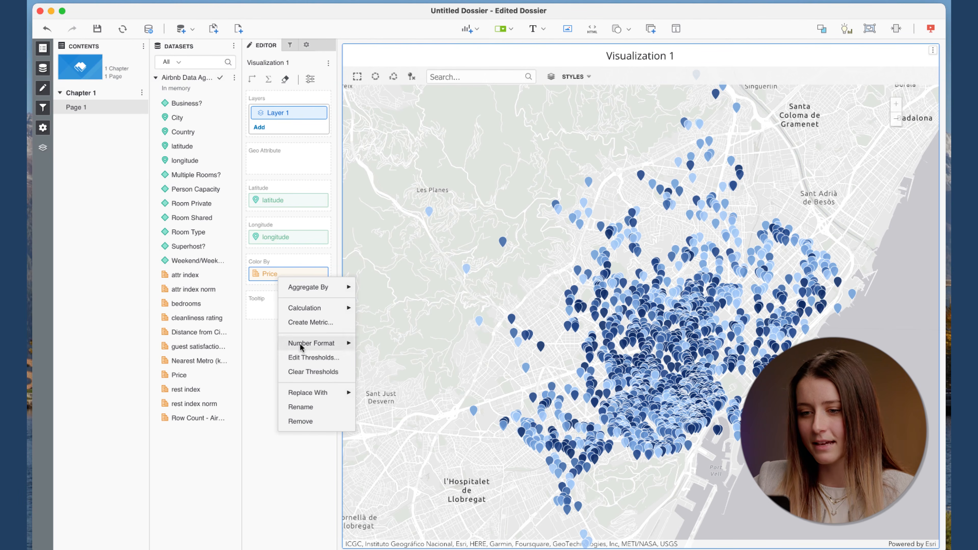
pyautogui.click(300, 359)
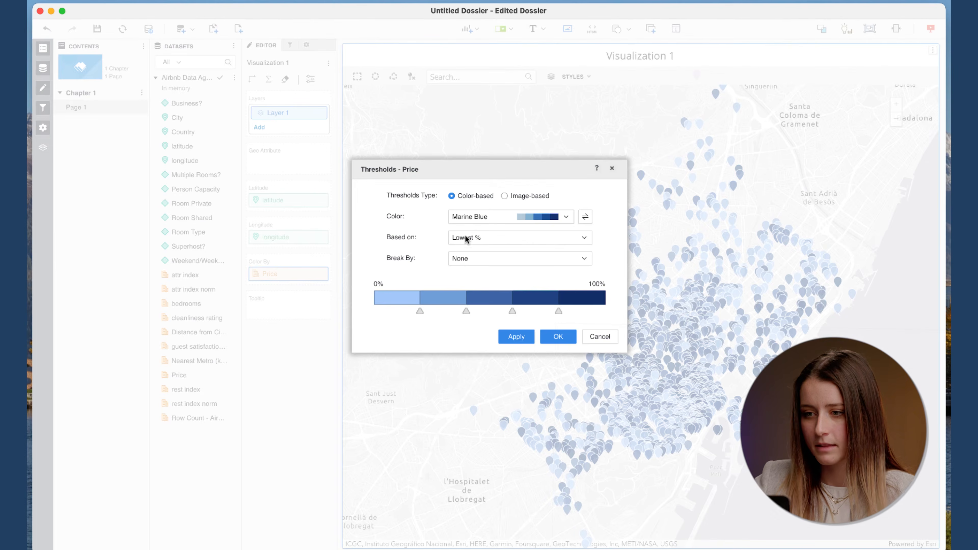
pyautogui.click(470, 219)
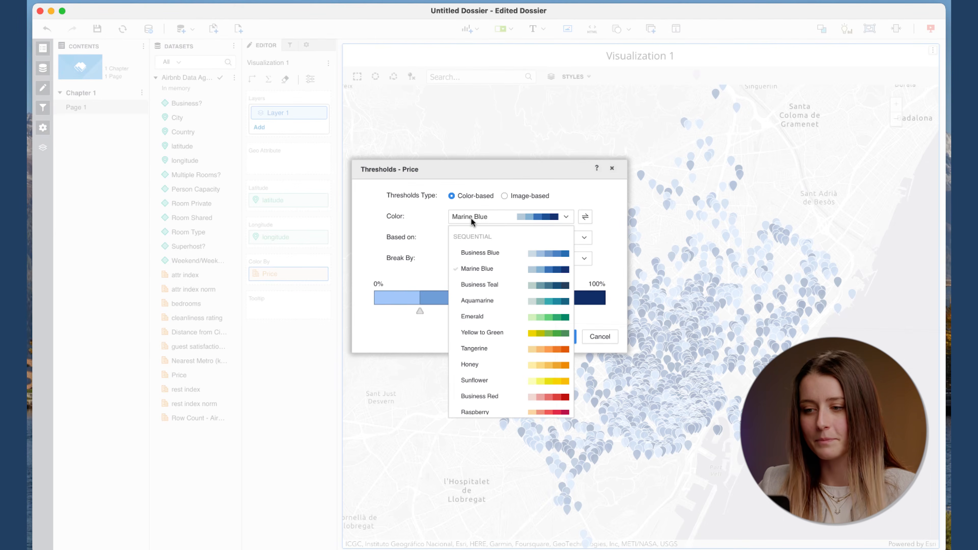
pyautogui.click(470, 333)
pyautogui.click(486, 219)
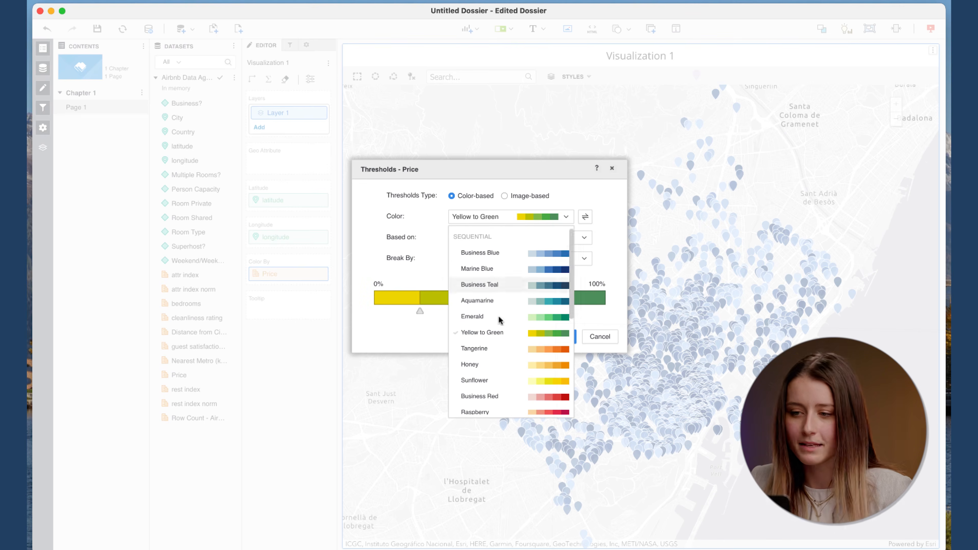
pyautogui.click(497, 353)
pyautogui.click(484, 218)
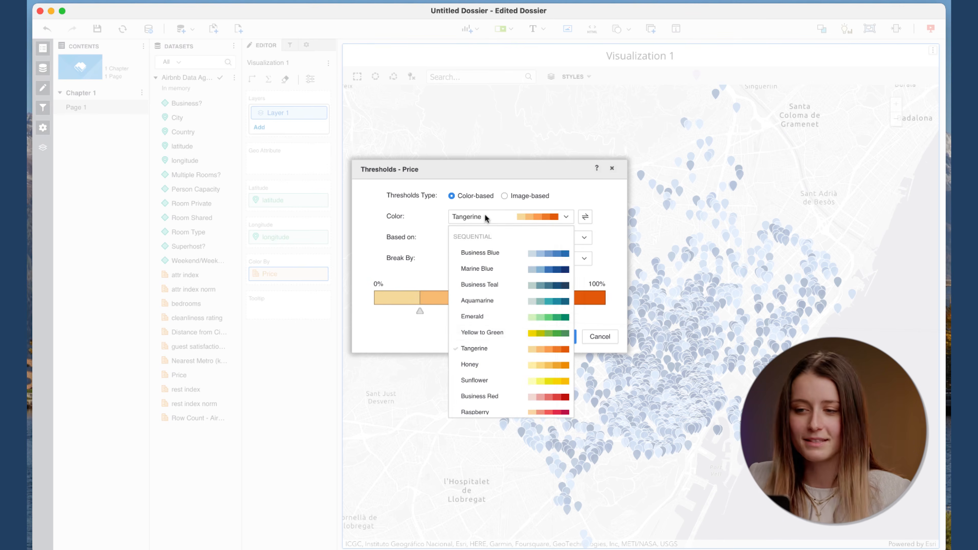
pyautogui.scroll(-8, 492, 335)
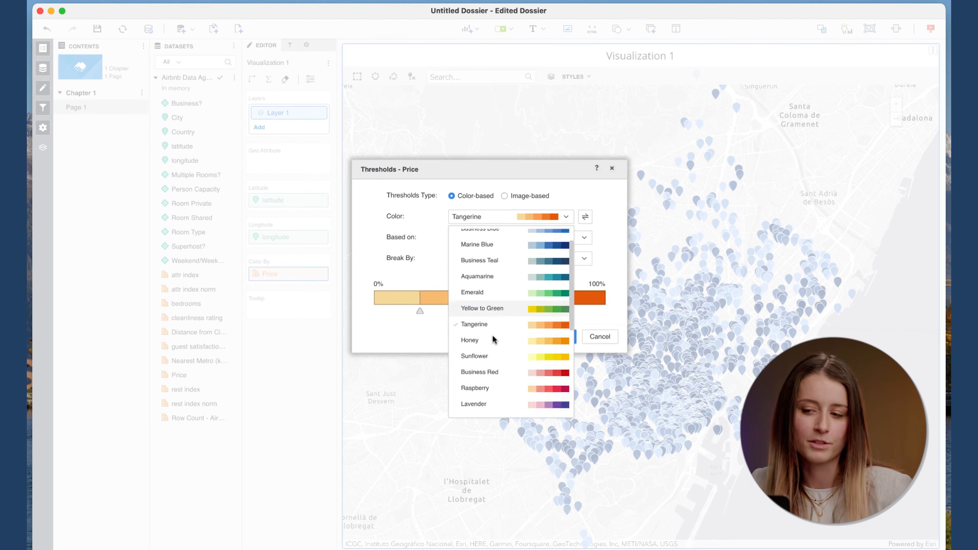
pyautogui.scroll(-3, 493, 339)
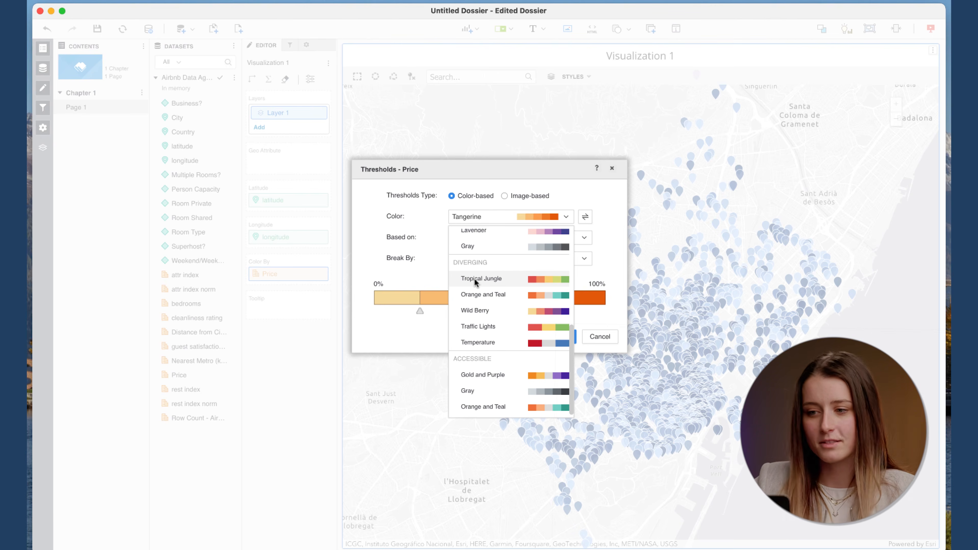
pyautogui.click(481, 278)
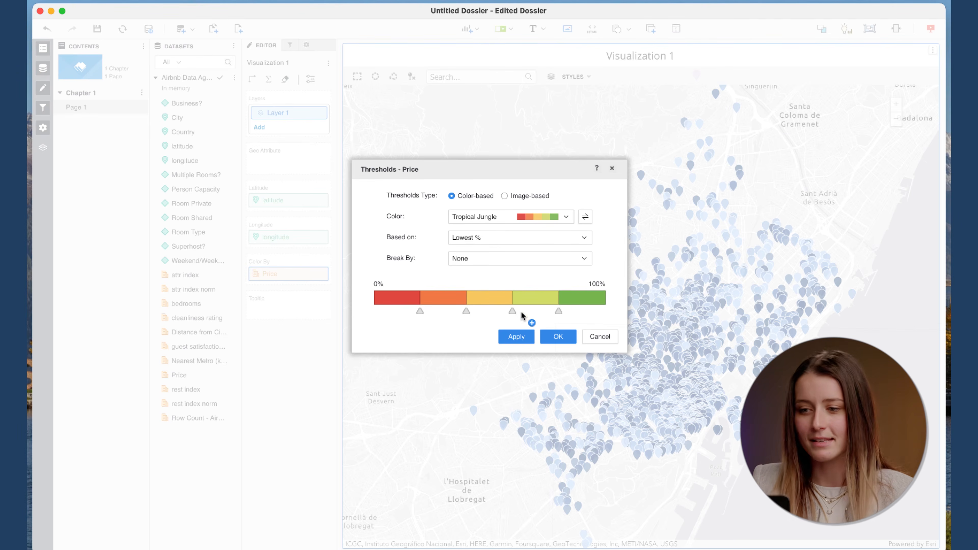
pyautogui.click(557, 337)
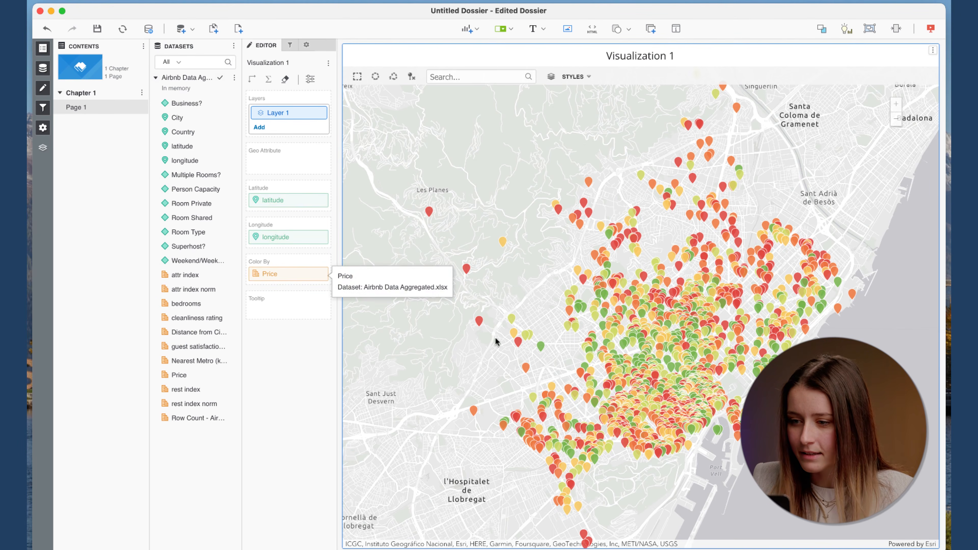
# Base the Price thresholds on Highest % so the most expensive listings take the red end of the palette.
pyautogui.moveTo(659, 364)
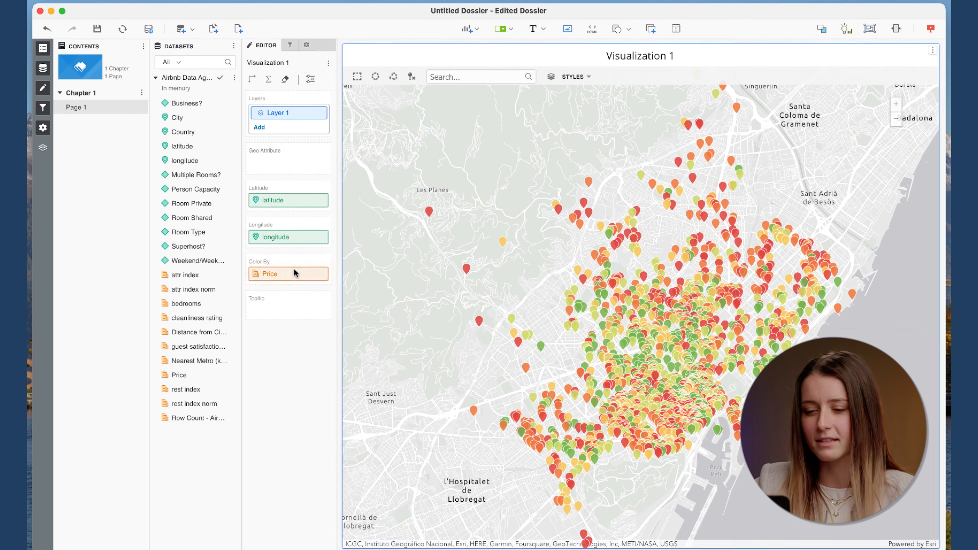
pyautogui.rightClick(290, 274)
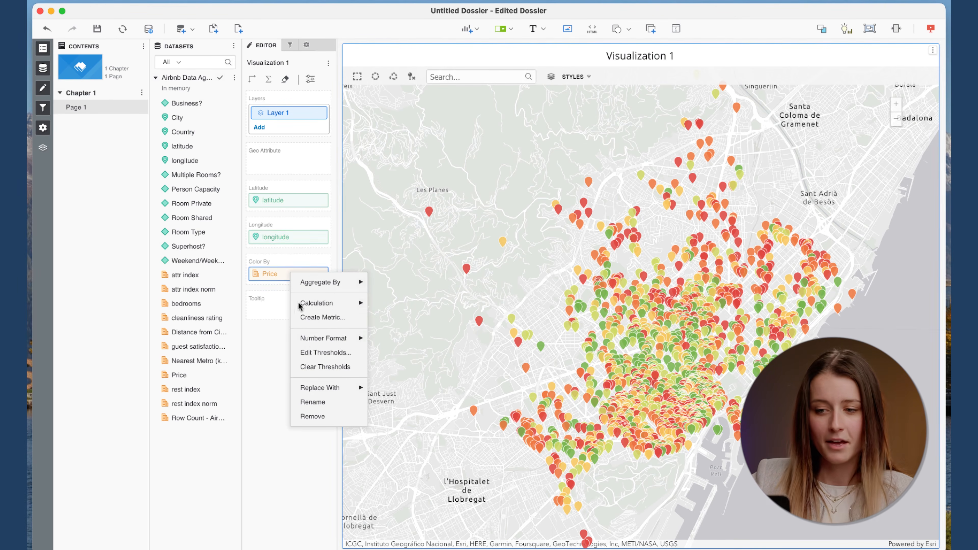
pyautogui.click(305, 351)
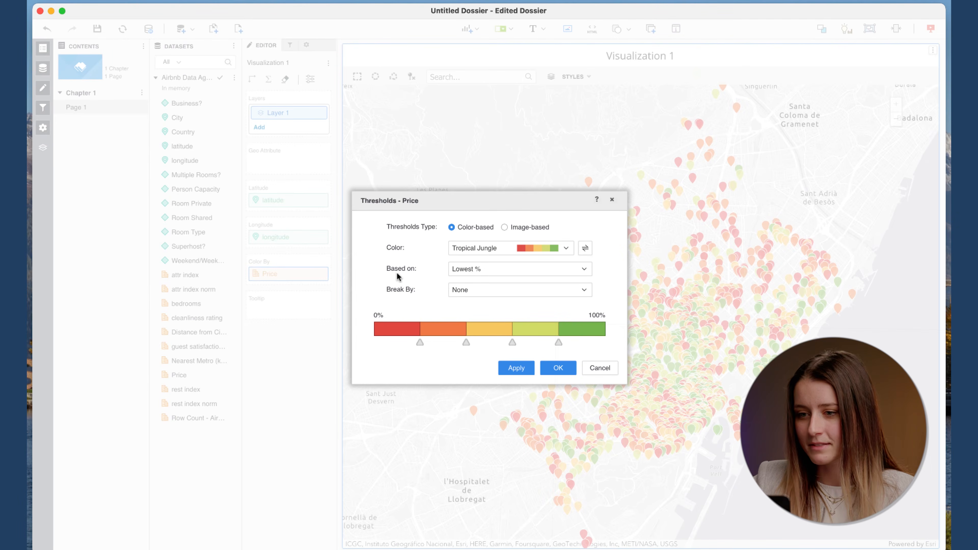
pyautogui.click(506, 269)
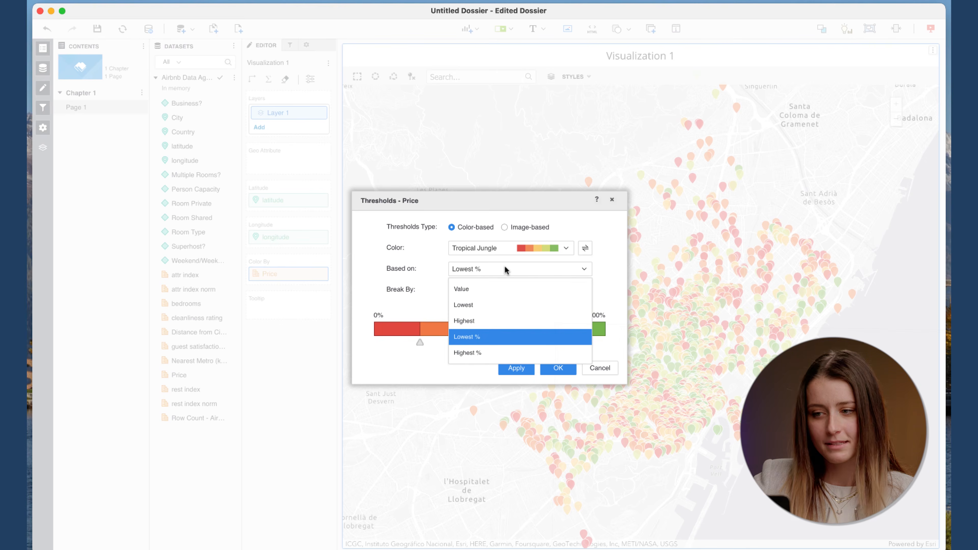
pyautogui.click(475, 352)
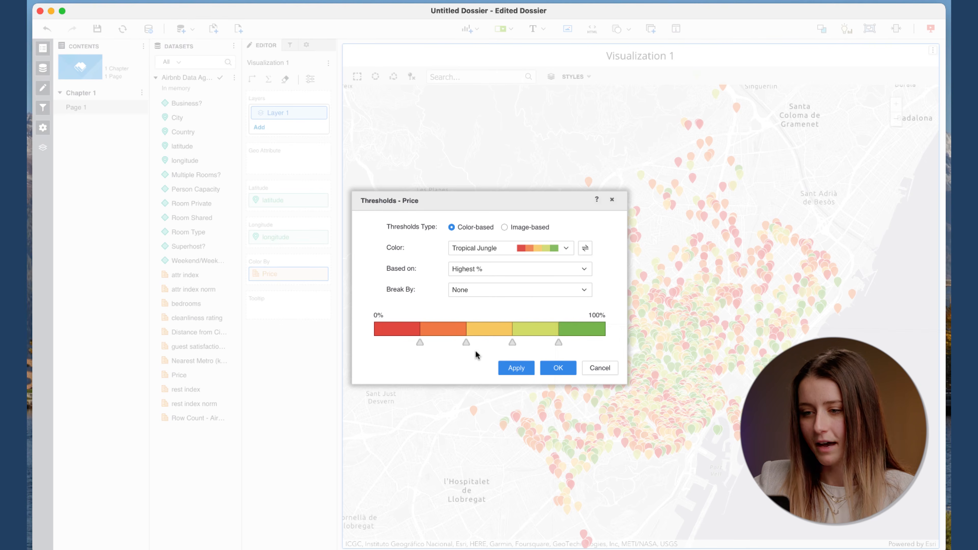
pyautogui.click(563, 370)
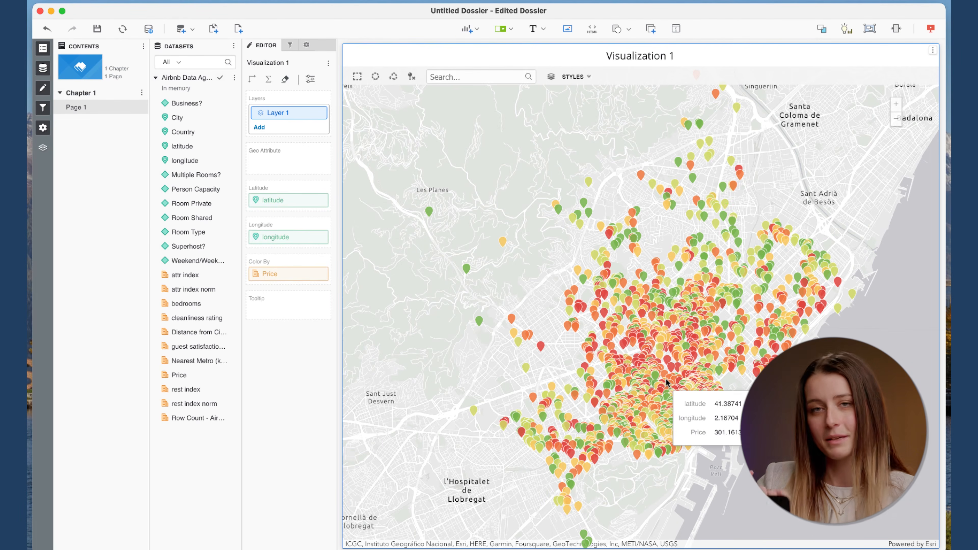
# Examine the price colors of the map markers in central Barcelona and in the outlying areas to the north.
pyautogui.click(897, 104)
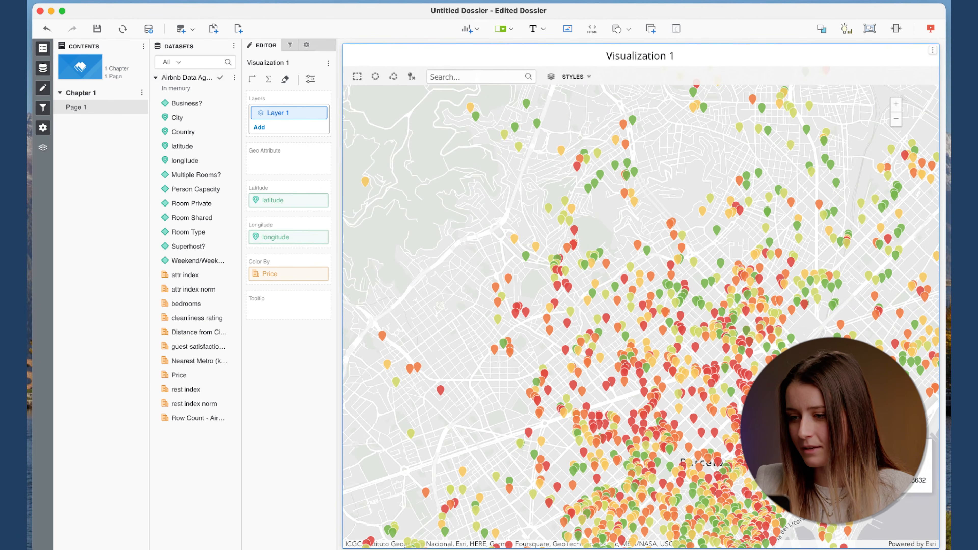
pyautogui.moveTo(657, 416); pyautogui.dragTo(629, 352)
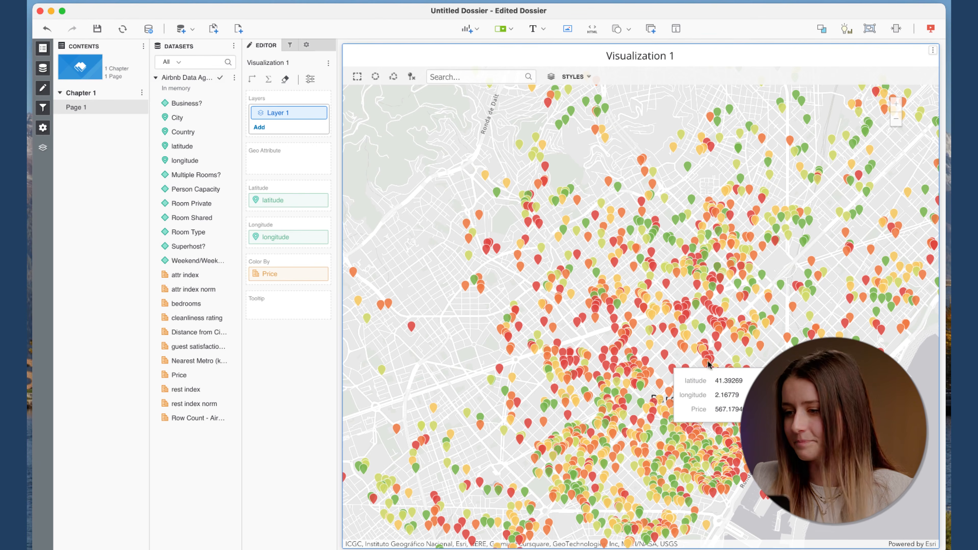
pyautogui.moveTo(654, 111); pyautogui.dragTo(646, 182)
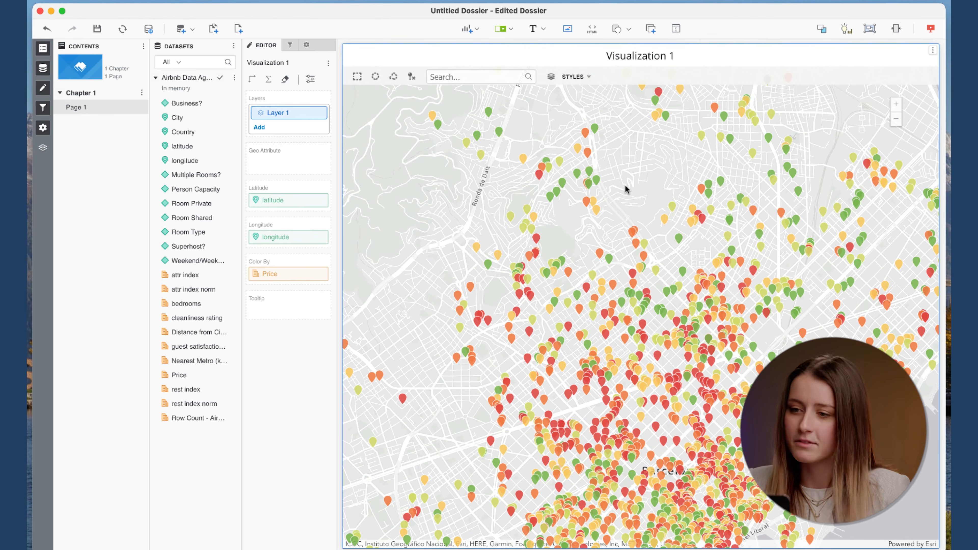
pyautogui.moveTo(595, 181)
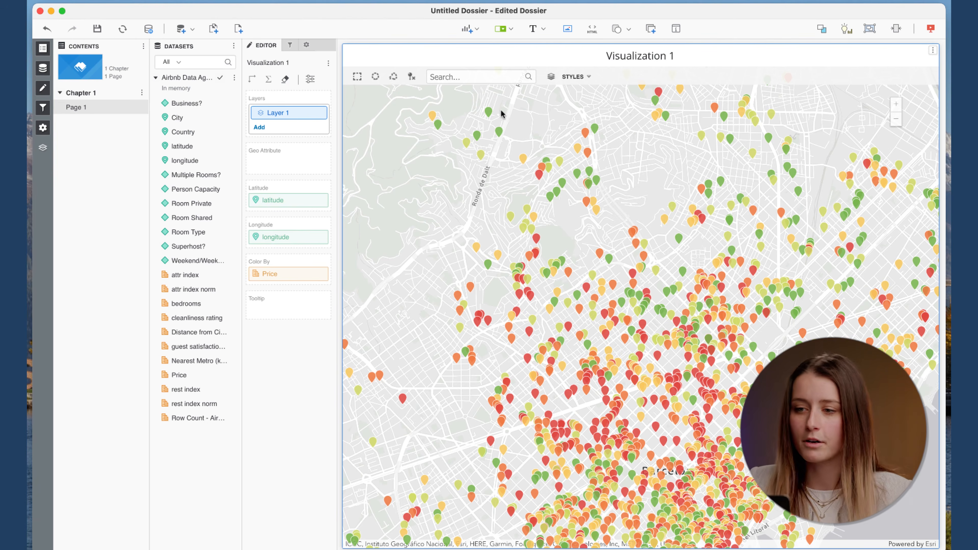
pyautogui.moveTo(490, 112)
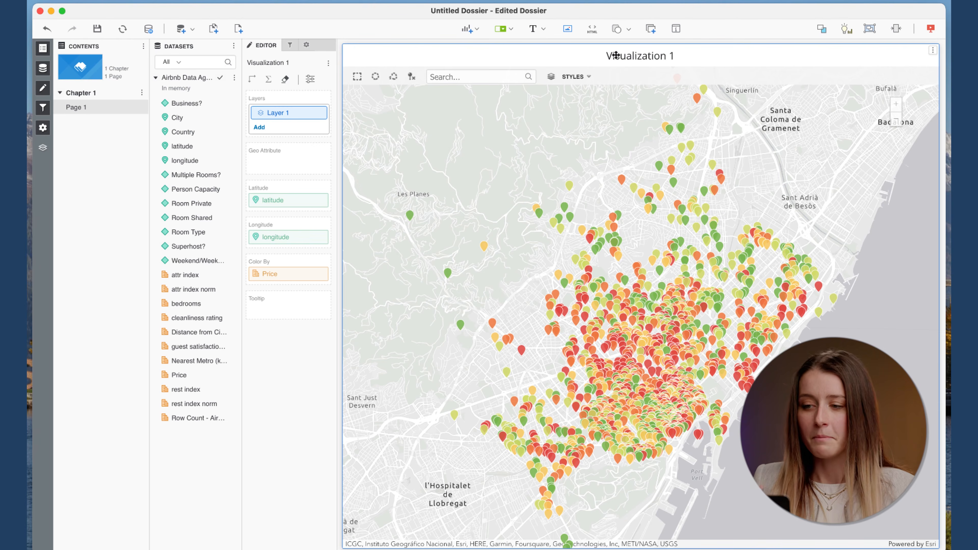
# Rename the map visualization as "Airbnbs by Location and Price".
pyautogui.doubleClick(616, 55)
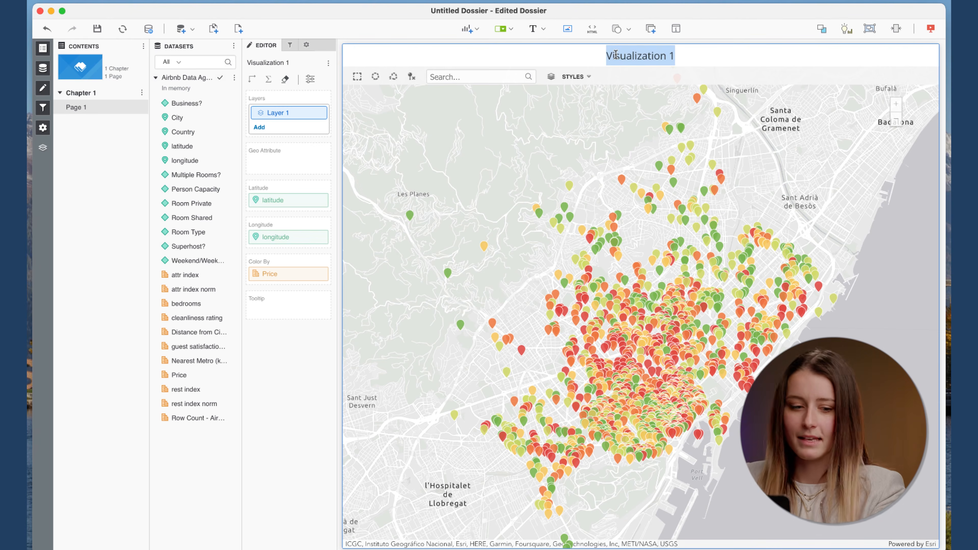
pyautogui.write('Airbn')
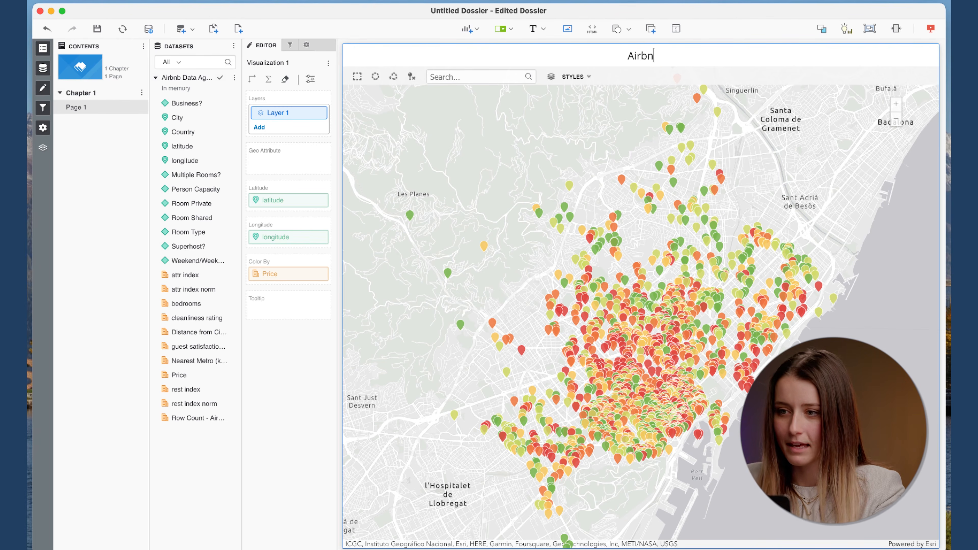
pyautogui.write('bs by Locat')
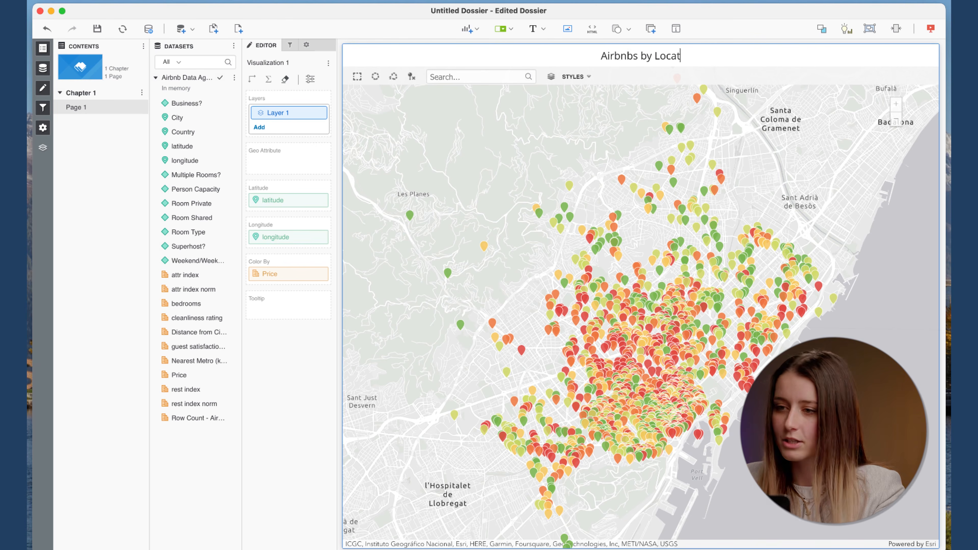
pyautogui.write('ion and Price')
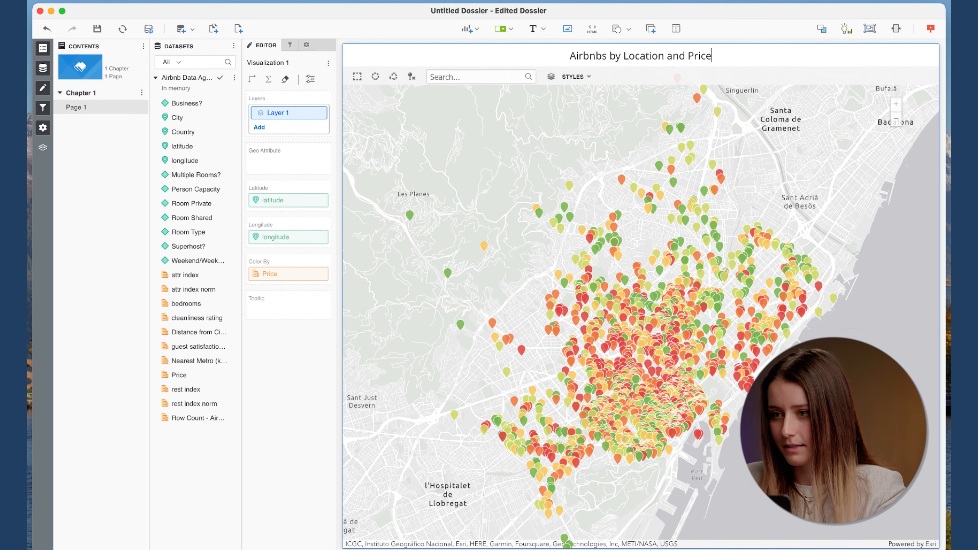
pyautogui.click(753, 76)
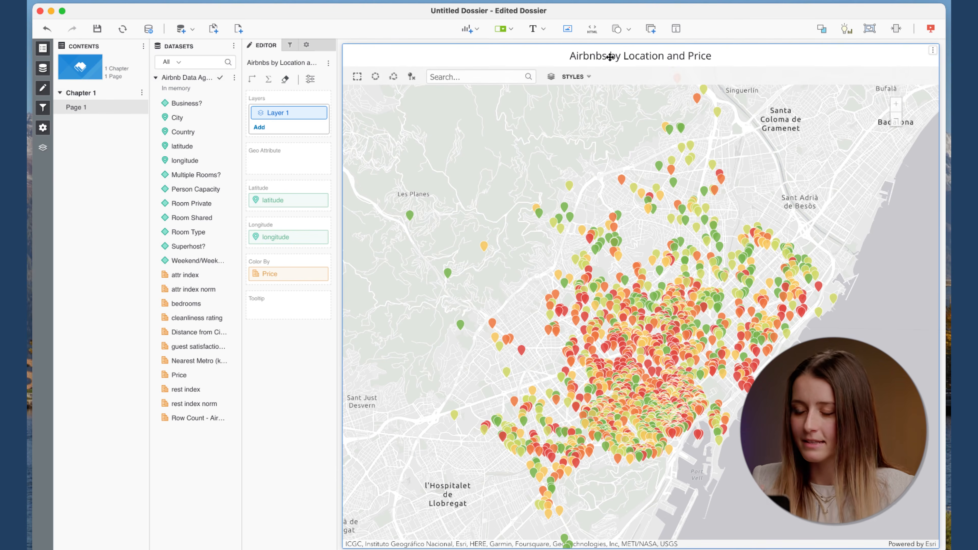
pyautogui.doubleClick(661, 55)
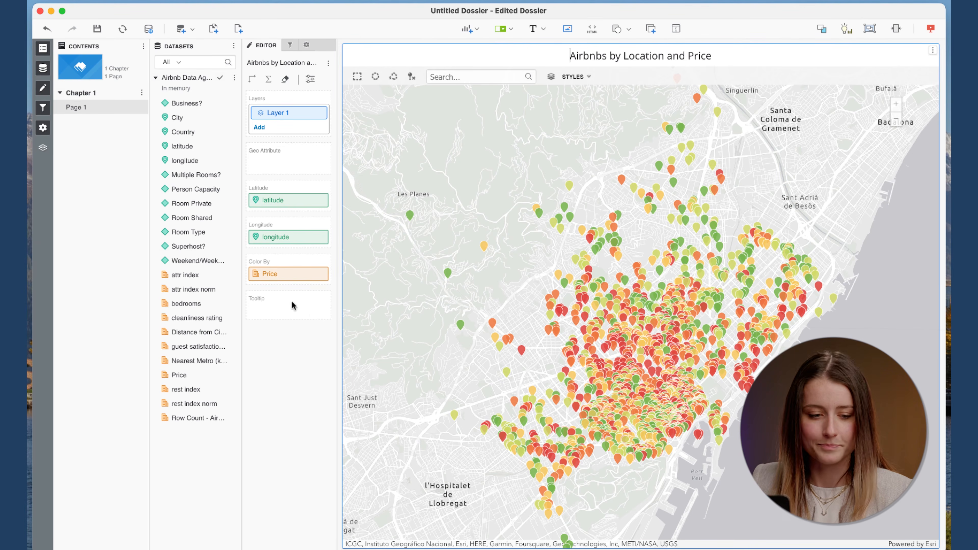
# Add Weekend/Weekday, Room Type, bedrooms and guest satisfaction overall to the map's tooltip and check it on a marker.
pyautogui.moveTo(187, 268); pyautogui.dragTo(263, 310)
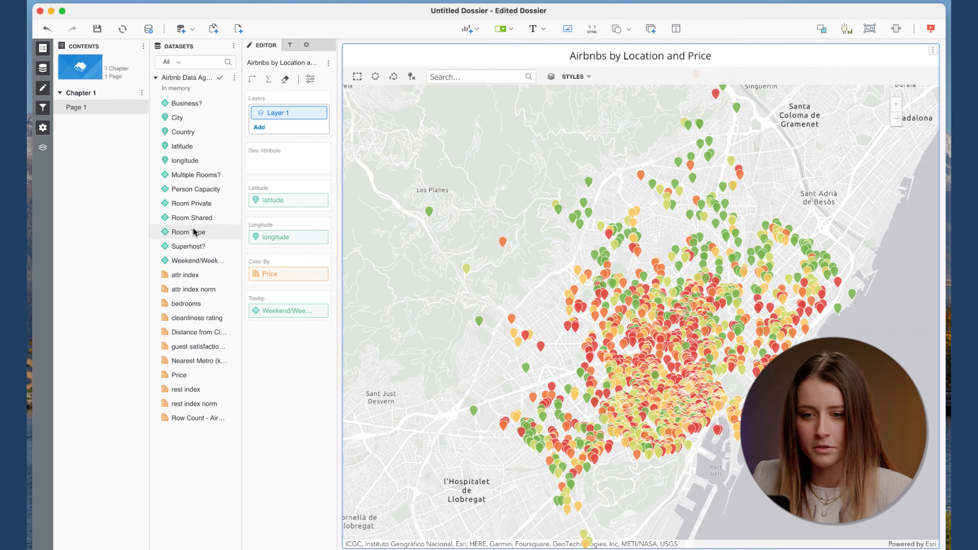
pyautogui.moveTo(184, 232); pyautogui.dragTo(293, 319)
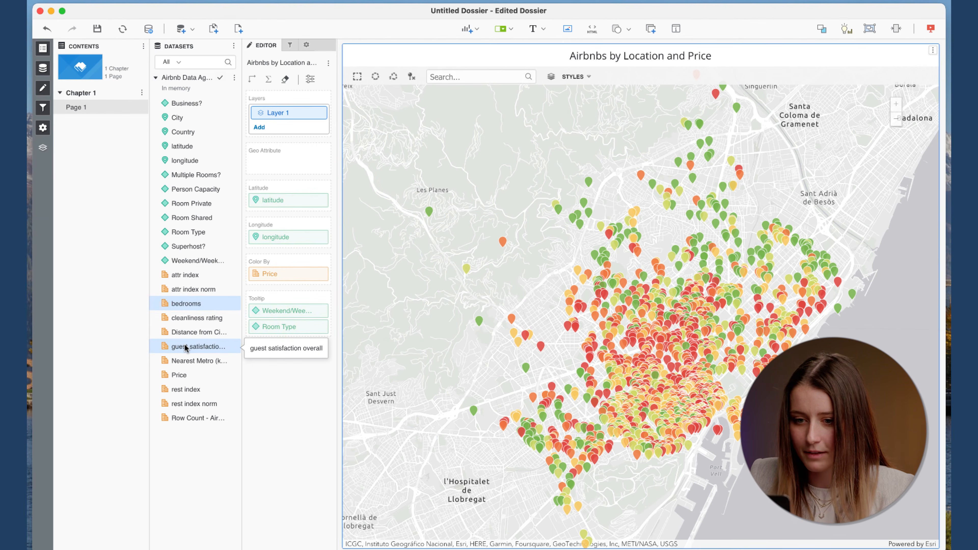
pyautogui.doubleClick(182, 305)
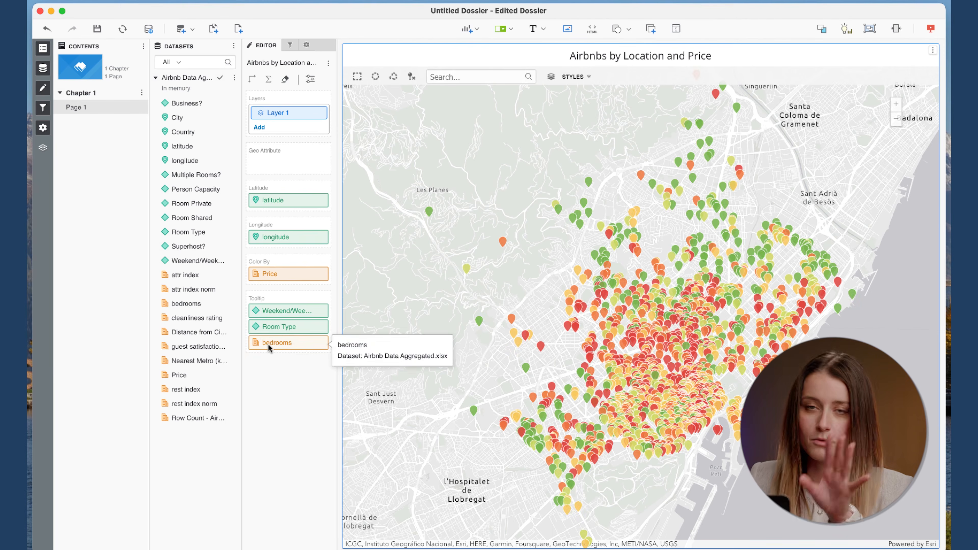
pyautogui.doubleClick(207, 346)
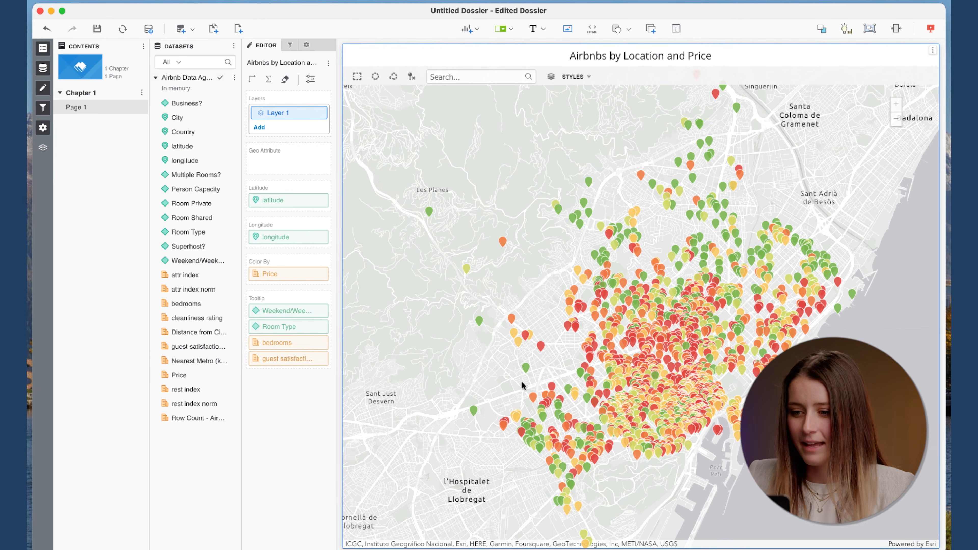
pyautogui.moveTo(526, 370)
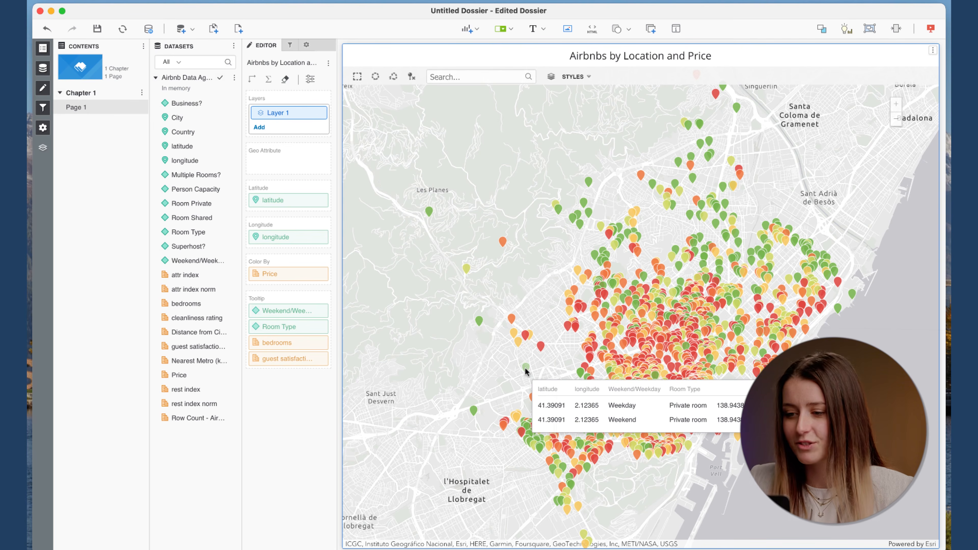
pyautogui.moveTo(524, 430)
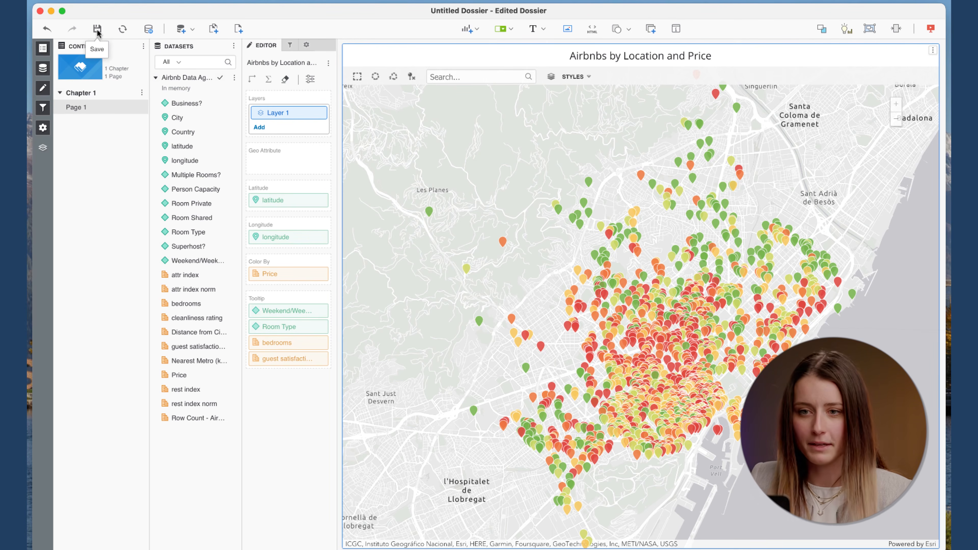
# Save the dossier as "Airbnb Dossier V1.mstr" in the Marketing folder.
pyautogui.click(162, 3)
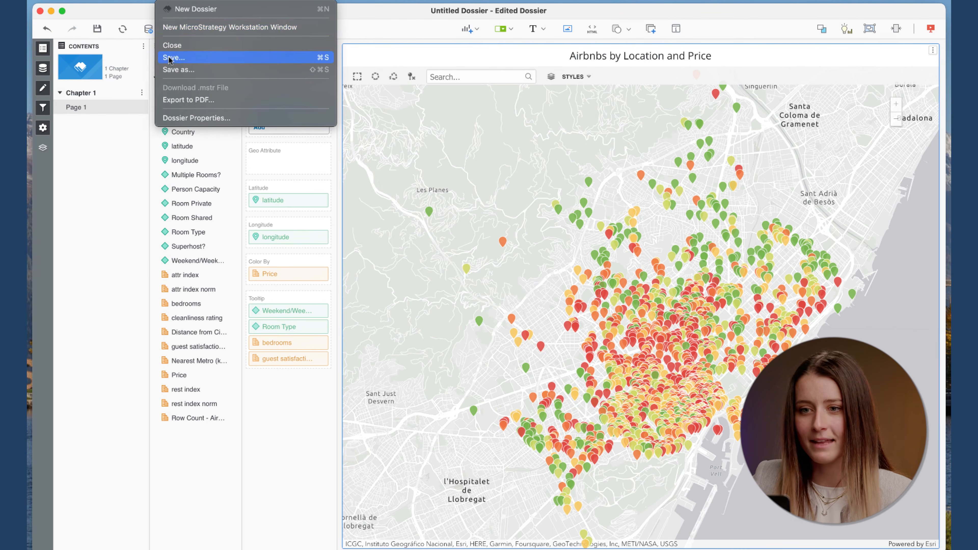
pyautogui.click(122, 14)
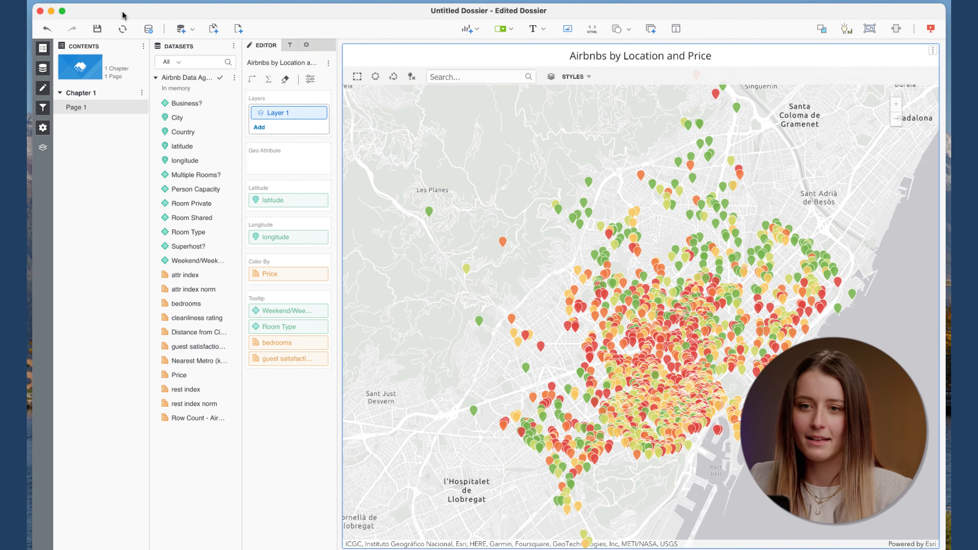
pyautogui.click(99, 31)
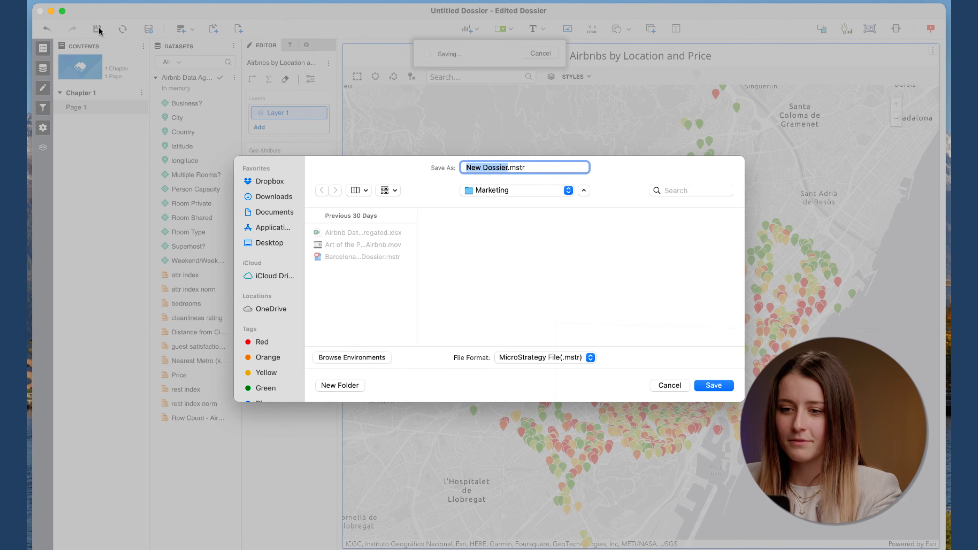
pyautogui.write('Airbnb Doss')
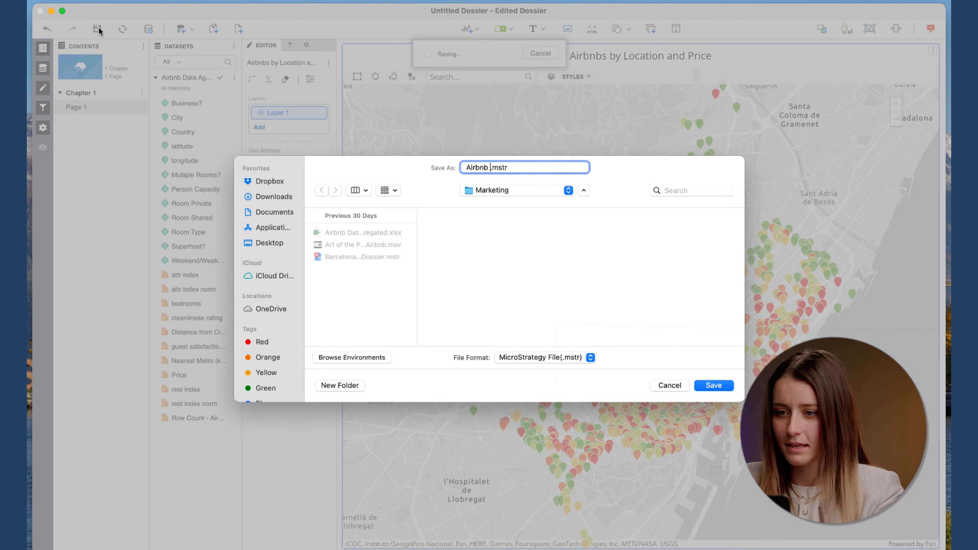
pyautogui.write('ier V1')
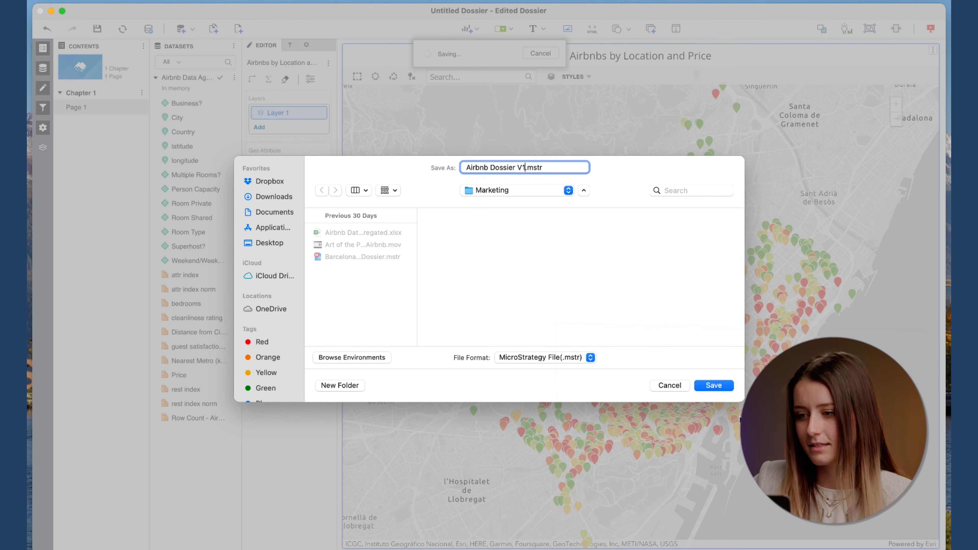
pyautogui.click(718, 386)
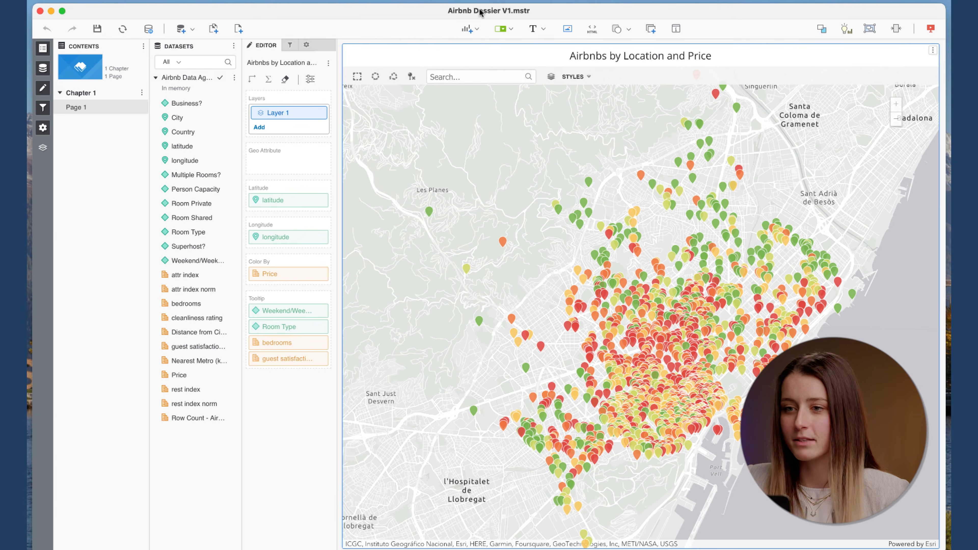
# Insert a Horizontal Bar Chart visualization beside the map.
pyautogui.click(470, 30)
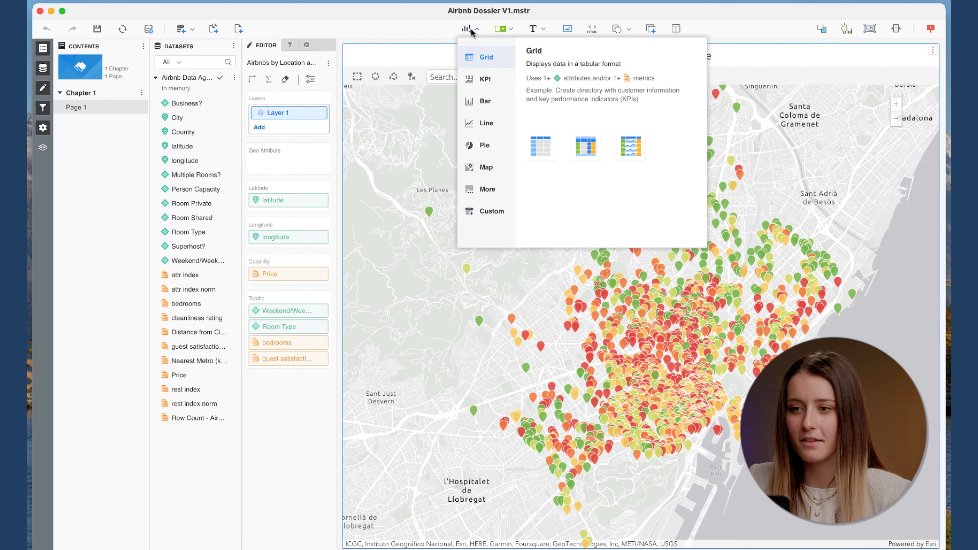
pyautogui.moveTo(479, 103)
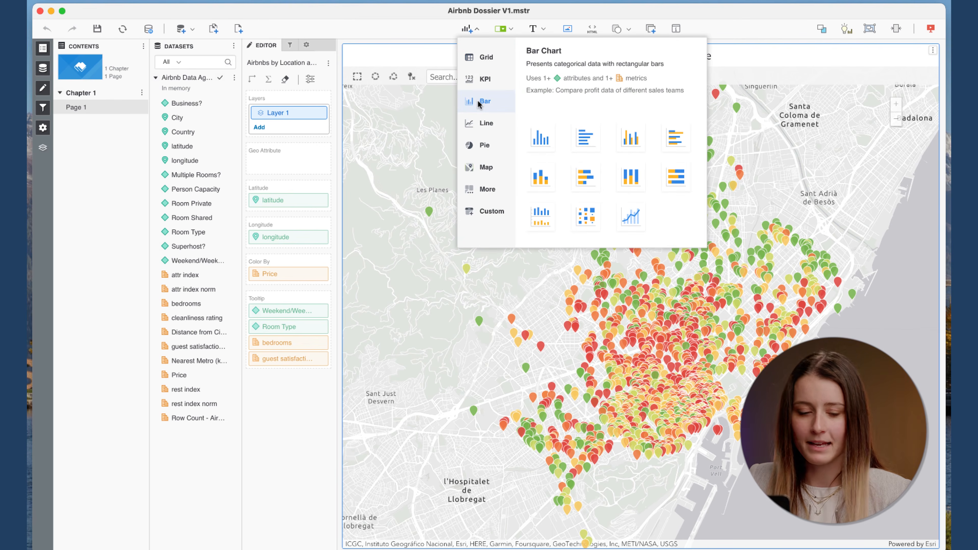
pyautogui.click(587, 146)
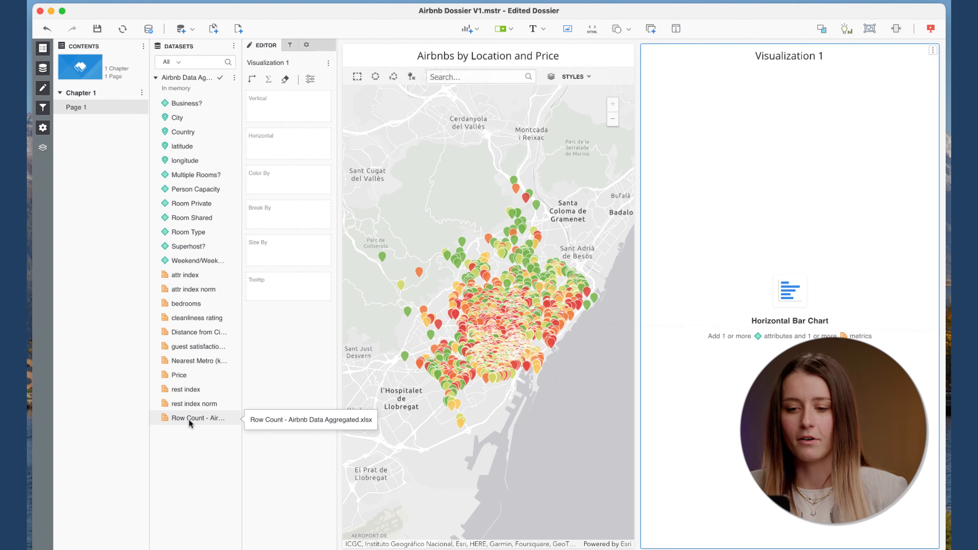
# Rename the dataset's Row Count metric as "# of Airbnbs".
pyautogui.rightClick(189, 419)
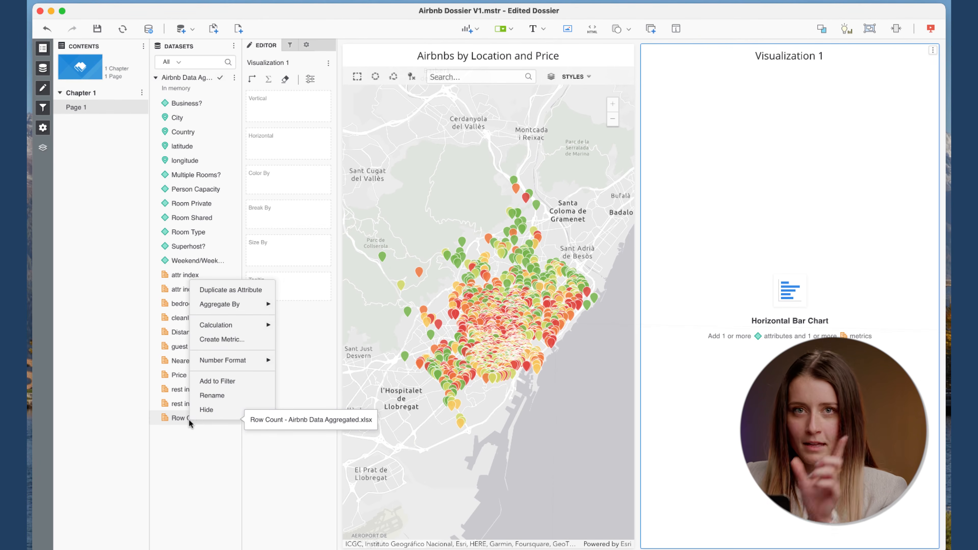
pyautogui.click(204, 397)
pyautogui.write('# ')
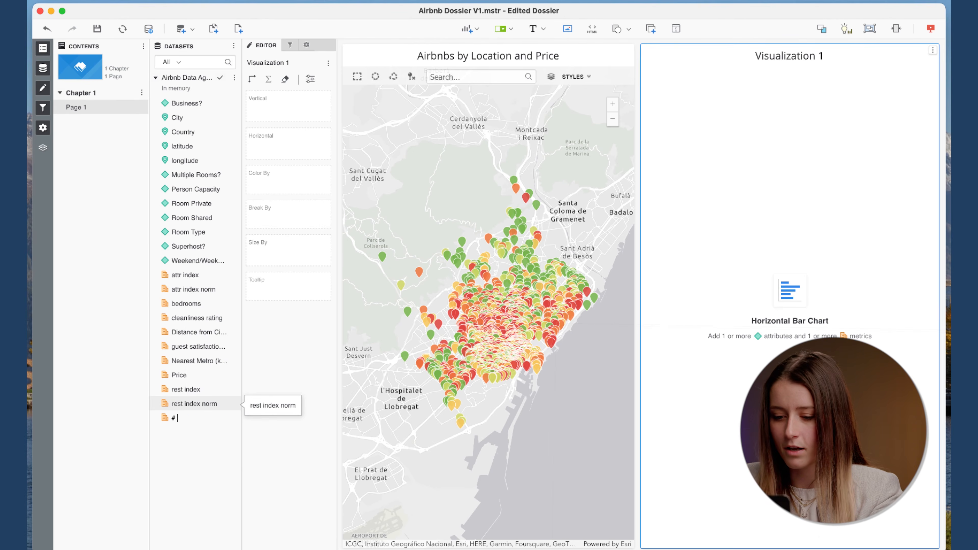
pyautogui.write('of Airbnbs')
pyautogui.press('Return')
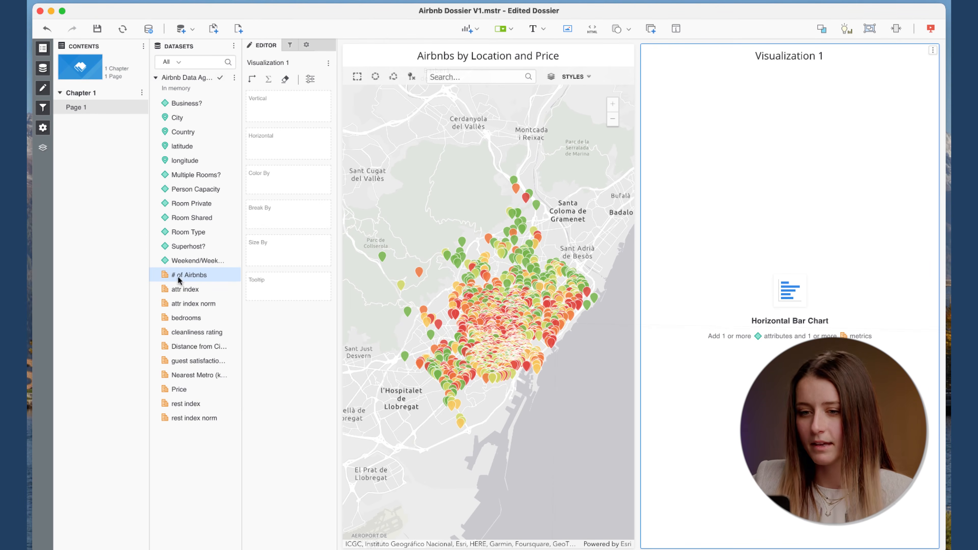
# Plot # of Airbnbs on the bar chart's horizontal axis against Room Type on the vertical axis, and check the bars.
pyautogui.moveTo(203, 258); pyautogui.dragTo(275, 144)
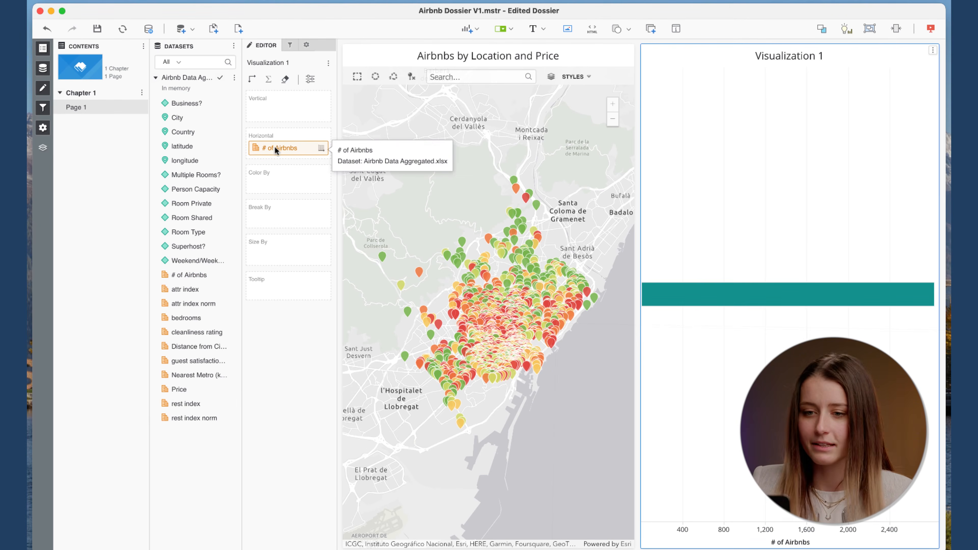
pyautogui.moveTo(208, 232); pyautogui.dragTo(271, 112)
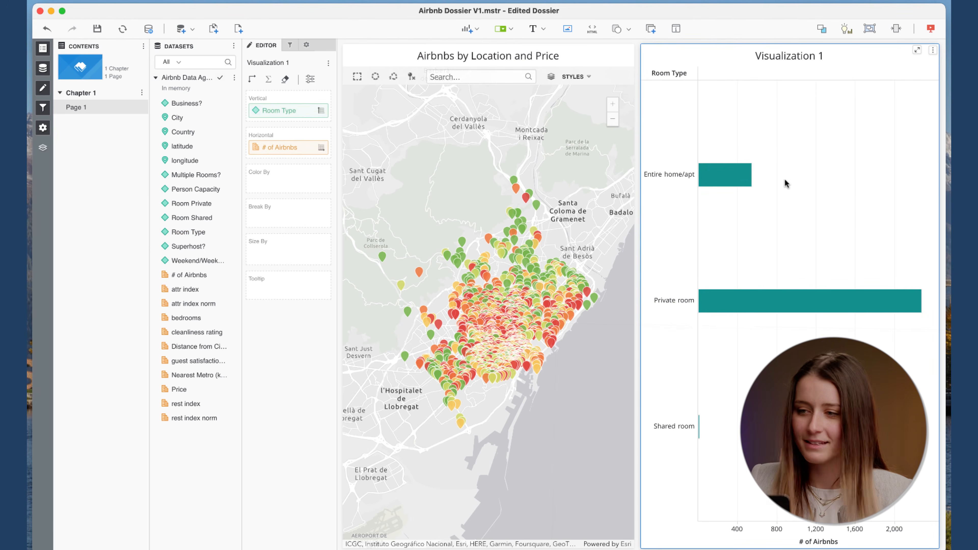
pyautogui.moveTo(721, 308)
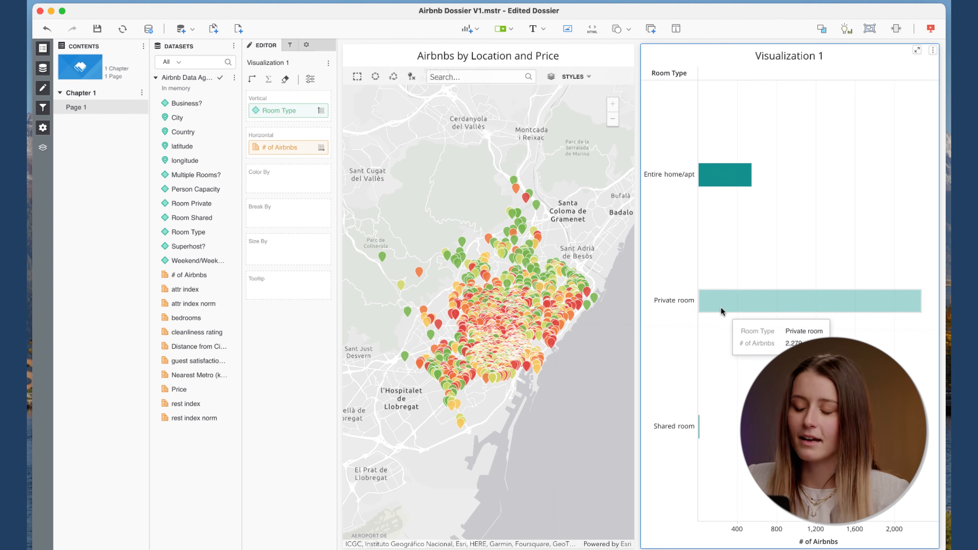
pyautogui.moveTo(724, 185)
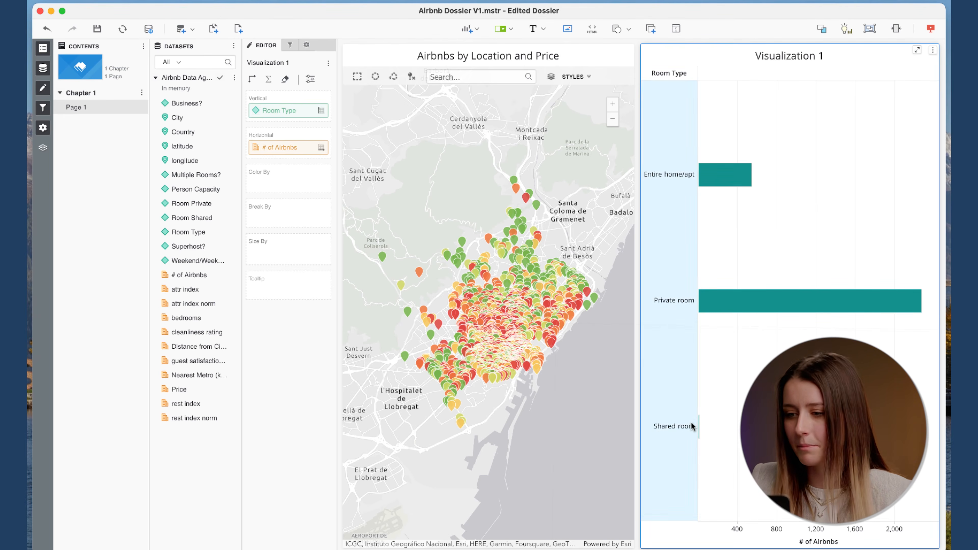
pyautogui.moveTo(699, 426)
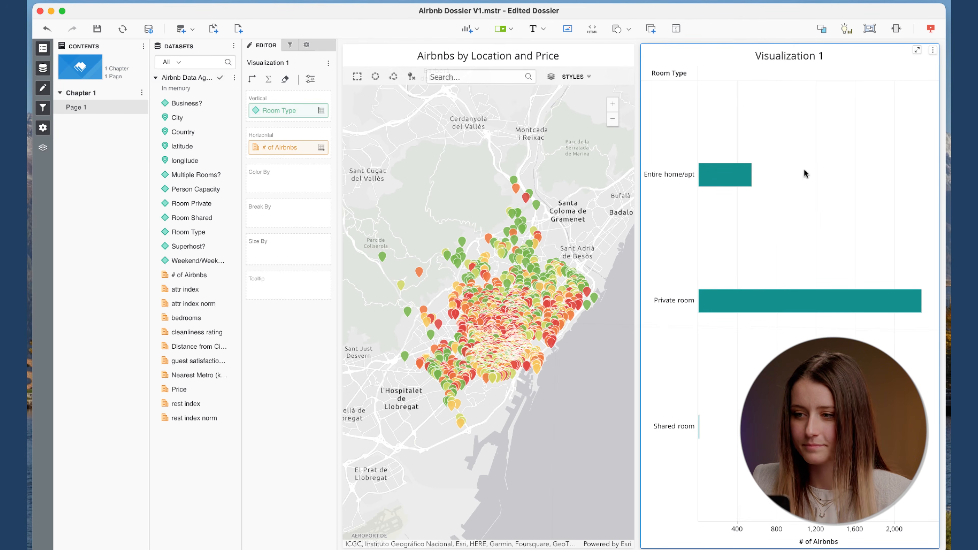
# Title the bar chart "Airbnbs by Room Type" and save the dossier.
pyautogui.doubleClick(782, 53)
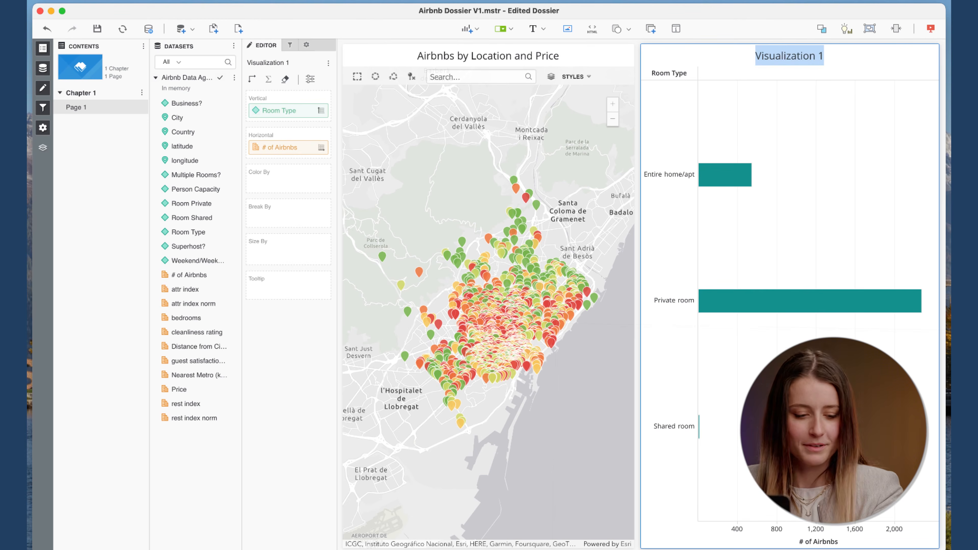
pyautogui.write('Airbnbs by Room Type')
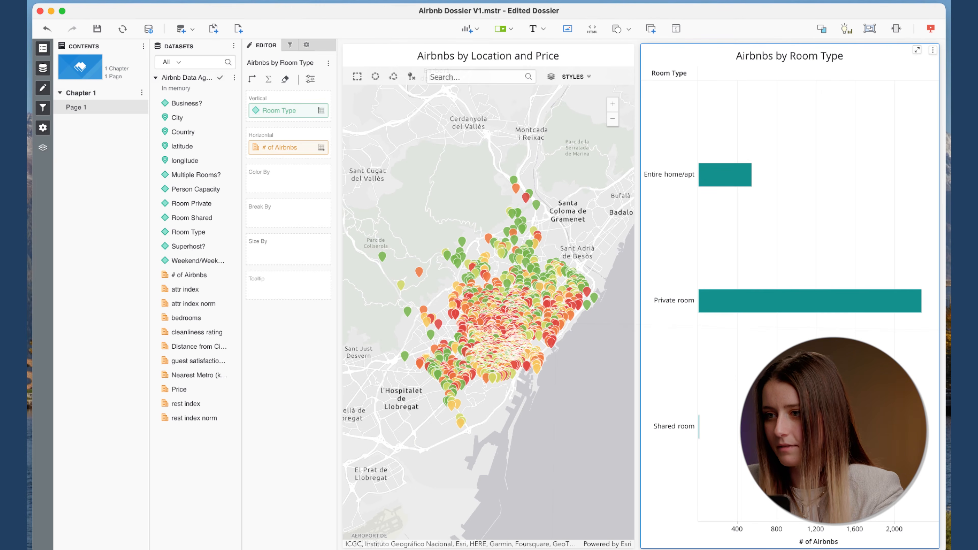
pyautogui.press('Return')
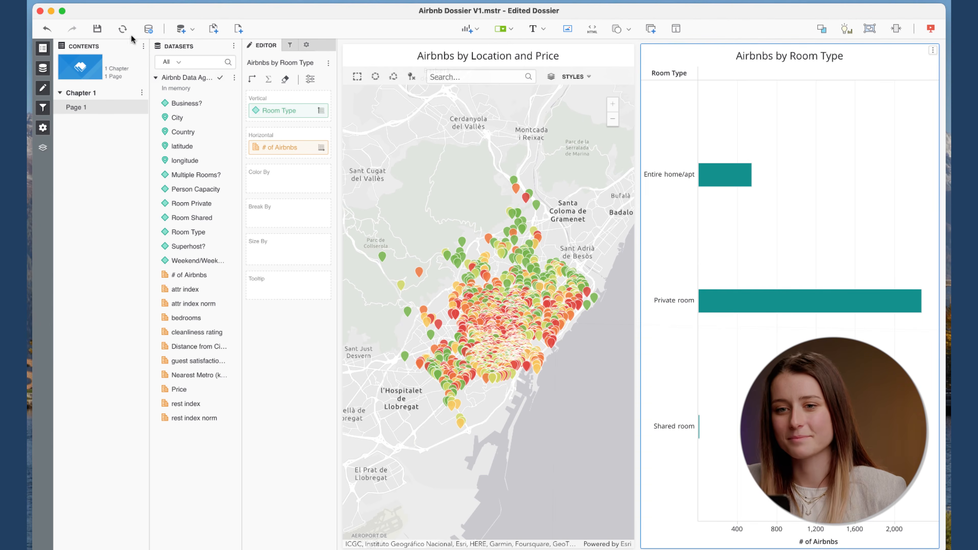
pyautogui.click(96, 30)
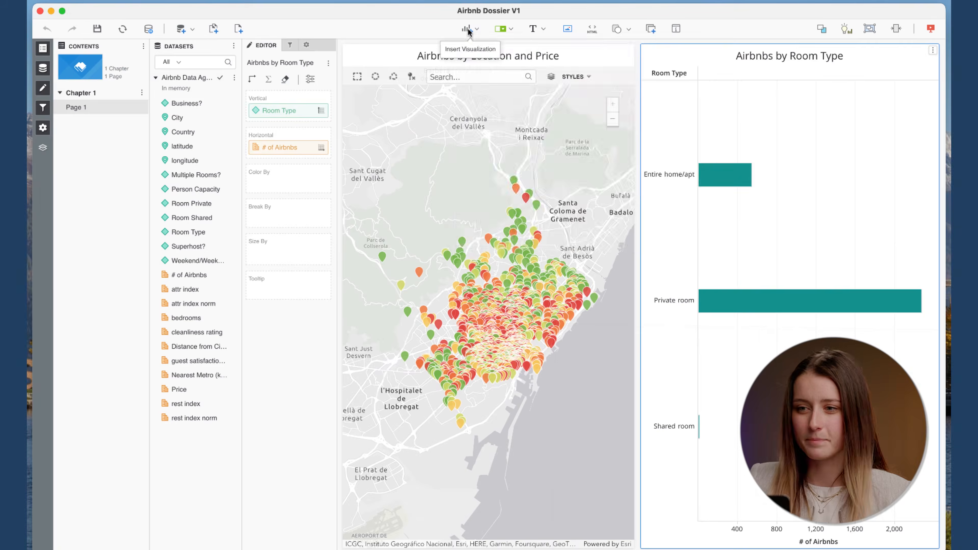
# Insert a Ring Chart with # of Airbnbs as the angle, sliced and colored by Superhost?, and check its slices.
pyautogui.click(468, 29)
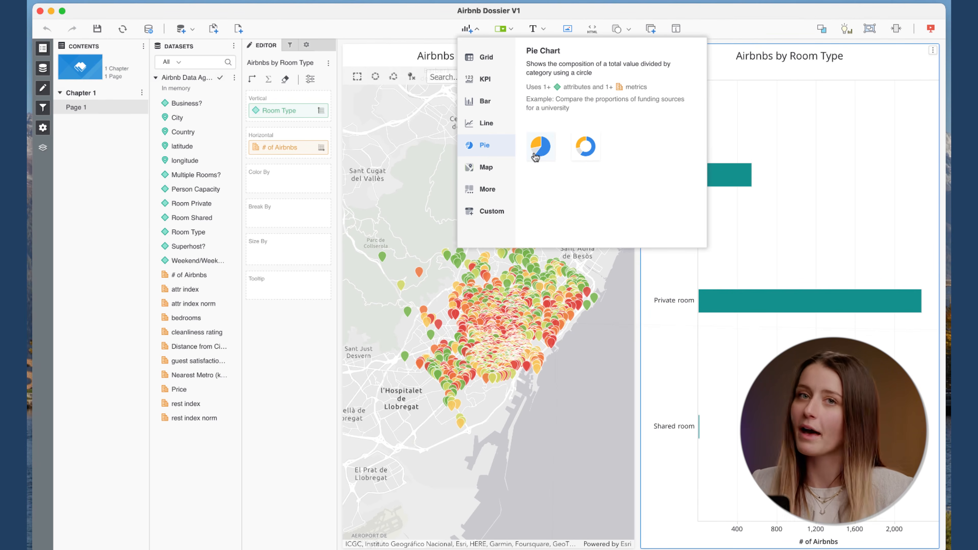
pyautogui.click(585, 150)
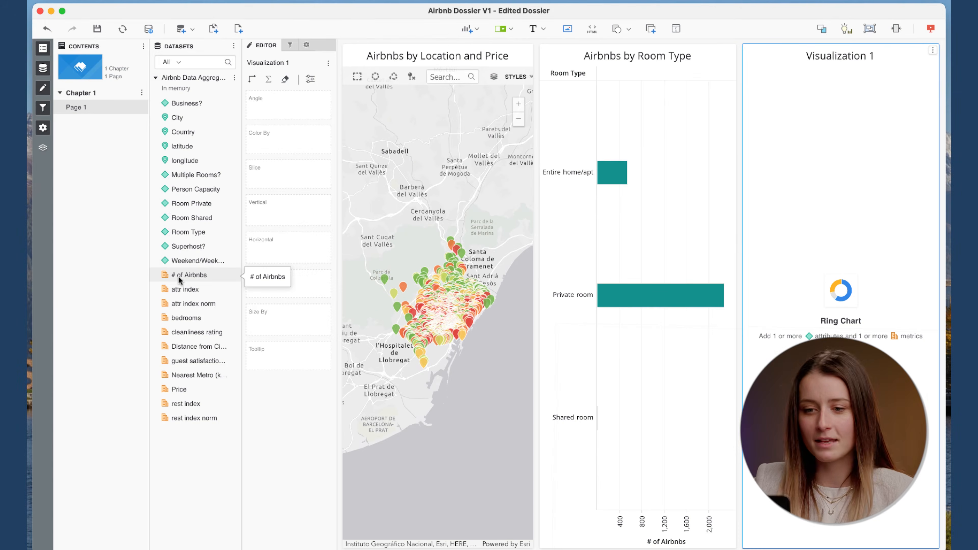
pyautogui.doubleClick(178, 275)
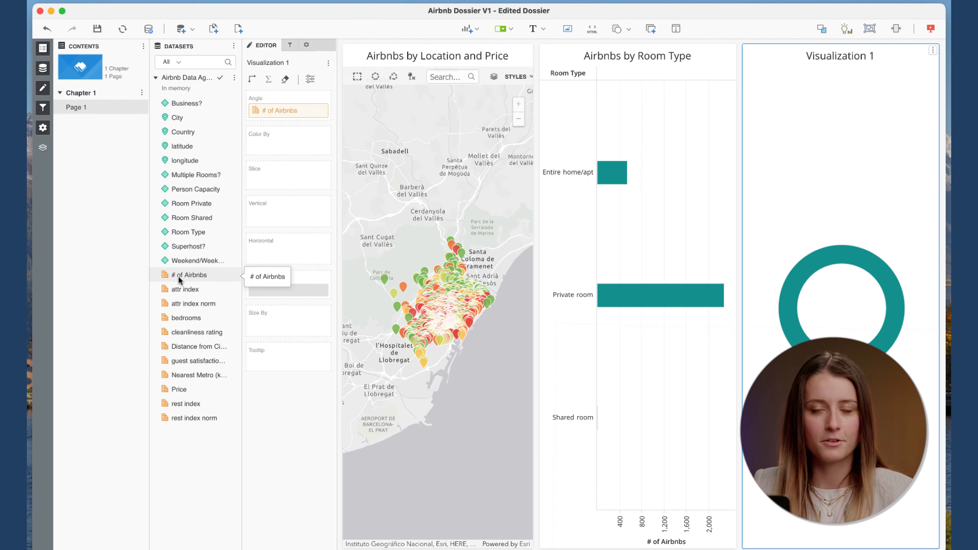
pyautogui.doubleClick(178, 247)
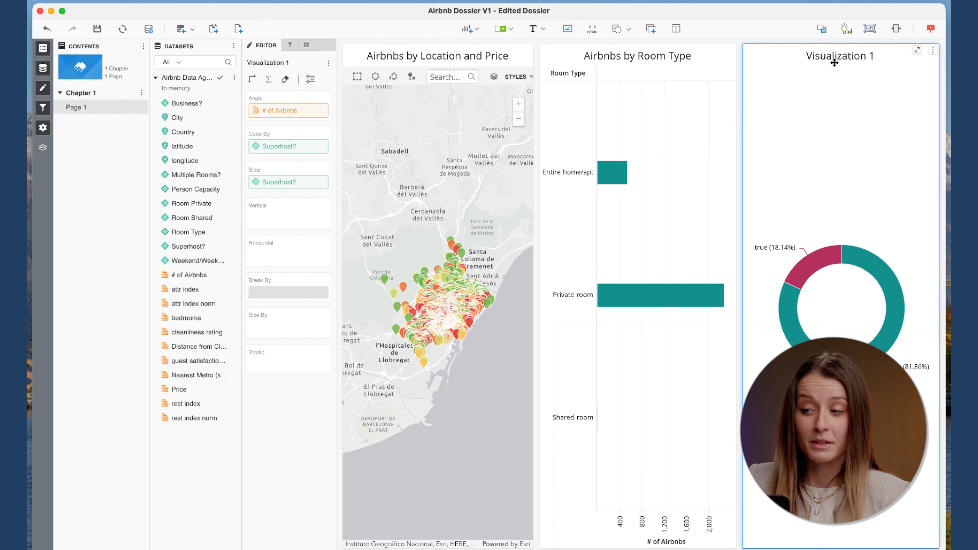
pyautogui.moveTo(885, 273)
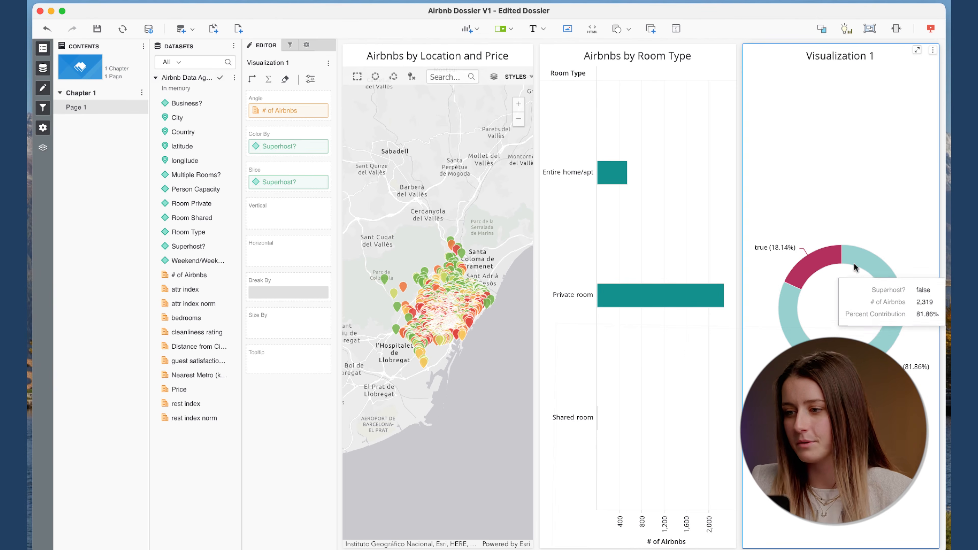
pyautogui.moveTo(807, 261)
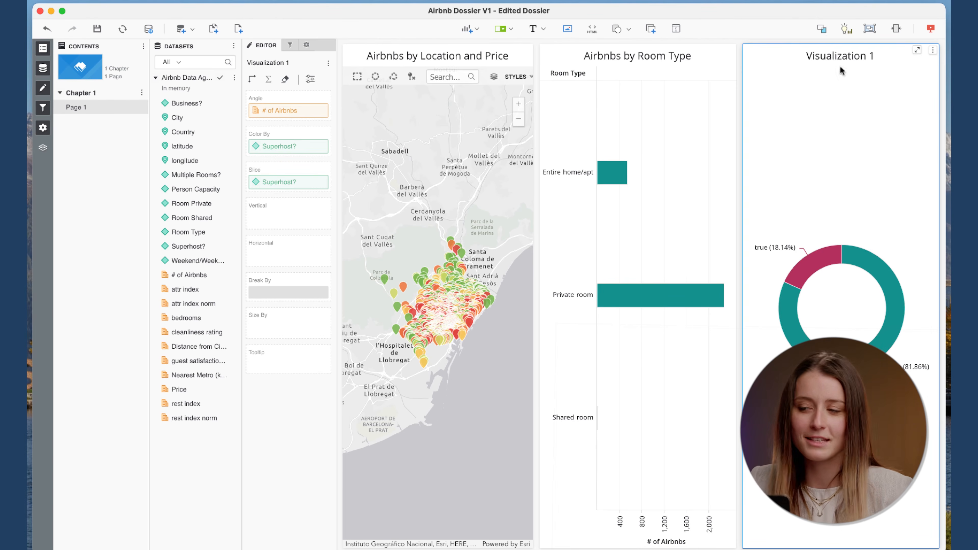
# Title the ring chart "Airbnb by Superhost Status" and save the dossier.
pyautogui.doubleClick(832, 56)
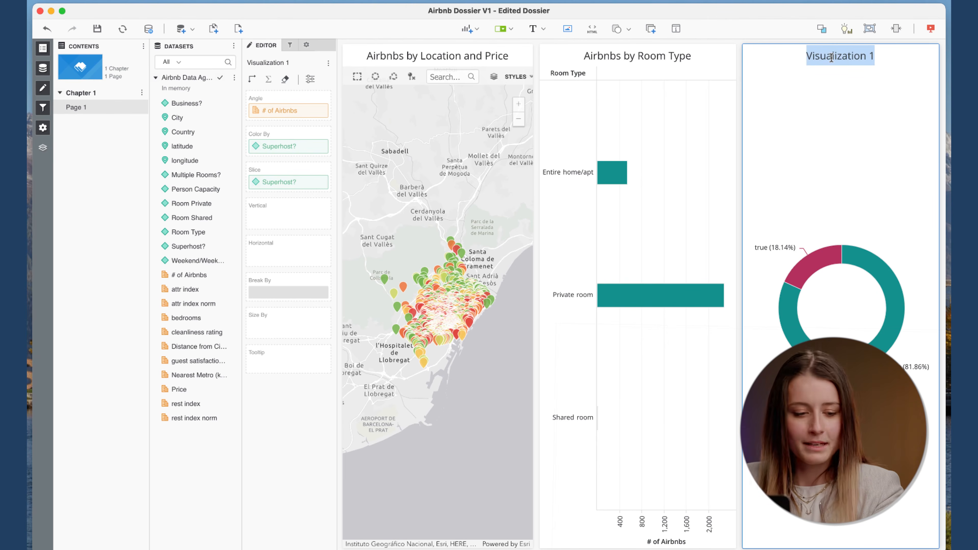
pyautogui.write('Airbnb by Superhost Status')
pyautogui.press('Return')
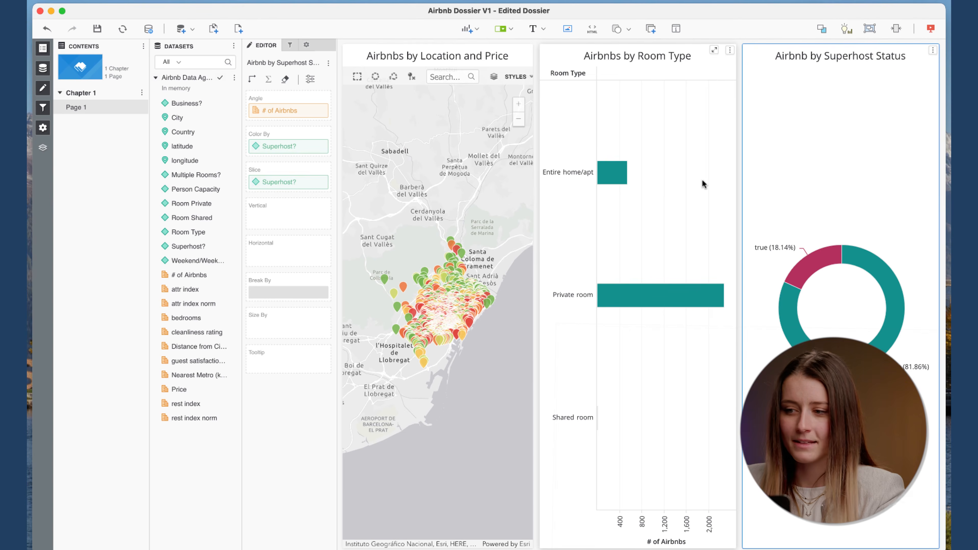
pyautogui.click(99, 29)
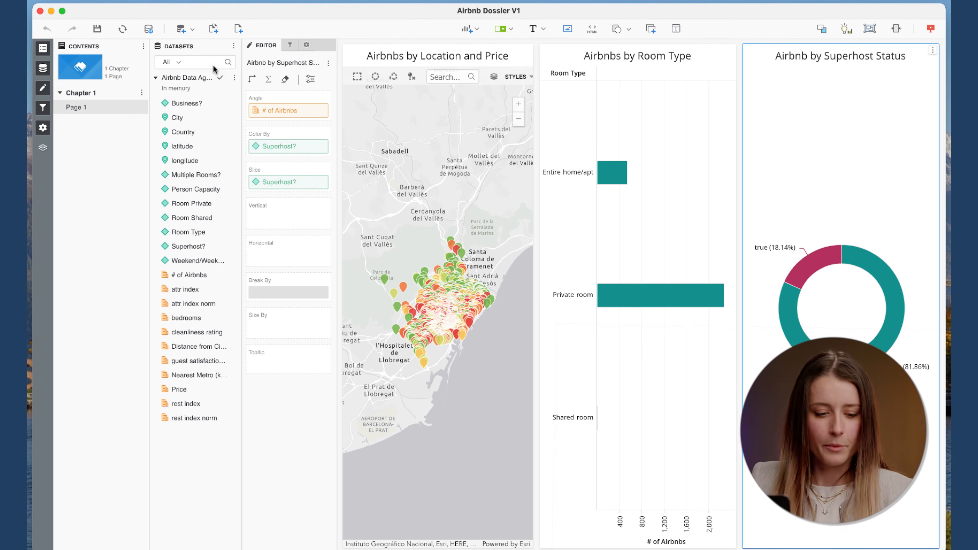
# Insert a Multi-Metric KPI visualization on the page.
pyautogui.click(471, 30)
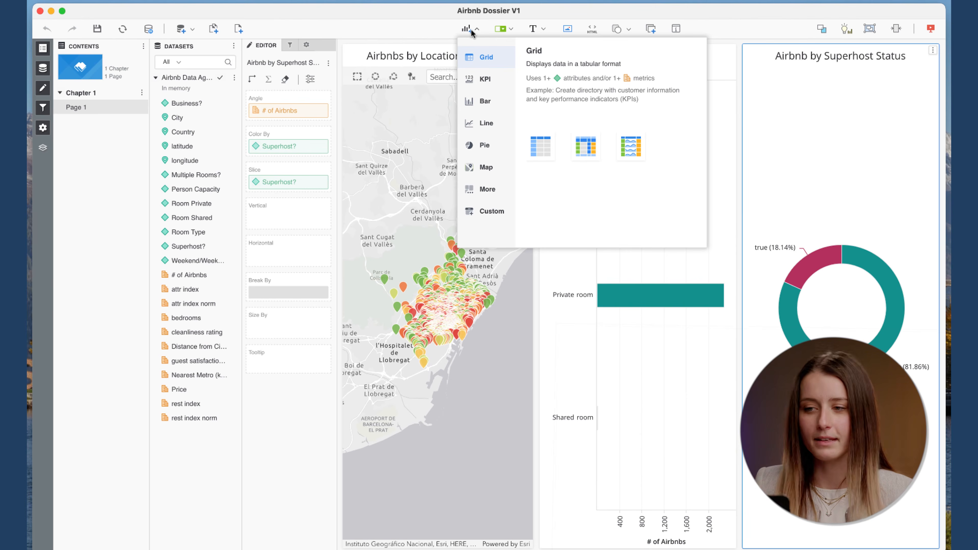
pyautogui.moveTo(485, 80)
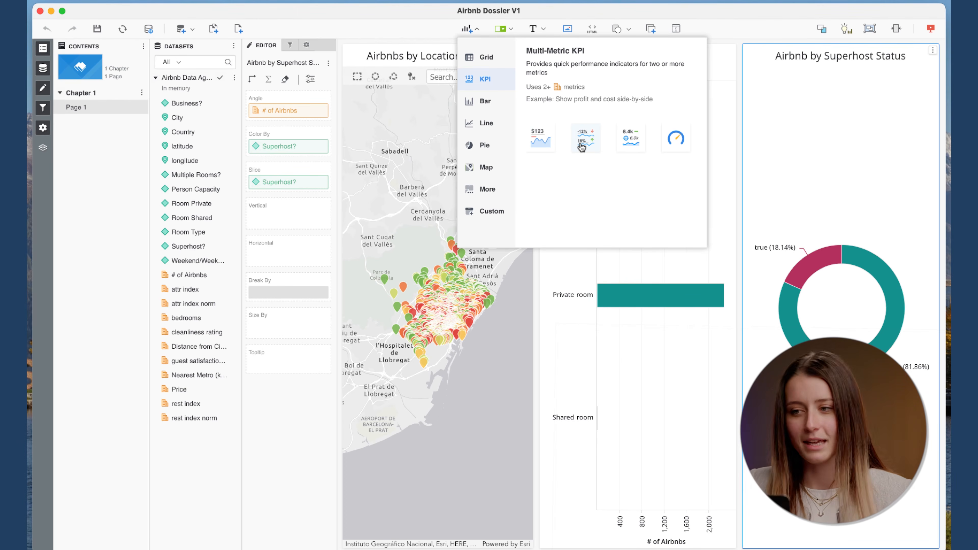
pyautogui.click(580, 142)
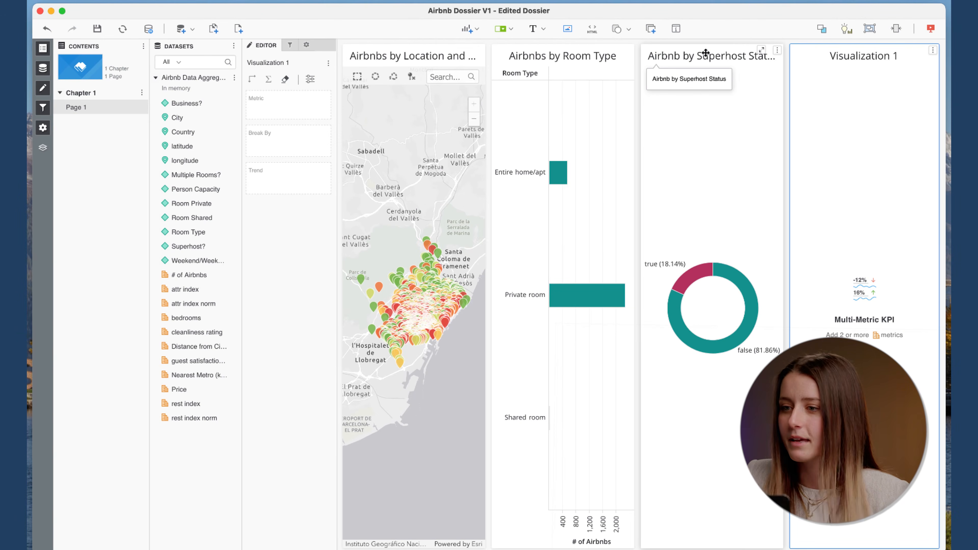
# Move the Airbnb by Superhost Status ring chart directly below the Airbnbs by Room Type bar chart.
pyautogui.moveTo(706, 53); pyautogui.dragTo(723, 61)
pyautogui.moveTo(649, 52); pyautogui.dragTo(646, 360)
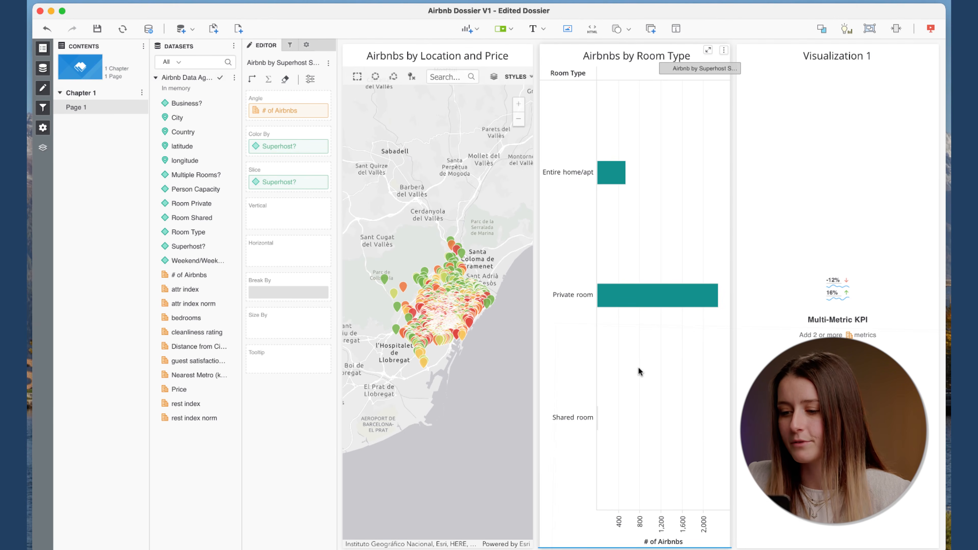
pyautogui.moveTo(639, 368); pyautogui.dragTo(530, 350)
pyautogui.moveTo(493, 431); pyautogui.dragTo(578, 483)
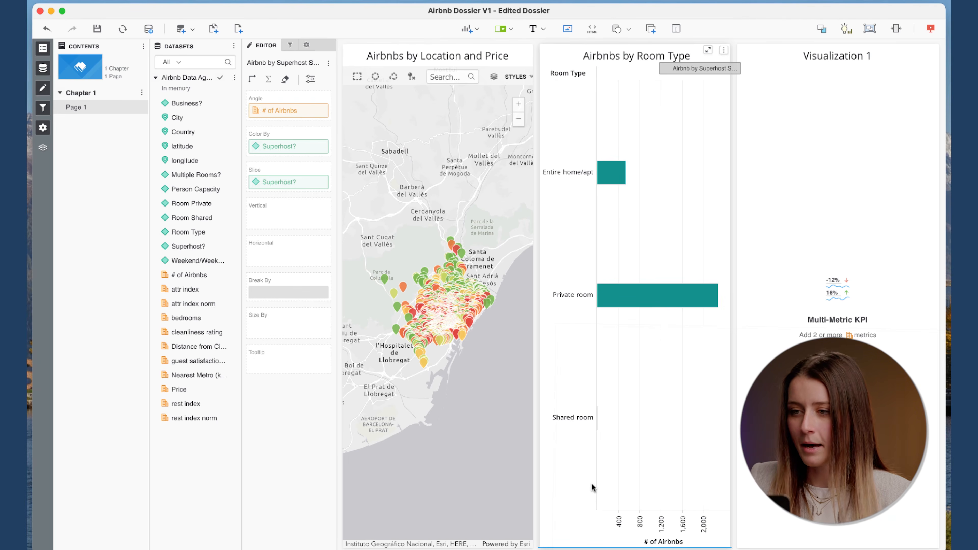
pyautogui.moveTo(592, 483); pyautogui.dragTo(592, 483)
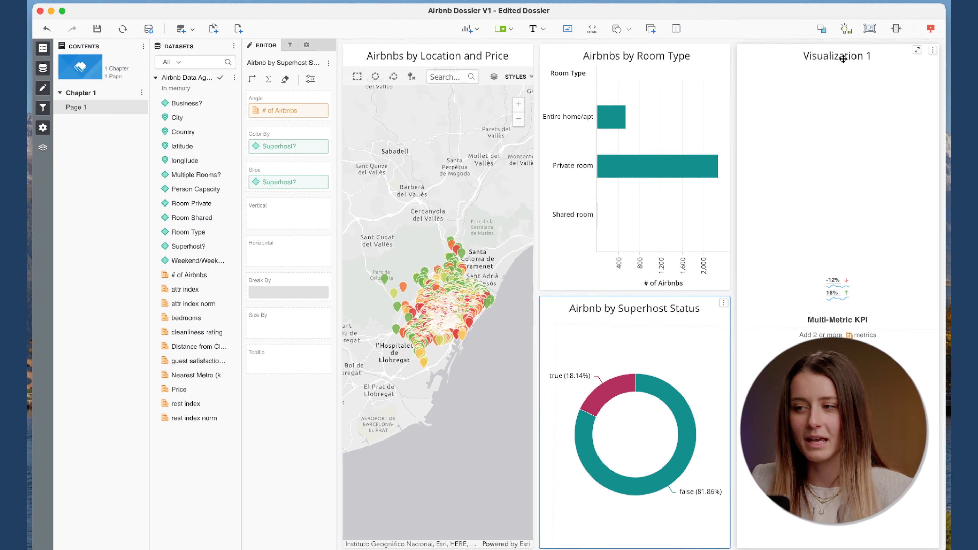
# Move the empty Multi-Metric KPI above all the other visualizations at full page width and shrink its height to a narrow band.
pyautogui.moveTo(843, 58); pyautogui.dragTo(662, 50)
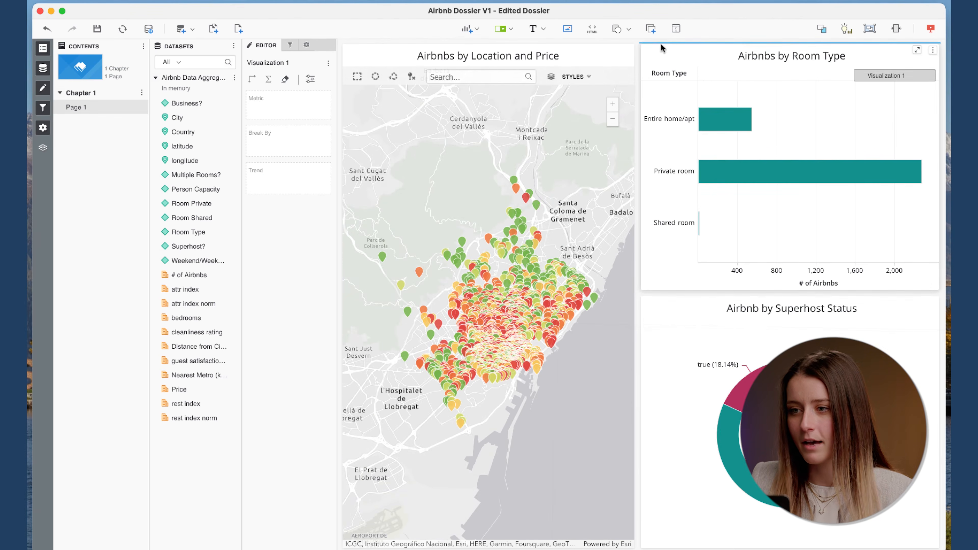
pyautogui.click(660, 43)
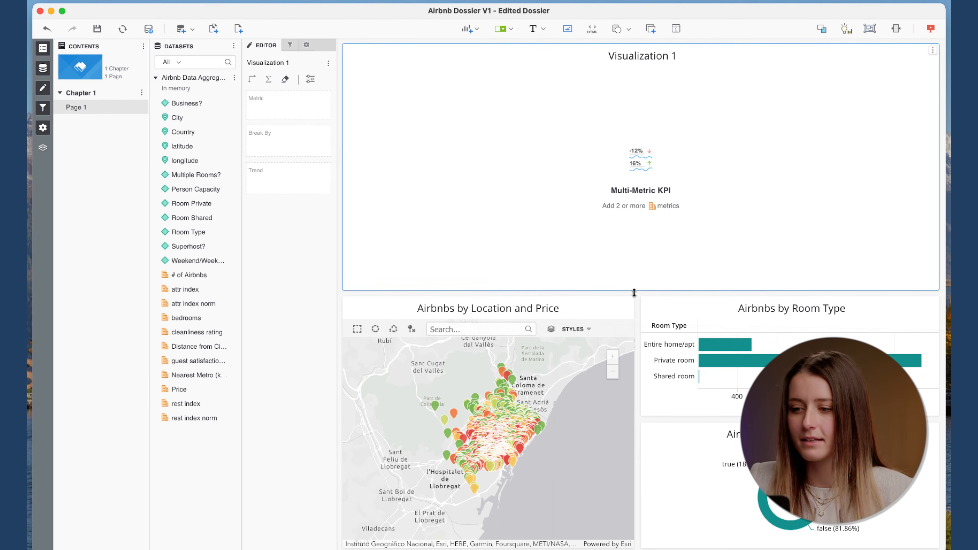
pyautogui.moveTo(634, 293); pyautogui.dragTo(623, 143)
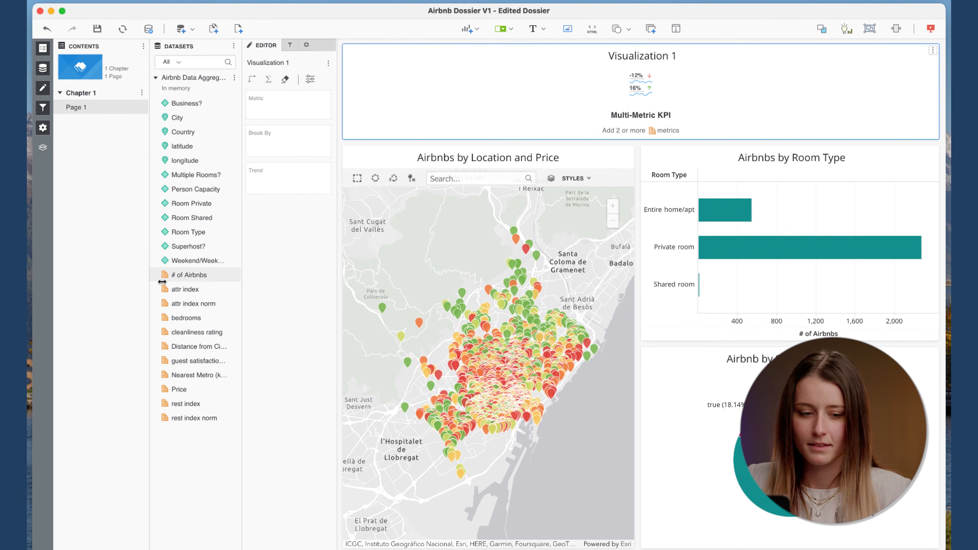
# Add # of Airbnbs and bedrooms as metrics of the Multi-Metric KPI.
pyautogui.moveTo(193, 275); pyautogui.dragTo(647, 63)
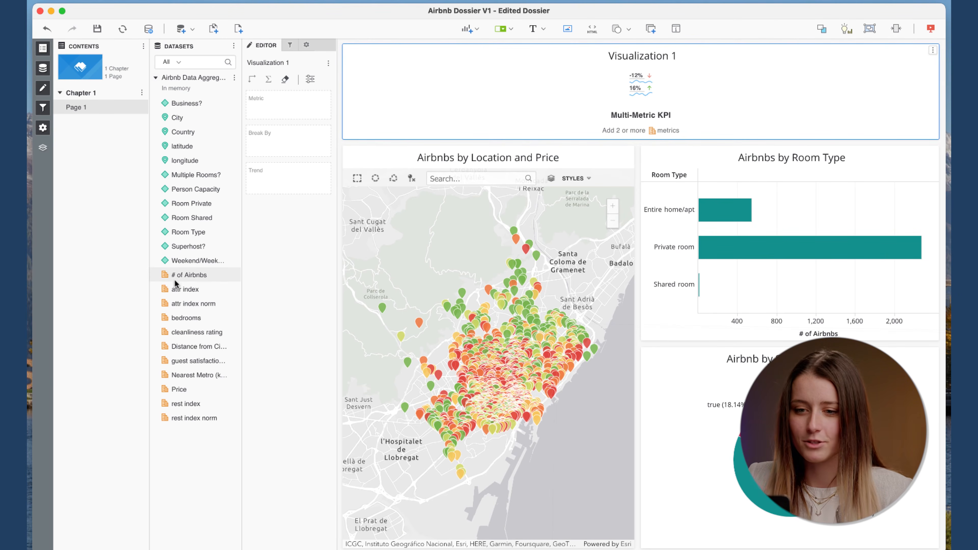
pyautogui.moveTo(171, 275); pyautogui.dragTo(264, 100)
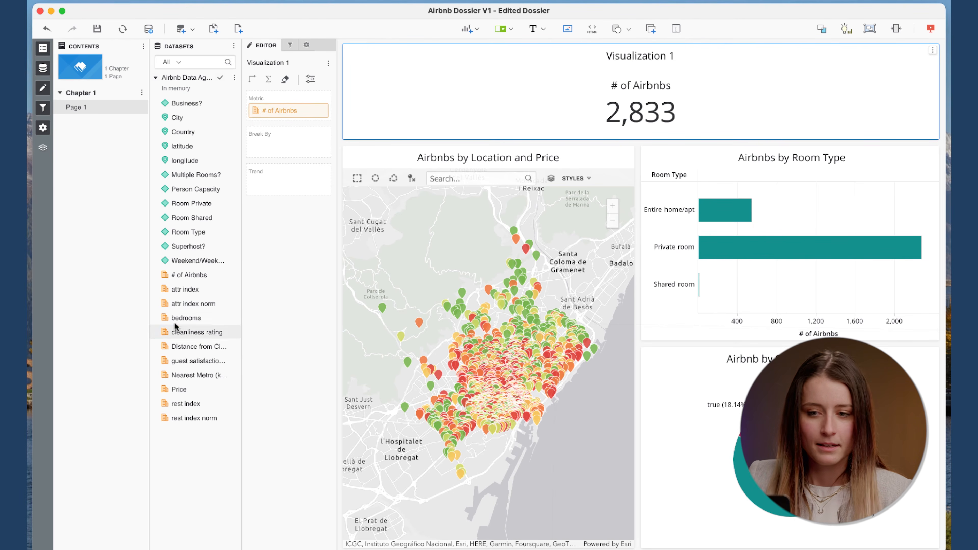
pyautogui.moveTo(183, 321); pyautogui.dragTo(286, 115)
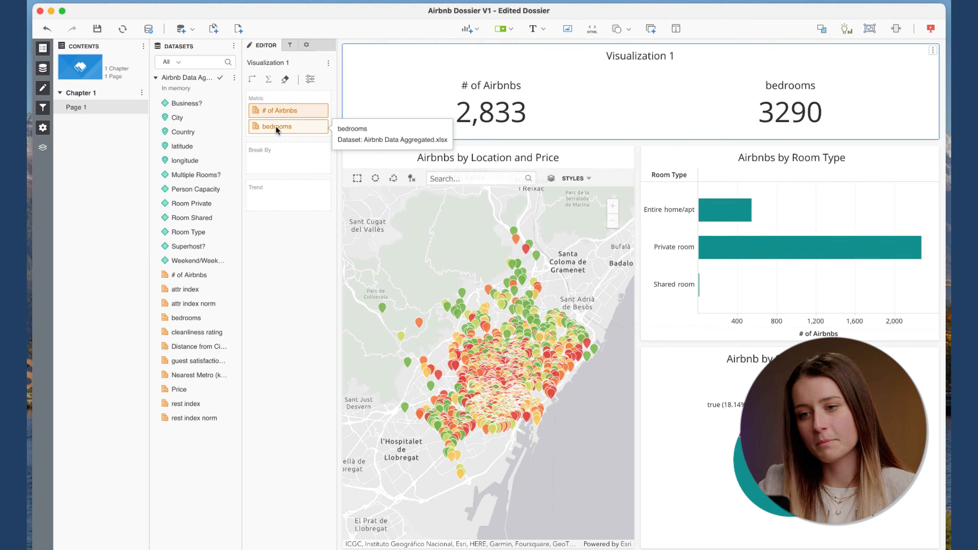
# Aggregate bedrooms by Average in the KPI and remove the original bedrooms metric from it.
pyautogui.rightClick(276, 127)
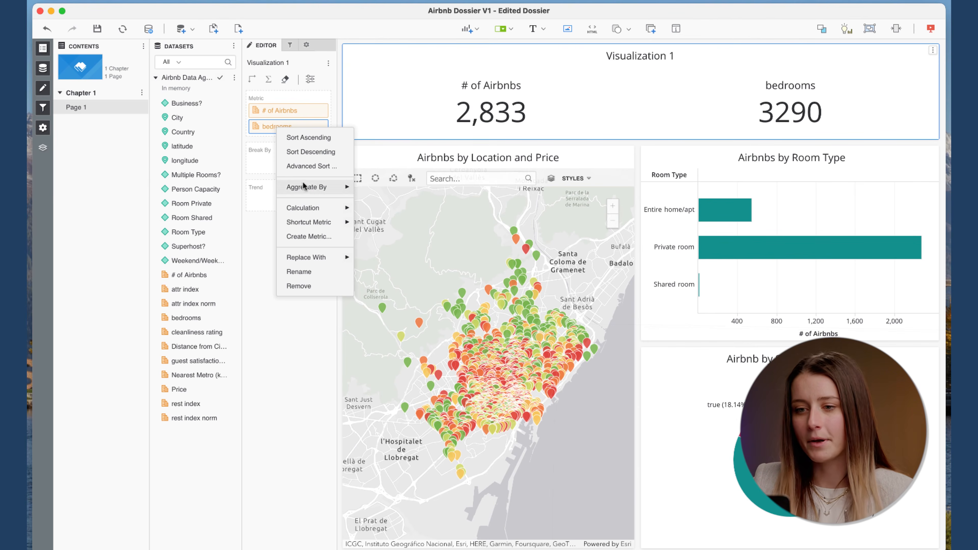
pyautogui.moveTo(302, 190)
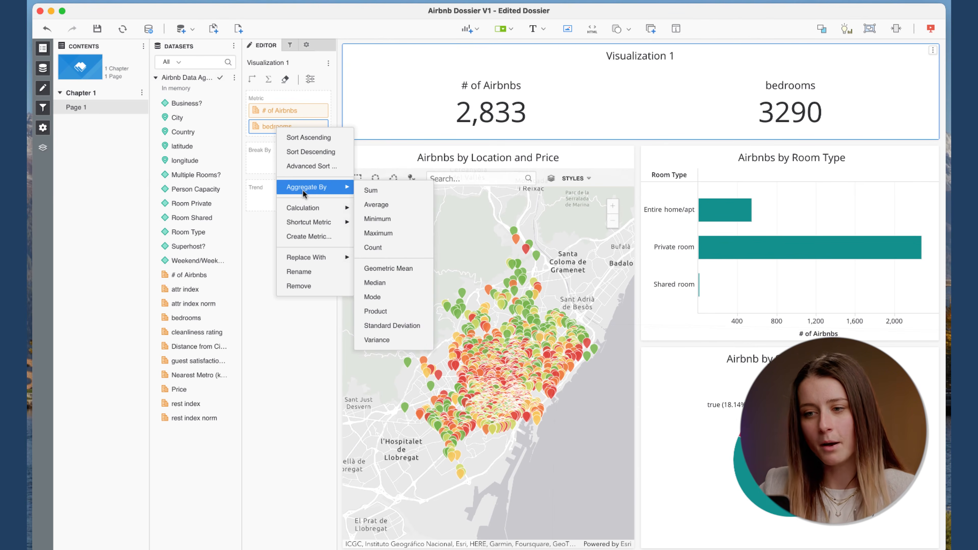
pyautogui.click(380, 205)
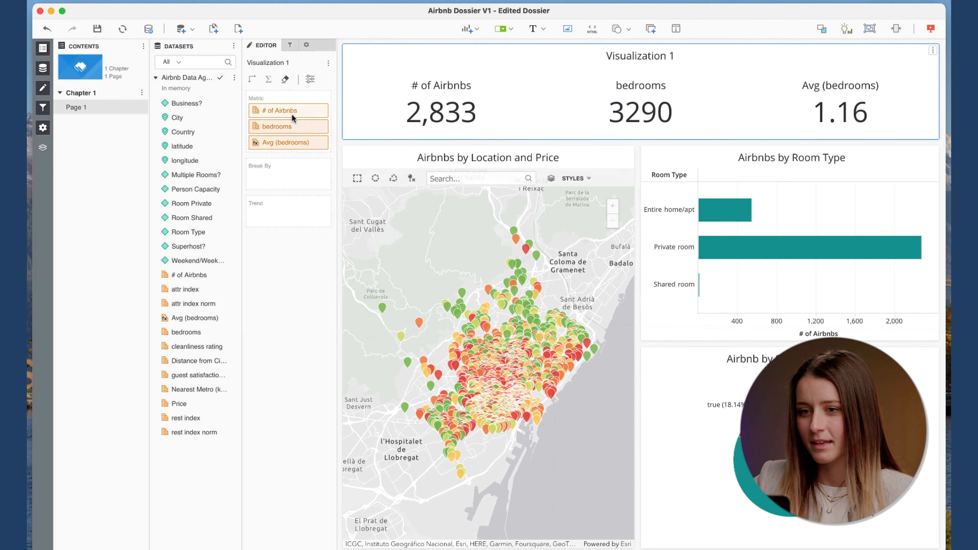
pyautogui.moveTo(272, 126); pyautogui.dragTo(193, 198)
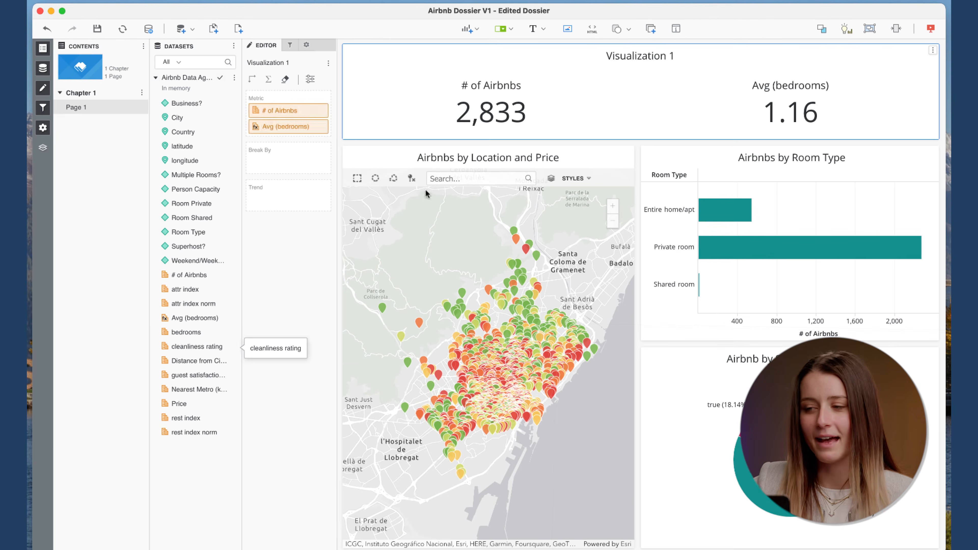
# Create Average aggregations of the cleanliness rating and Distance from City Center metrics in the dataset.
pyautogui.rightClick(185, 349)
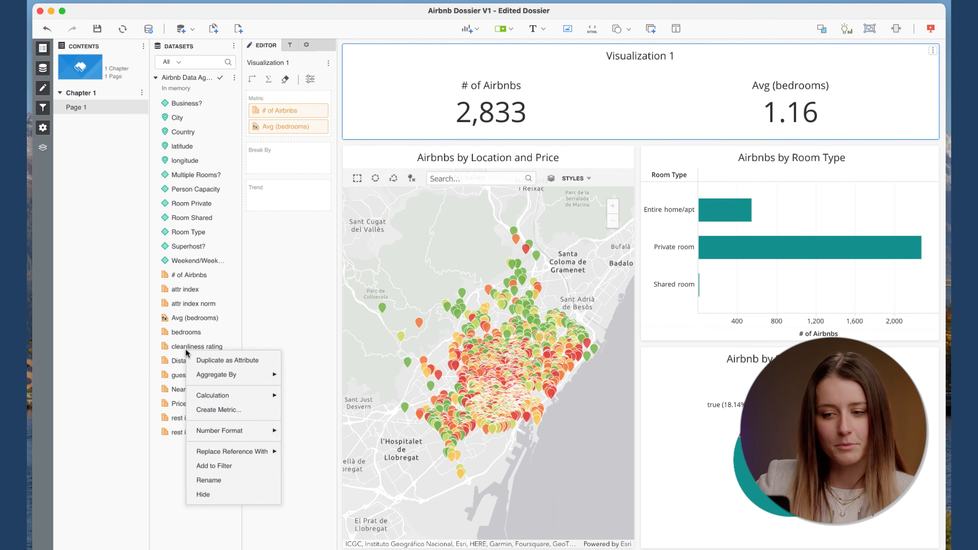
pyautogui.moveTo(208, 374)
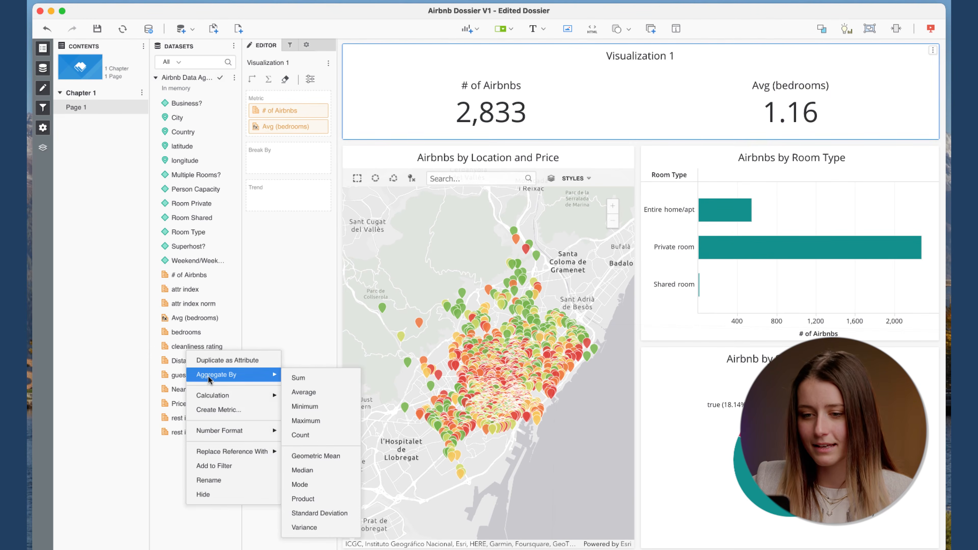
pyautogui.click(307, 393)
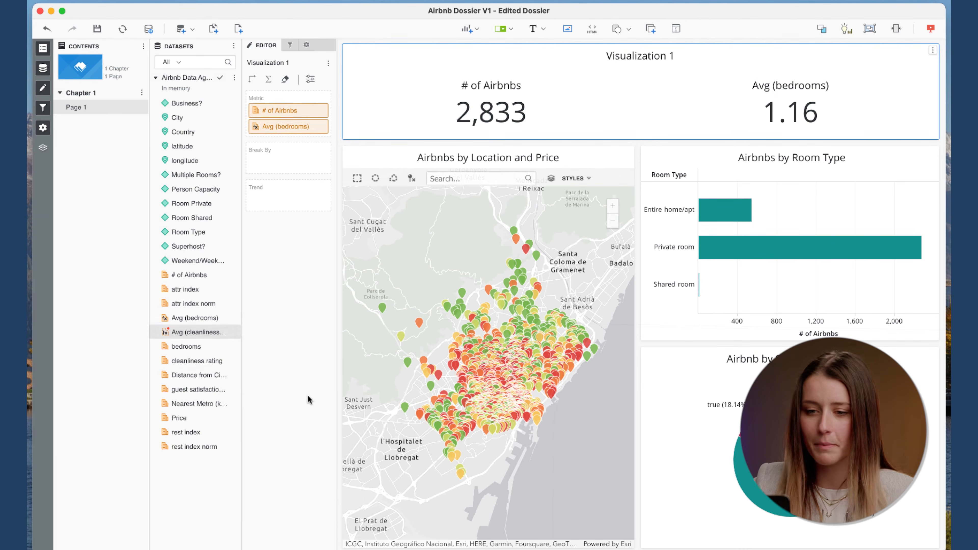
pyautogui.rightClick(203, 376)
pyautogui.moveTo(225, 402)
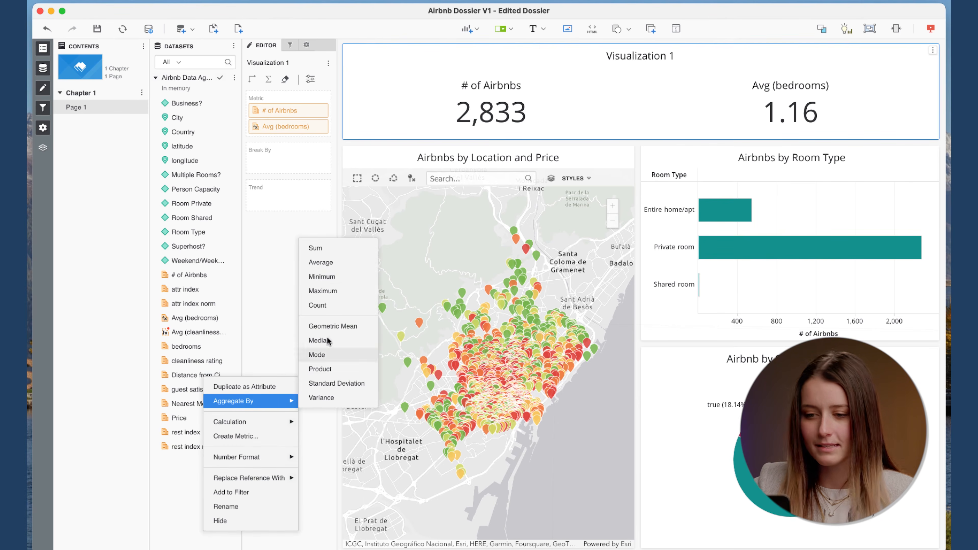
pyautogui.click(319, 264)
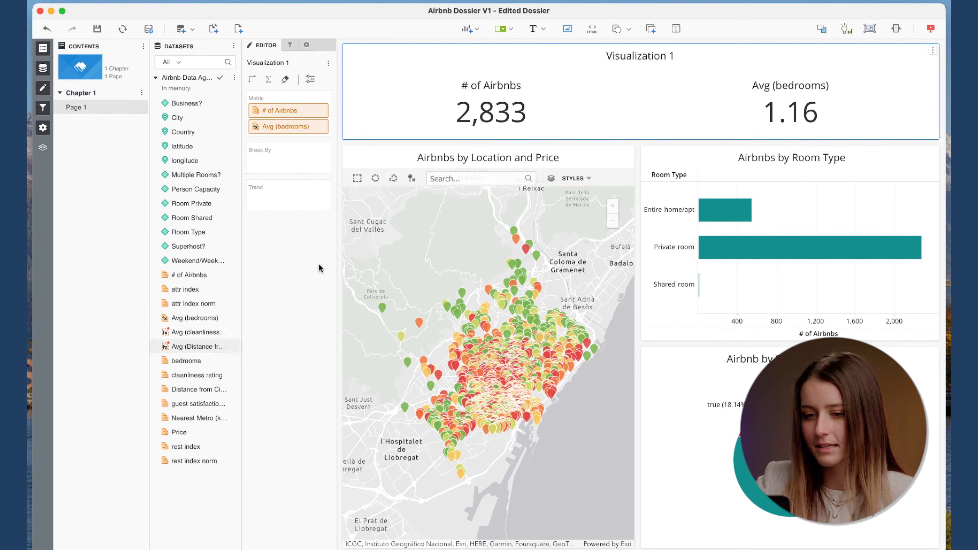
# Create Average aggregations of the guest satisfaction overall and Nearest Metro (km) metrics in the dataset.
pyautogui.rightClick(190, 405)
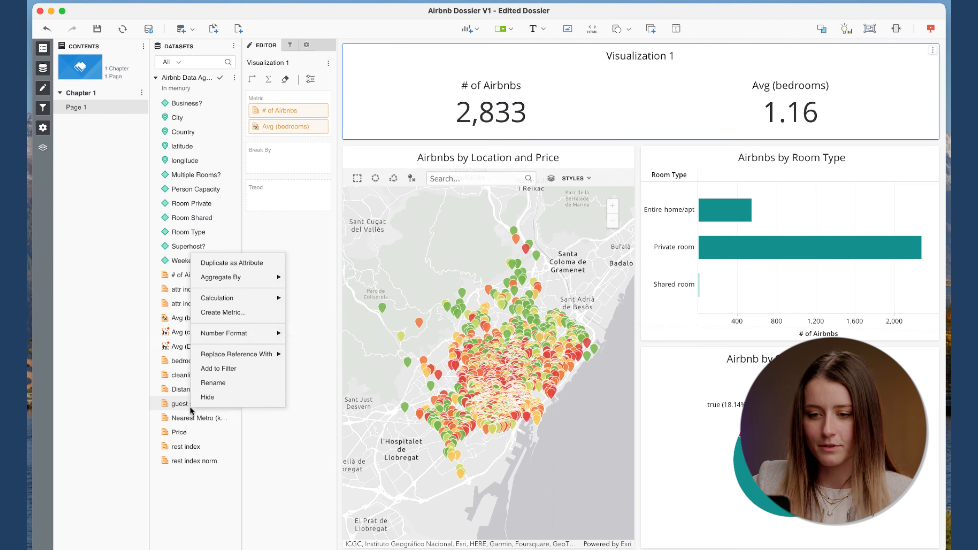
pyautogui.moveTo(240, 279)
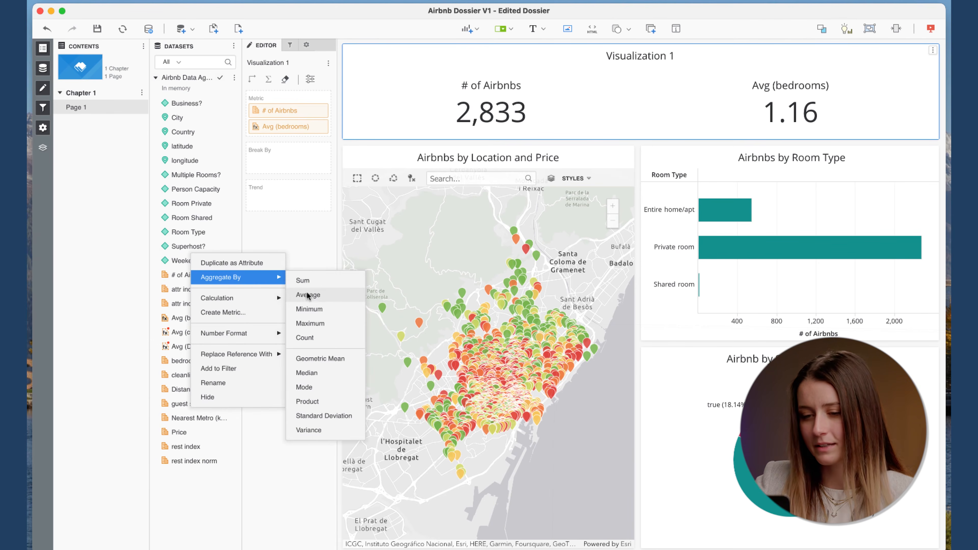
pyautogui.click(308, 297)
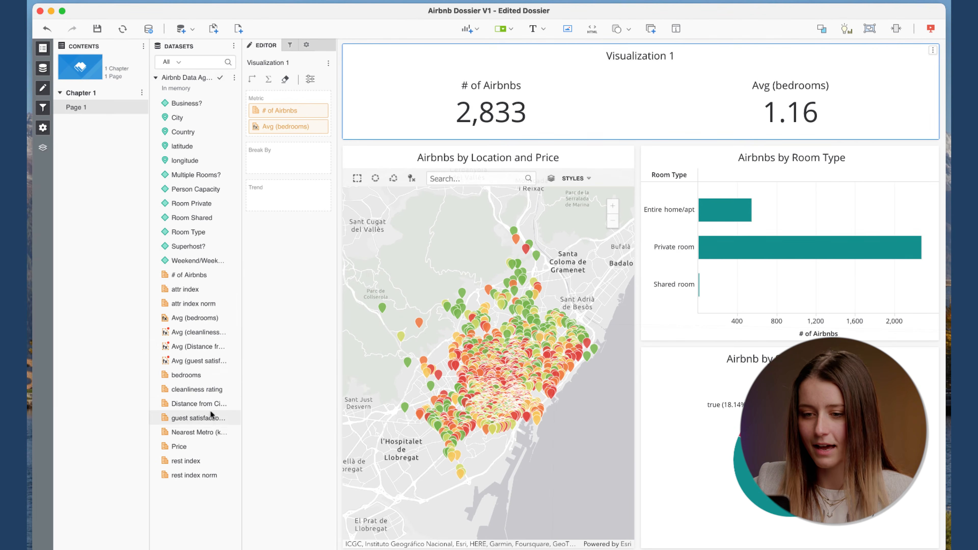
pyautogui.rightClick(199, 432)
pyautogui.moveTo(237, 301)
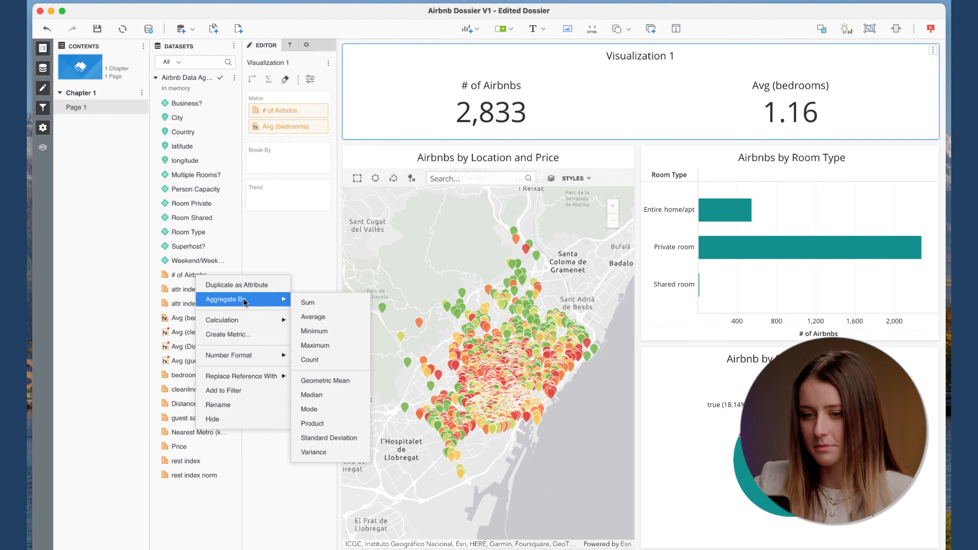
pyautogui.click(304, 322)
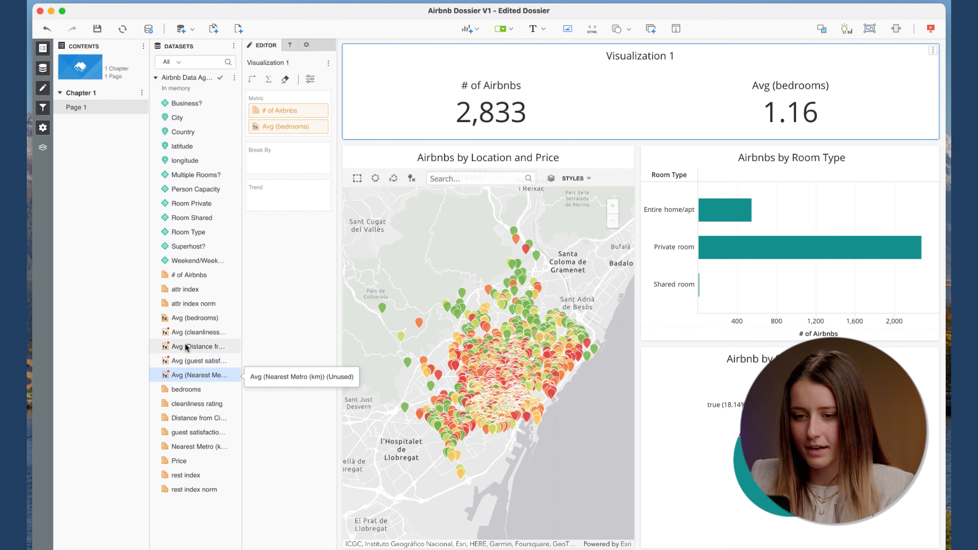
# Add the averages of cleanliness rating, city center distance, guest satisfaction and nearest metro to the KPI, and enlarge it to fit both rows.
pyautogui.keyDown('shift'); pyautogui.click(182, 334); pyautogui.keyUp('shift')
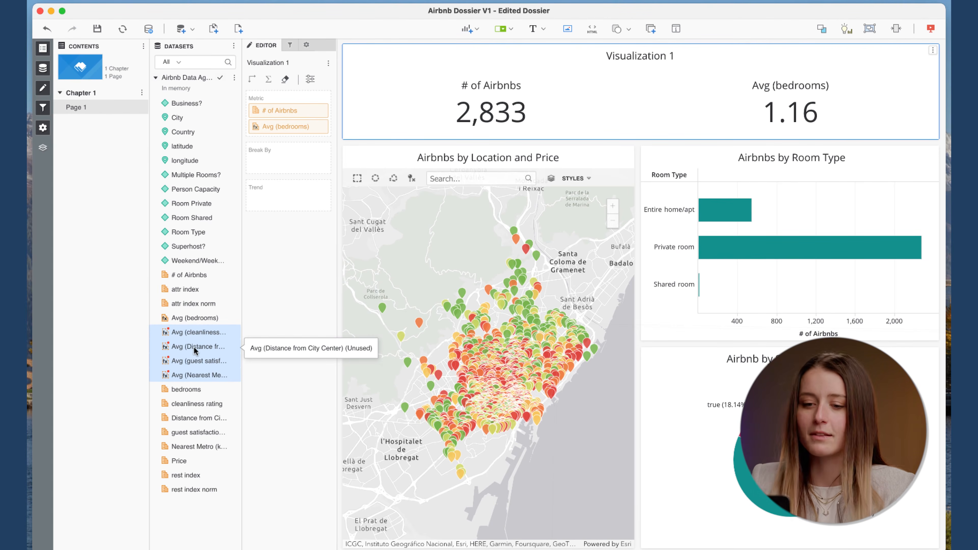
pyautogui.moveTo(189, 352); pyautogui.dragTo(271, 135)
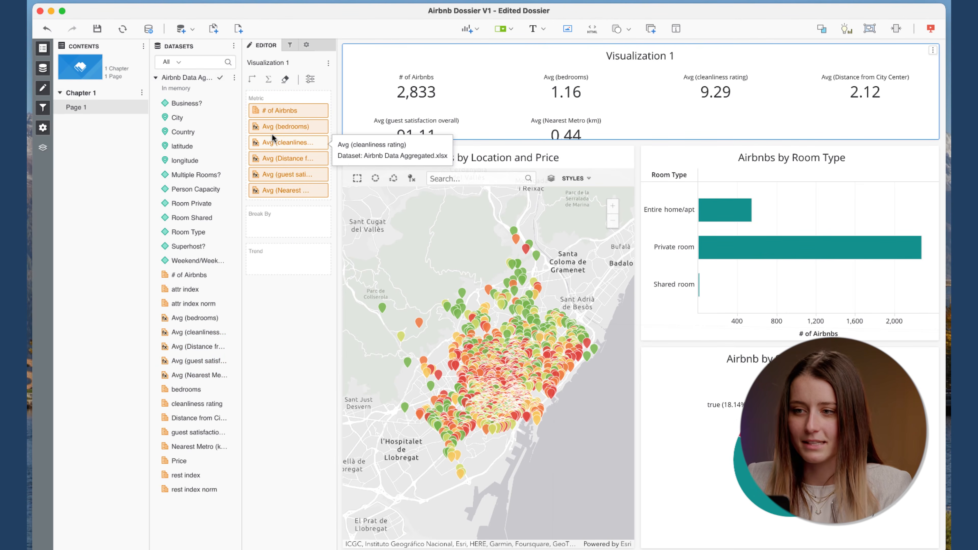
pyautogui.moveTo(623, 143); pyautogui.dragTo(623, 161)
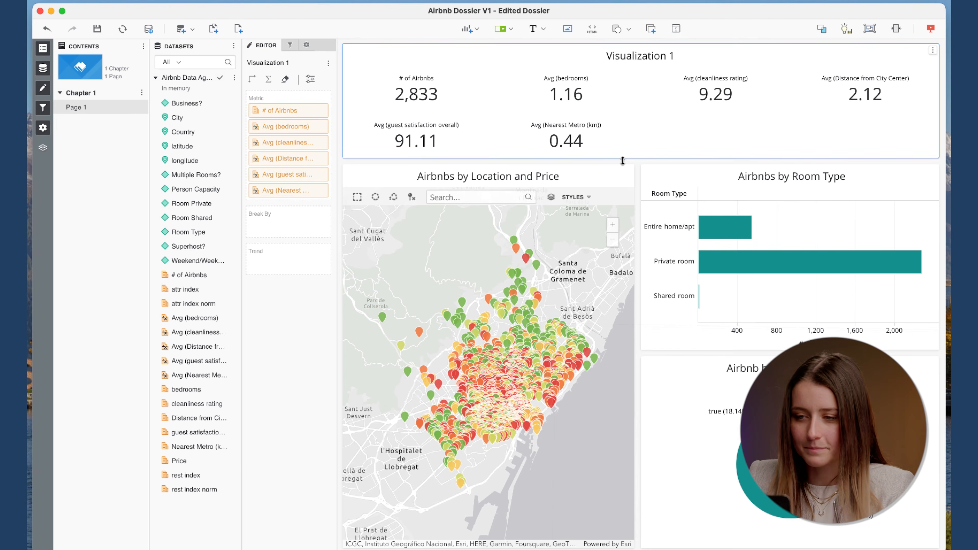
# Create an Average aggregation of attr index and add it as the last metric of the KPI.
pyautogui.rightClick(187, 295)
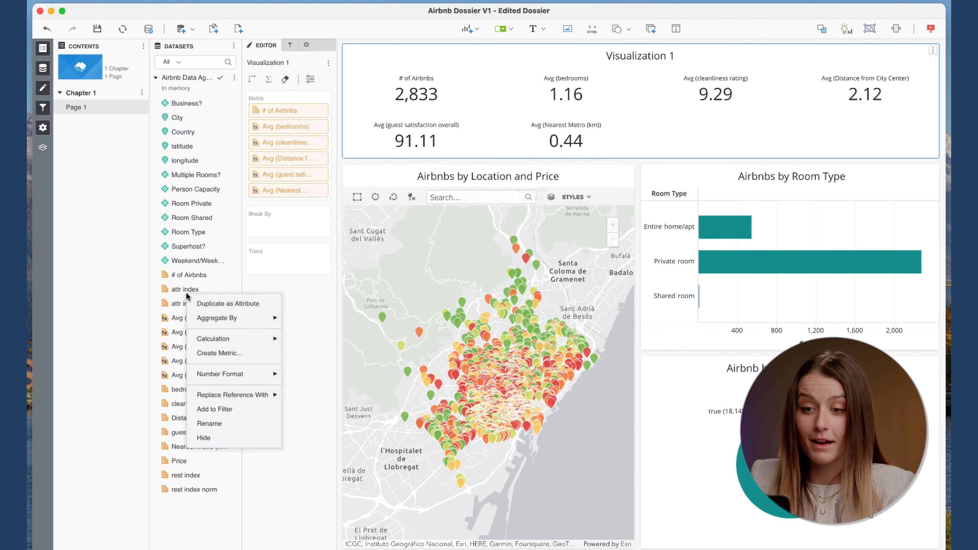
pyautogui.moveTo(217, 320)
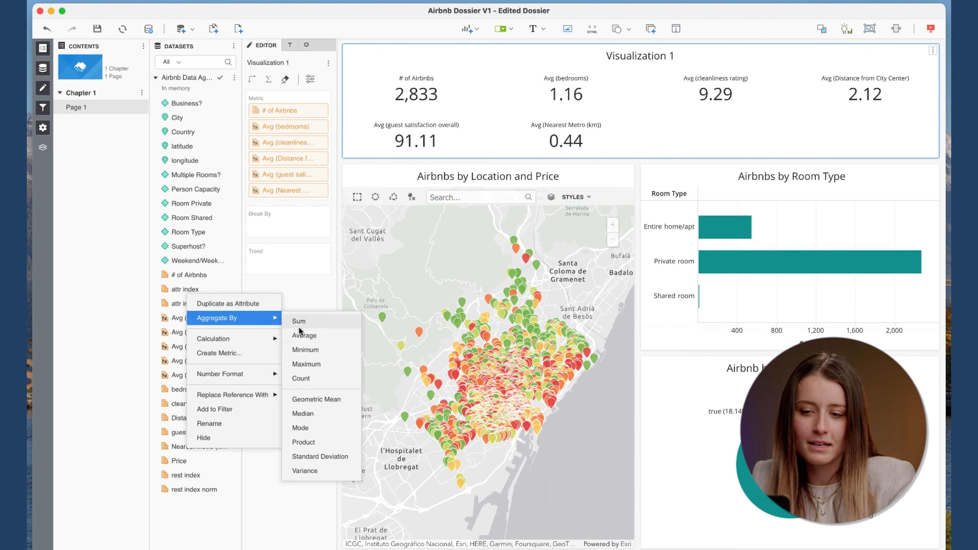
pyautogui.click(304, 335)
pyautogui.moveTo(184, 316); pyautogui.dragTo(265, 197)
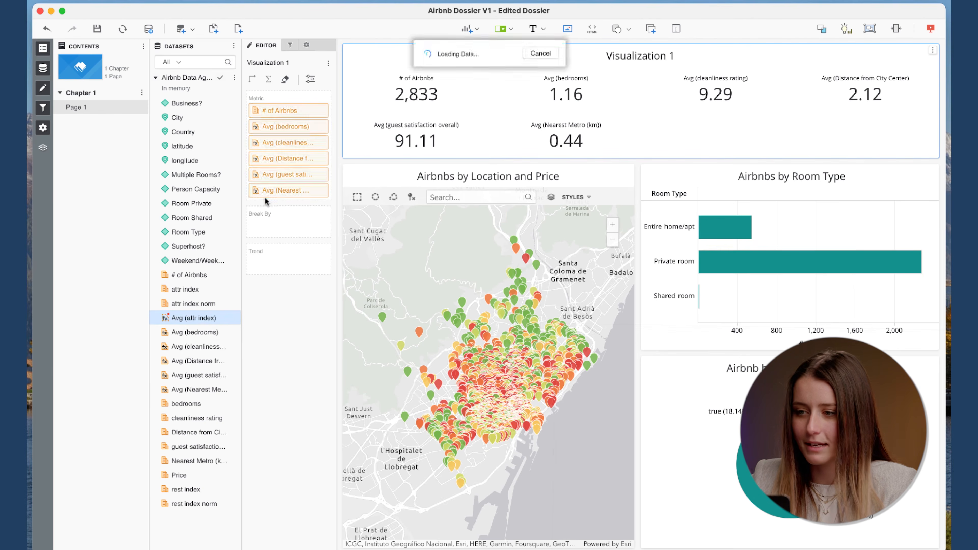
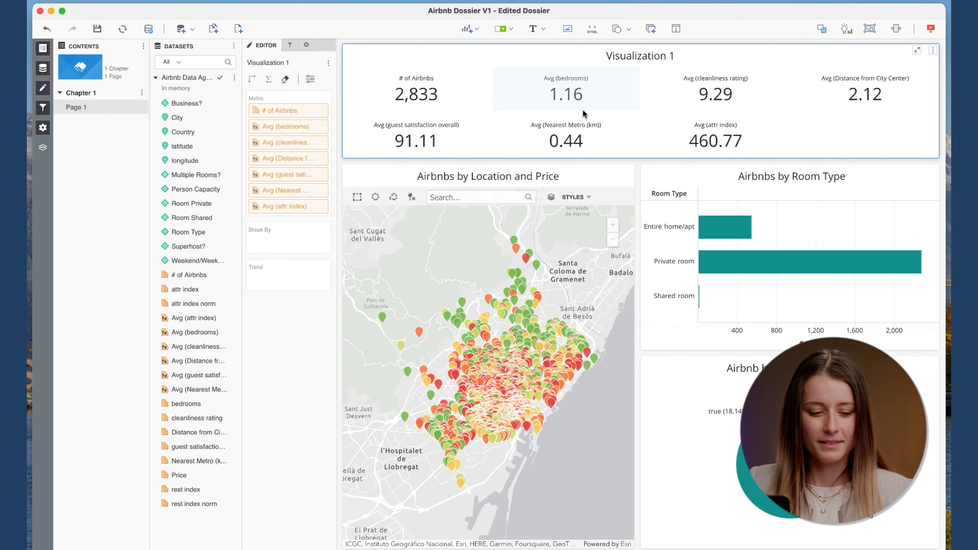
# Title the Multi-Metric KPI visualization "Airbnb KPIs" and save the dossier.
pyautogui.doubleClick(635, 54)
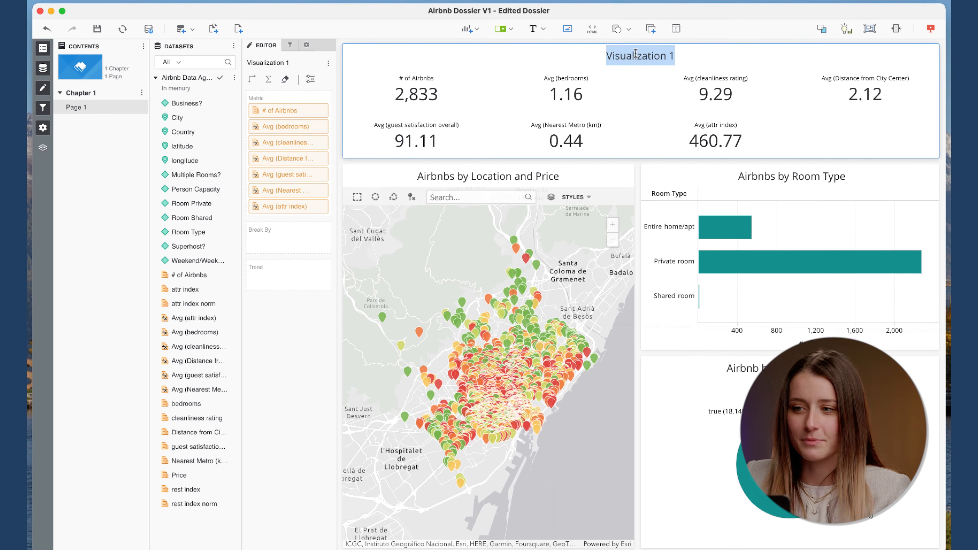
pyautogui.write('Airbnb')
pyautogui.press('BackSpace')
pyautogui.press('BackSpace')
pyautogui.press('BackSpace')
pyautogui.press('BackSpace')
pyautogui.write('rbnb KPIs')
pyautogui.press('Return')
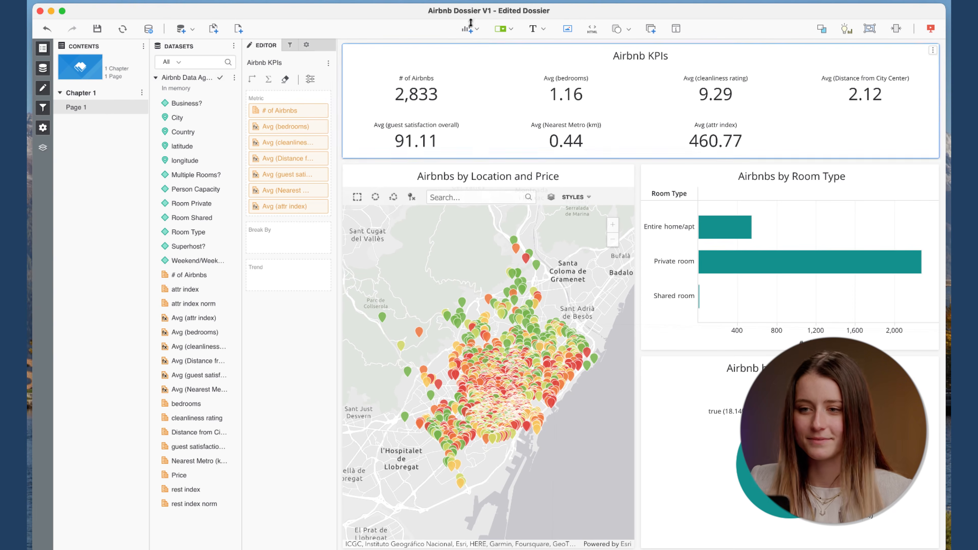
pyautogui.click(97, 29)
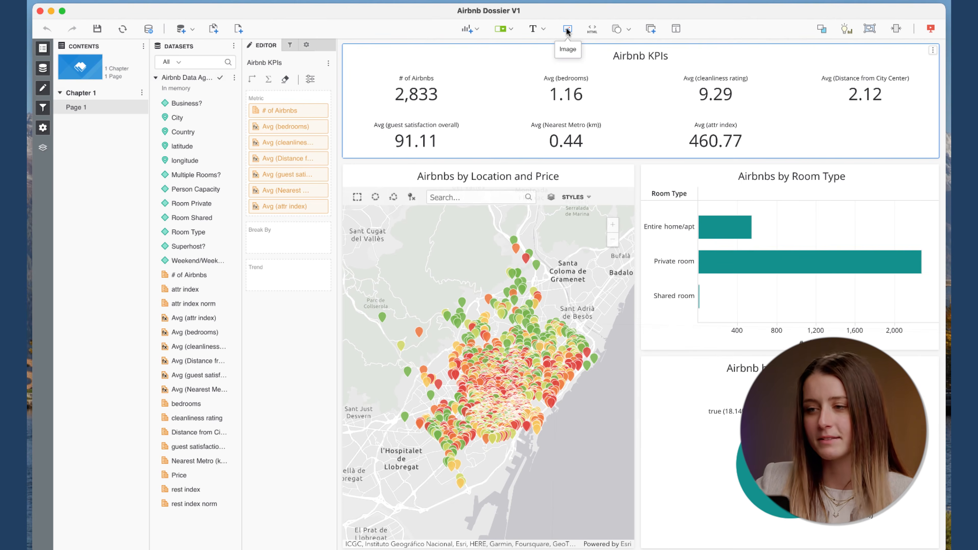
# Insert an image above the KPIs using the web address of the Barcelona skyline photo open in the browser.
pyautogui.click(567, 30)
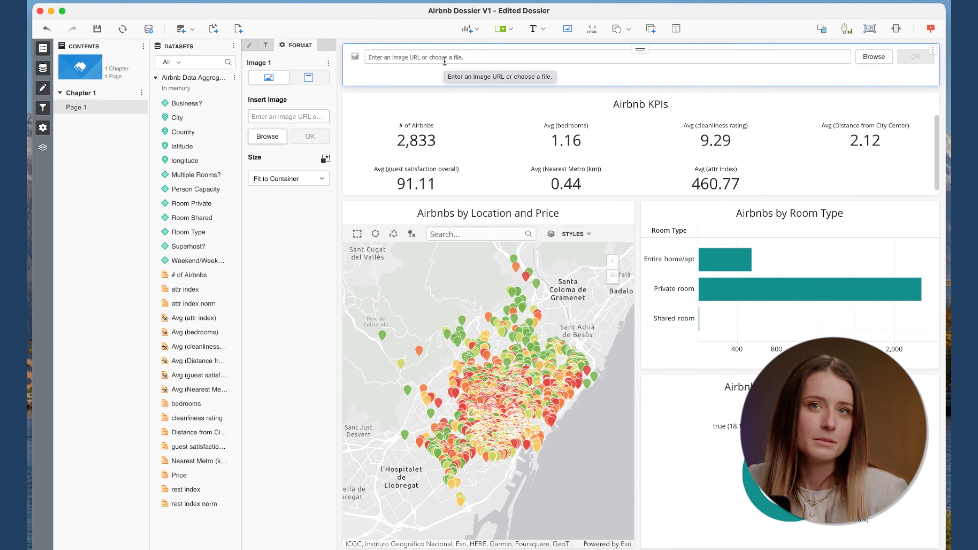
pyautogui.hotkey('ctrl', 'Right')
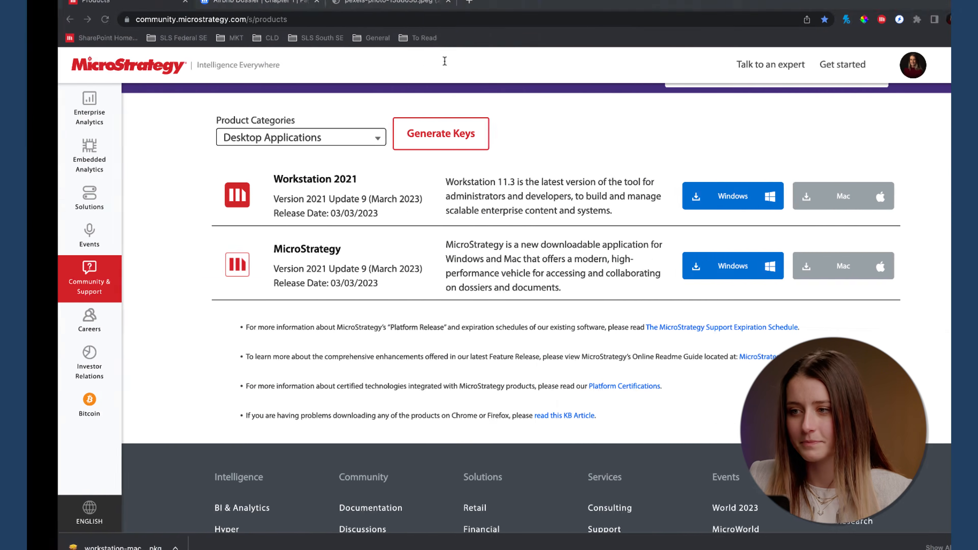
pyautogui.click(352, 2)
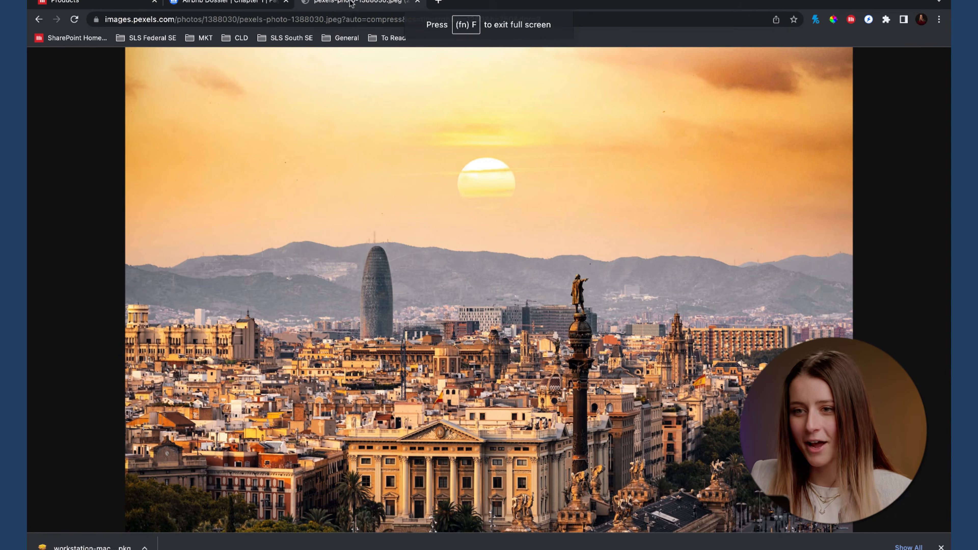
pyautogui.click(325, 19)
pyautogui.press('super+c')
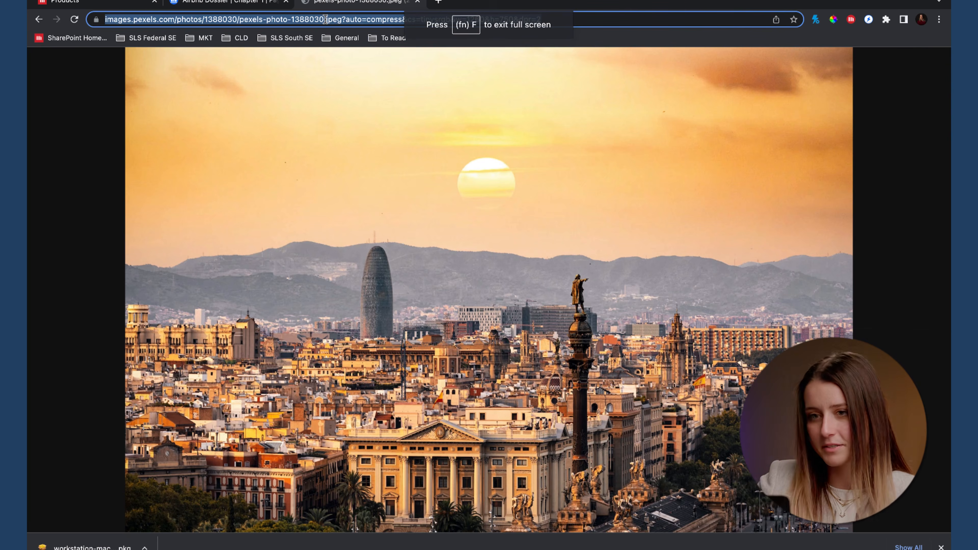
pyautogui.hotkey('ctrl', 'Left')
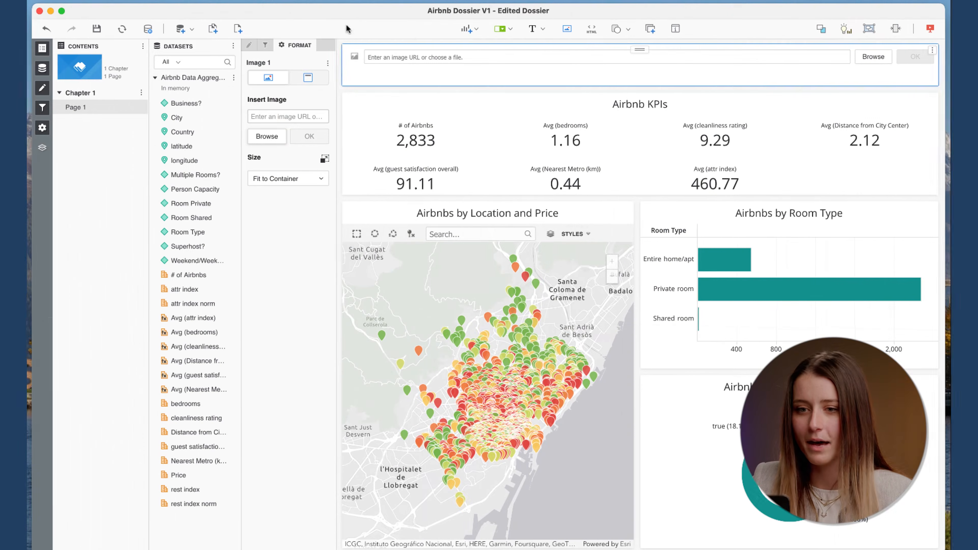
pyautogui.click(382, 57)
pyautogui.press('super+v')
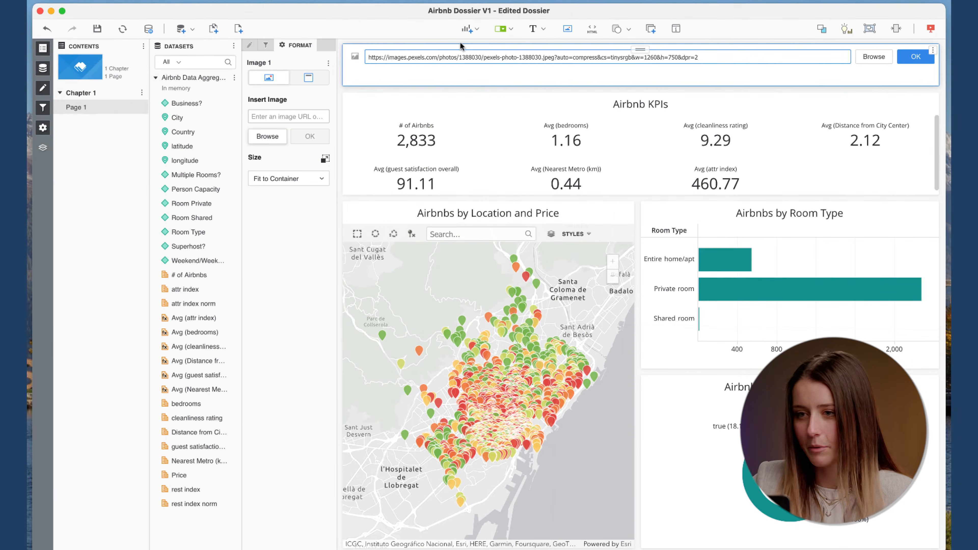
pyautogui.click(921, 58)
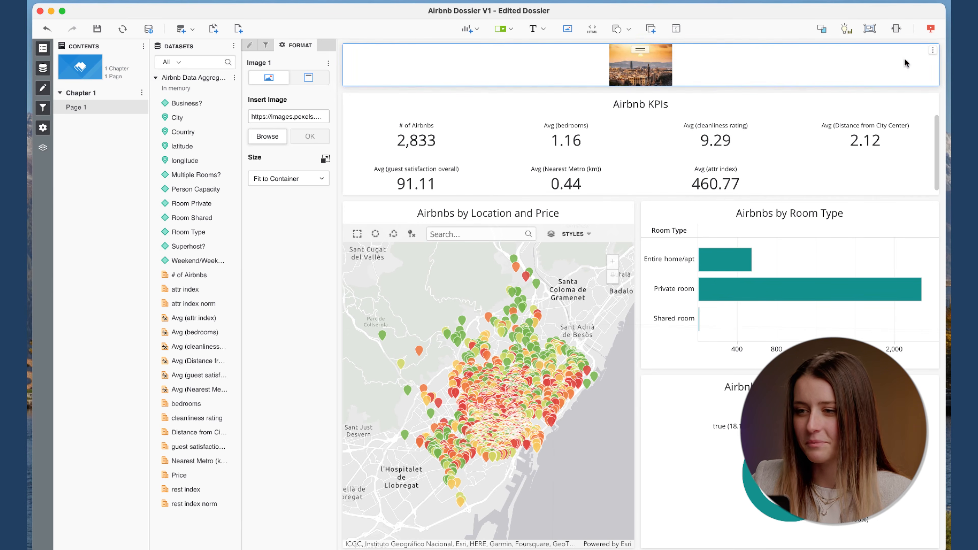
# Move the Barcelona image beside the Airbnb KPIs and widen it to match the room type chart below.
pyautogui.moveTo(643, 51); pyautogui.dragTo(905, 109)
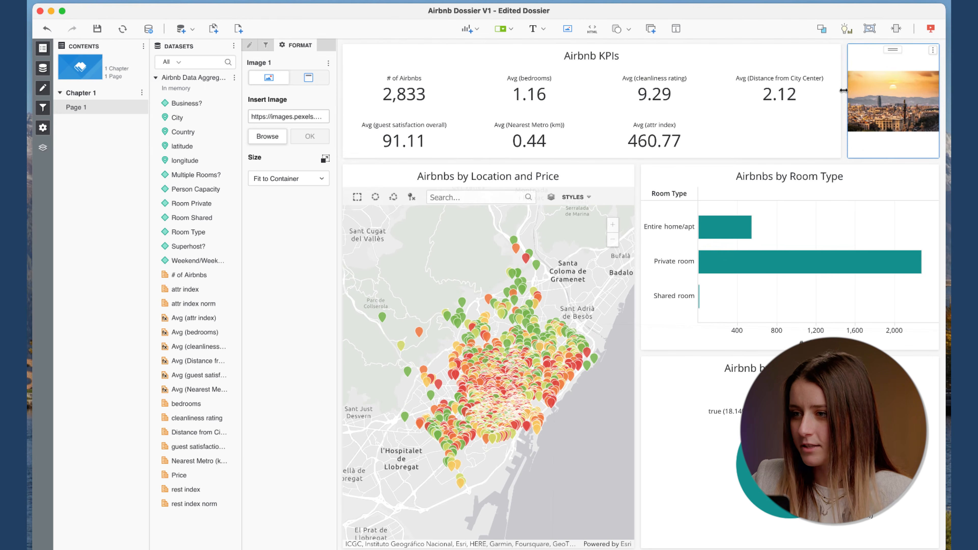
pyautogui.moveTo(844, 90); pyautogui.dragTo(643, 88)
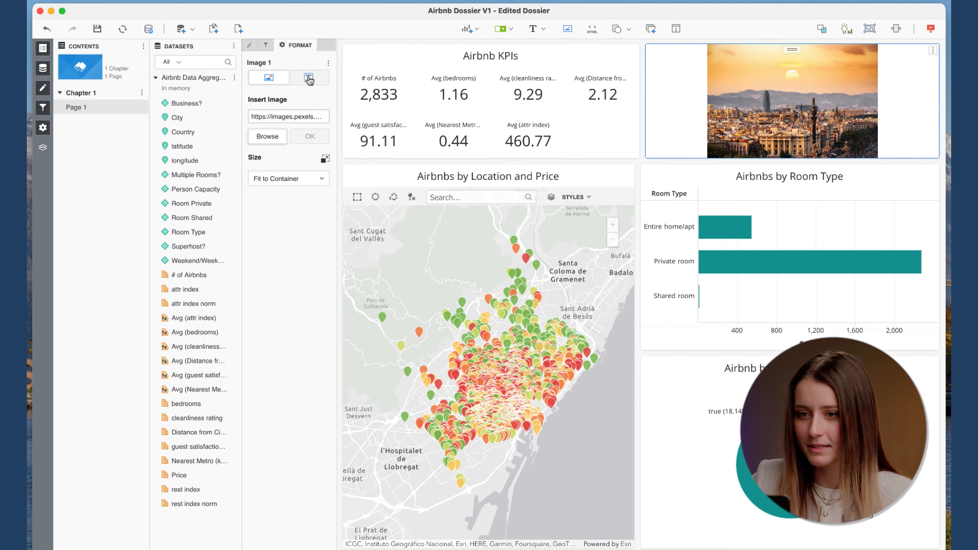
# Set the image's size to Fill Container and save the dossier.
pyautogui.click(309, 79)
pyautogui.click(279, 85)
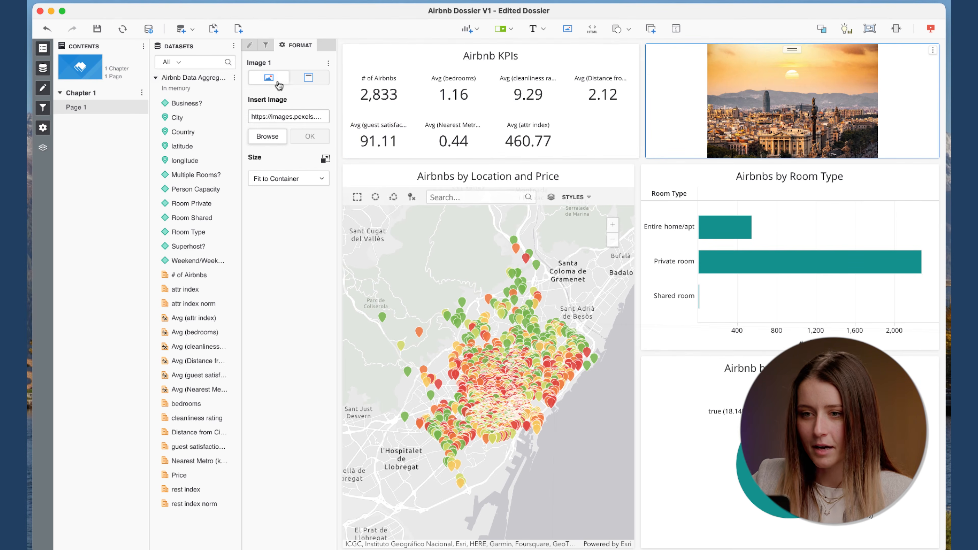
pyautogui.click(283, 180)
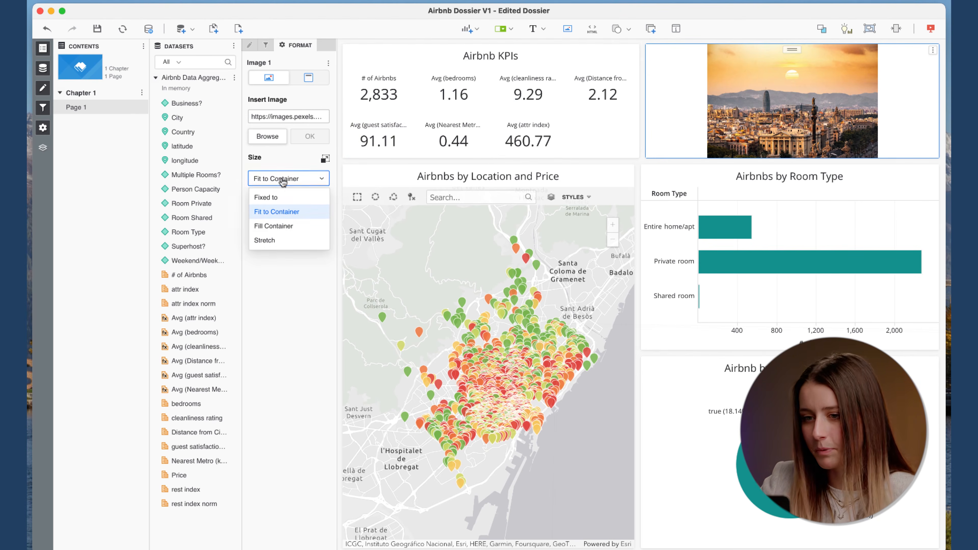
pyautogui.click(279, 226)
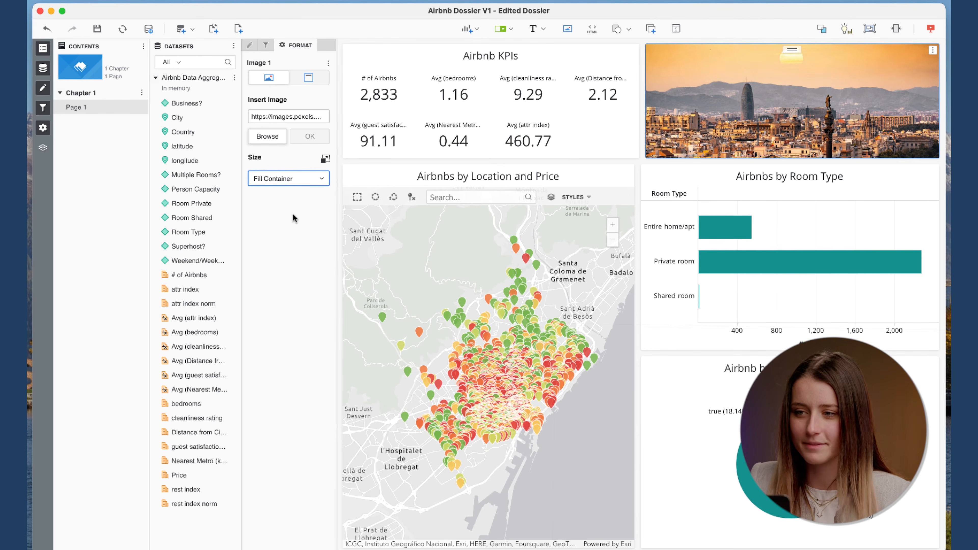
pyautogui.click(98, 29)
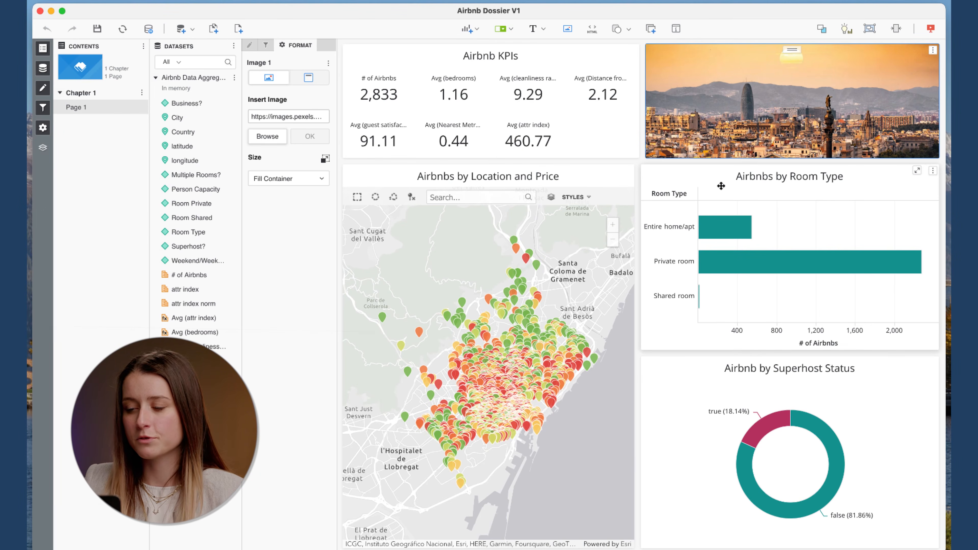
# Make the Airbnbs by Room Type chart filter the location and price map, the Airbnb KPIs and the superhost status chart.
pyautogui.moveTo(711, 226)
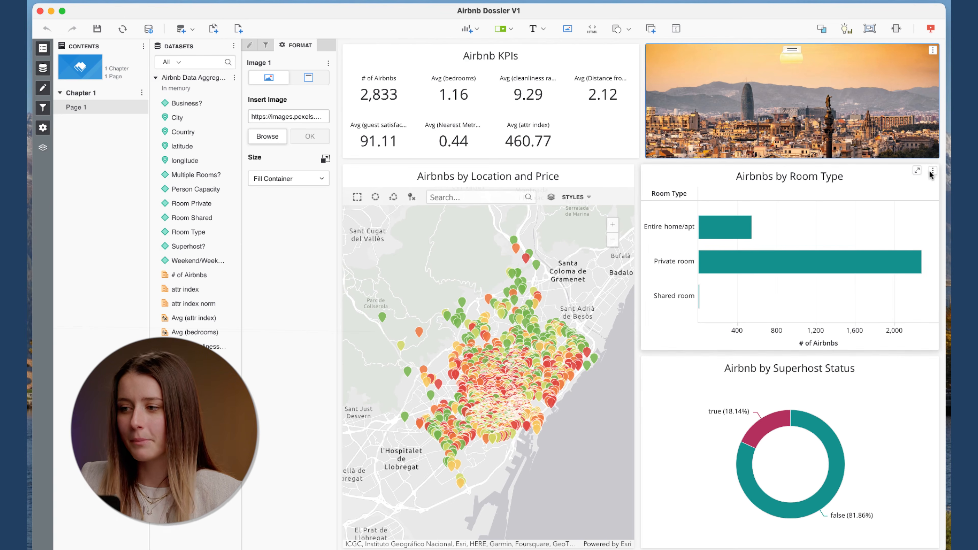
pyautogui.click(932, 171)
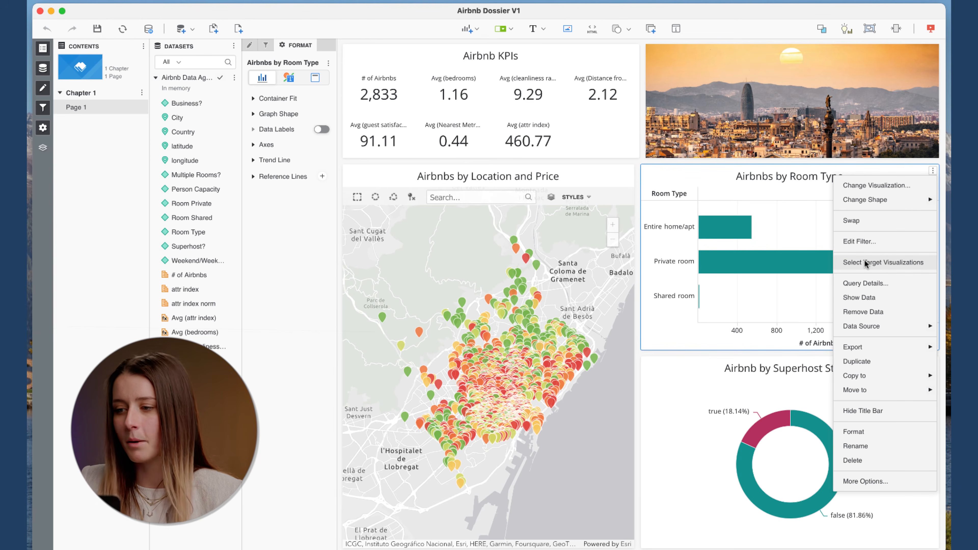
pyautogui.click(892, 264)
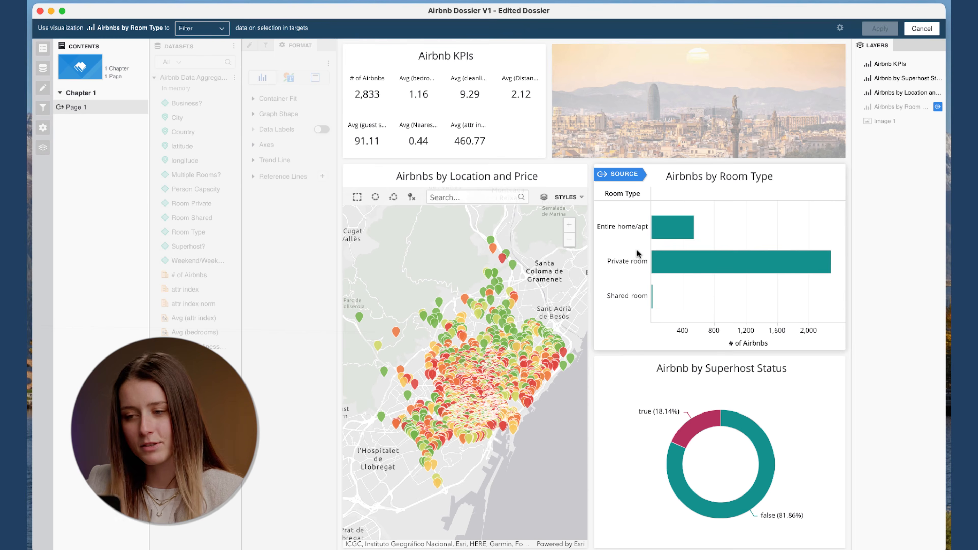
pyautogui.click(500, 177)
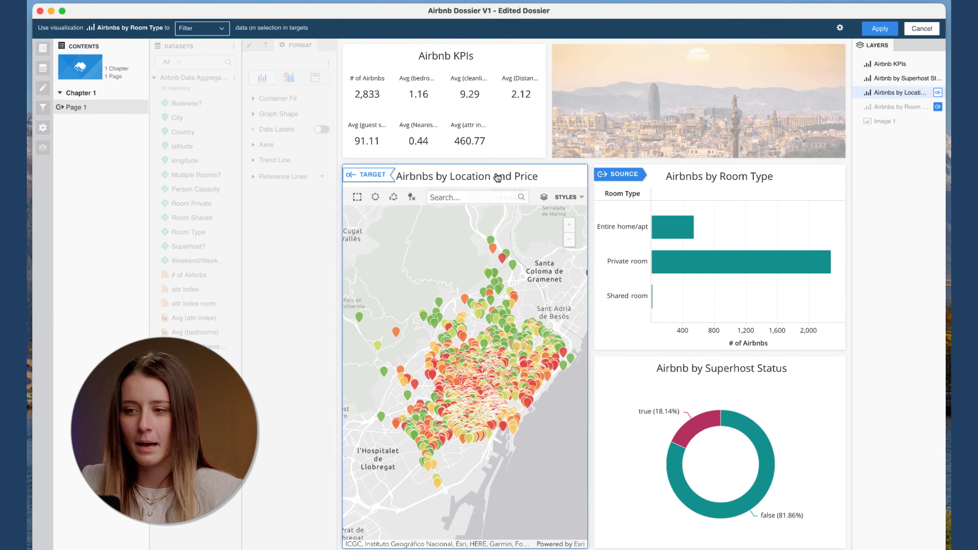
pyautogui.click(470, 98)
pyautogui.click(641, 458)
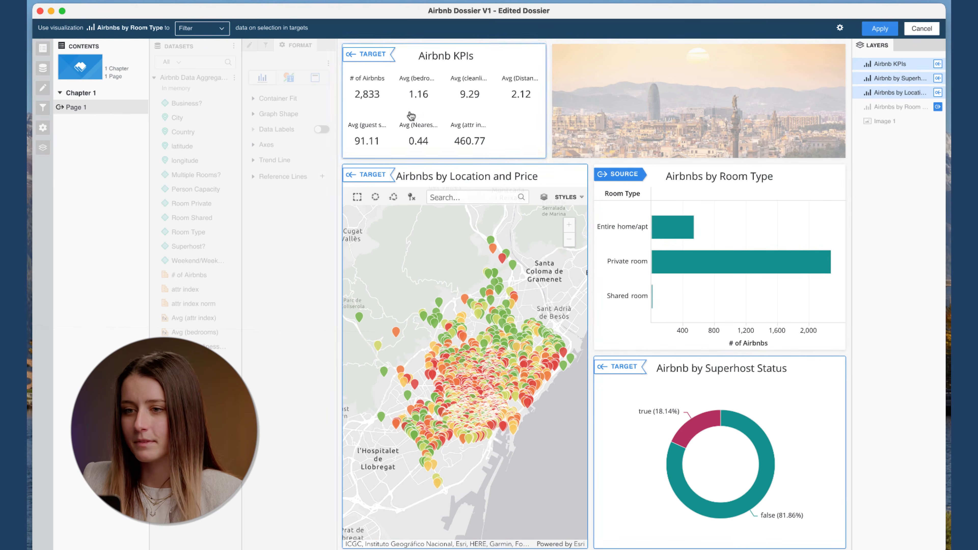
pyautogui.click(888, 29)
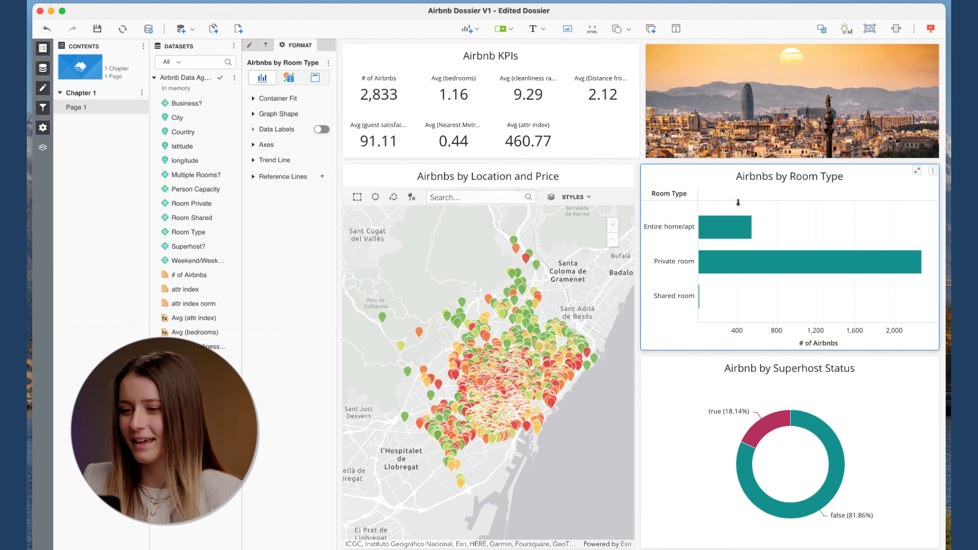
# Test the filtering by selecting the Entire home/apt, Private room and Shared room bars of the room type chart one after another.
pyautogui.click(715, 229)
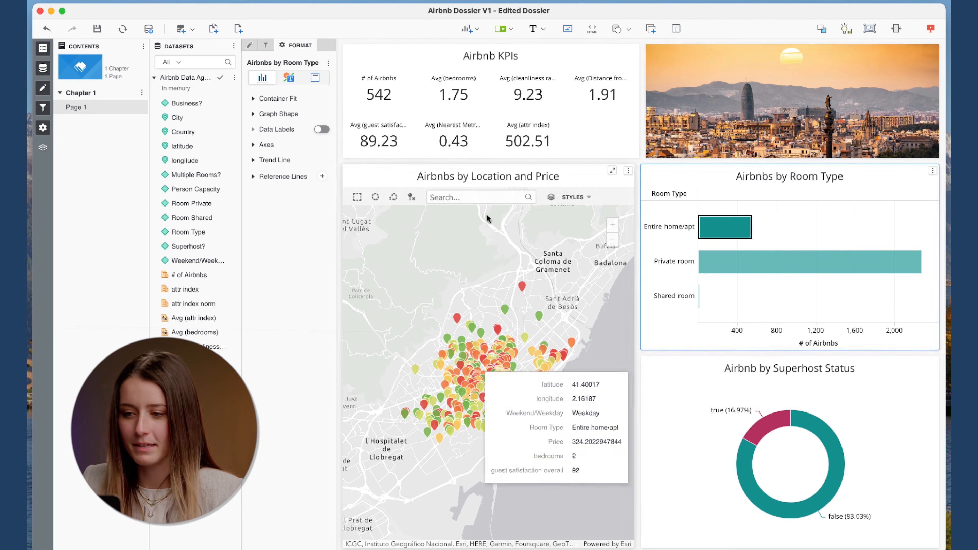
pyautogui.moveTo(717, 231)
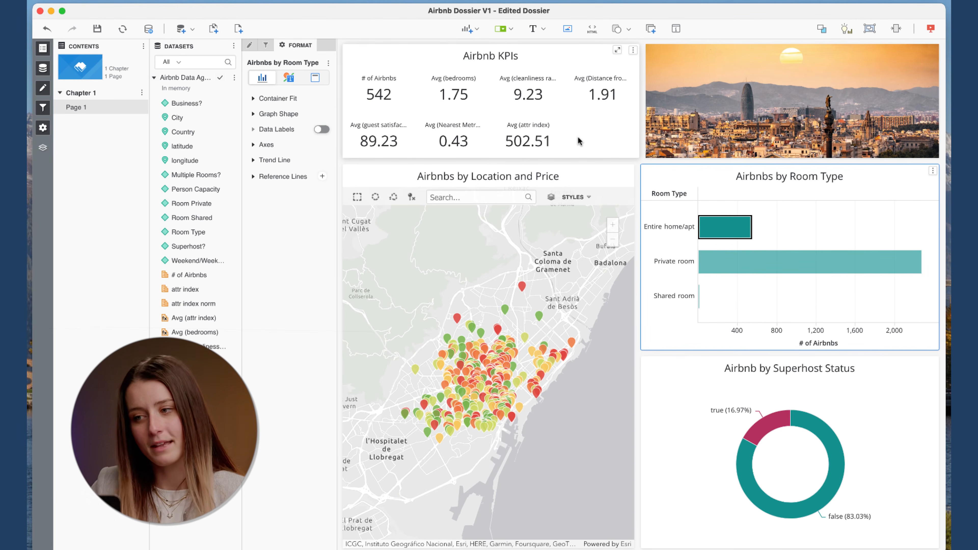
pyautogui.click(710, 262)
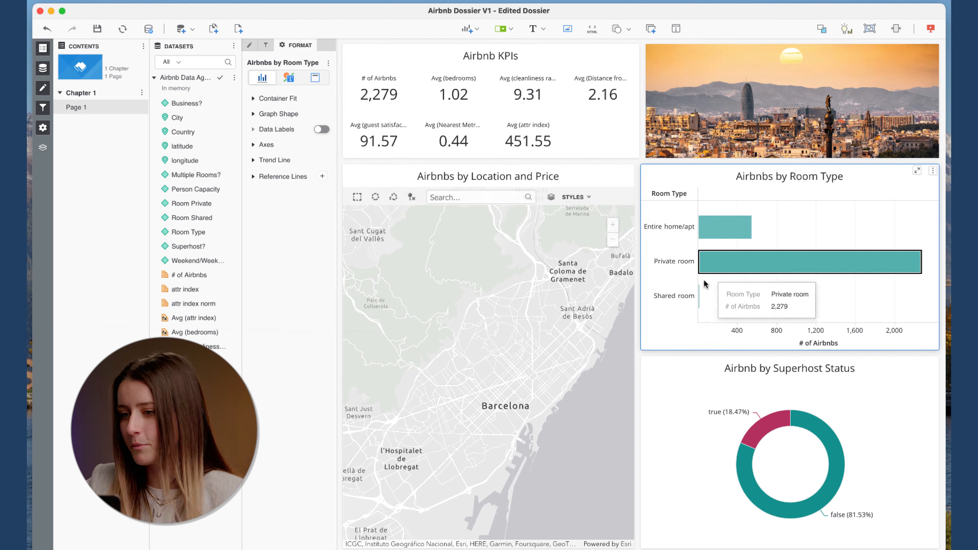
pyautogui.moveTo(700, 293)
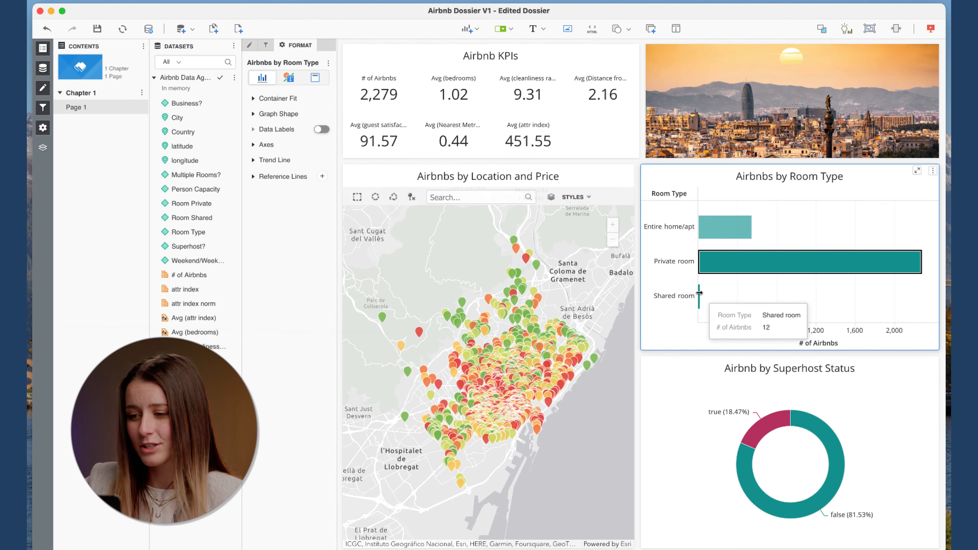
pyautogui.click(699, 293)
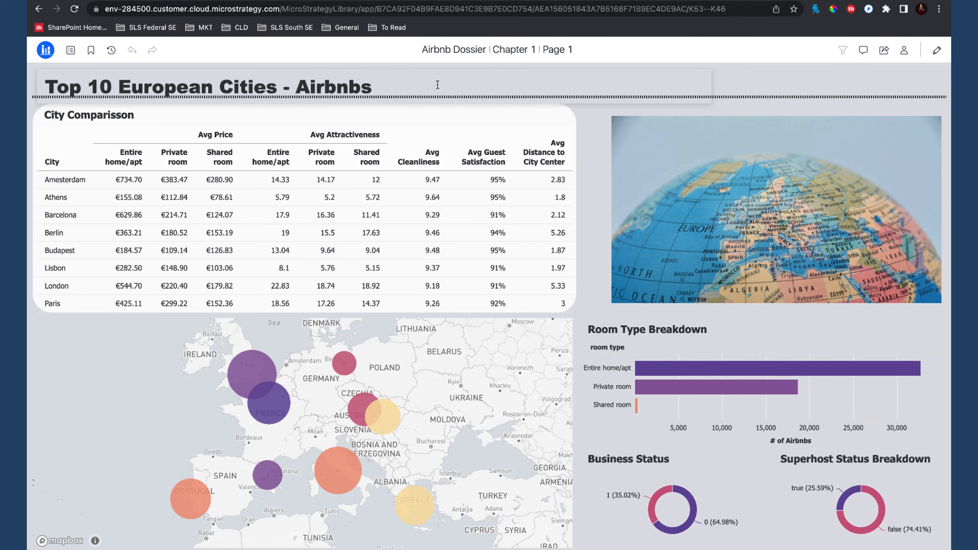
# In the browser, explore the Top 10 European Cities dossier by selecting Lisbon, Berlin and London in the city comparison and zooming into London's map.
pyautogui.moveTo(668, 390)
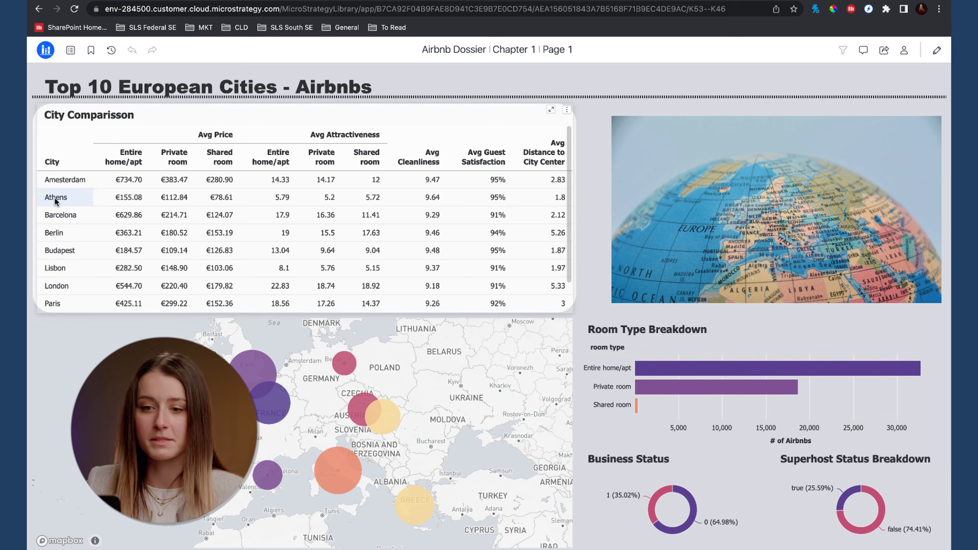
pyautogui.click(55, 271)
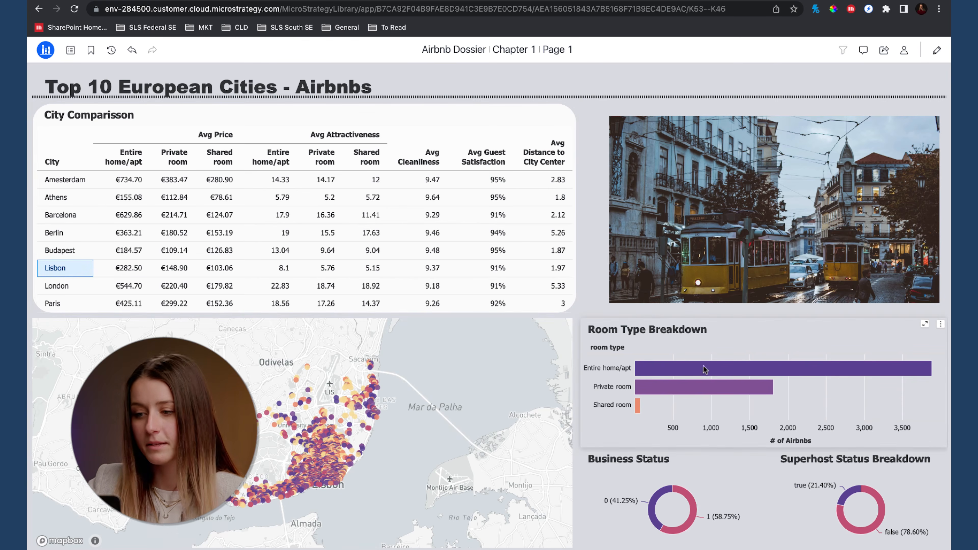
pyautogui.moveTo(700, 368)
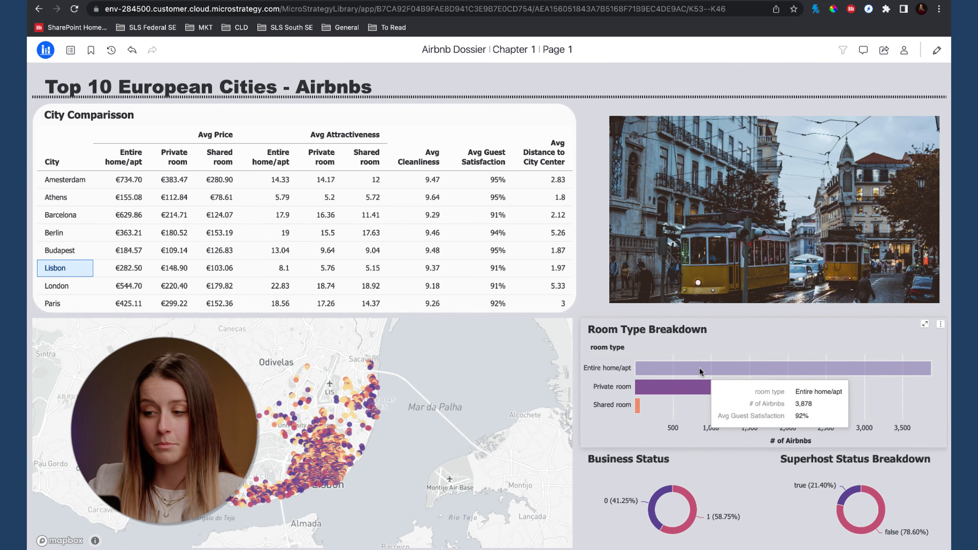
pyautogui.moveTo(883, 502)
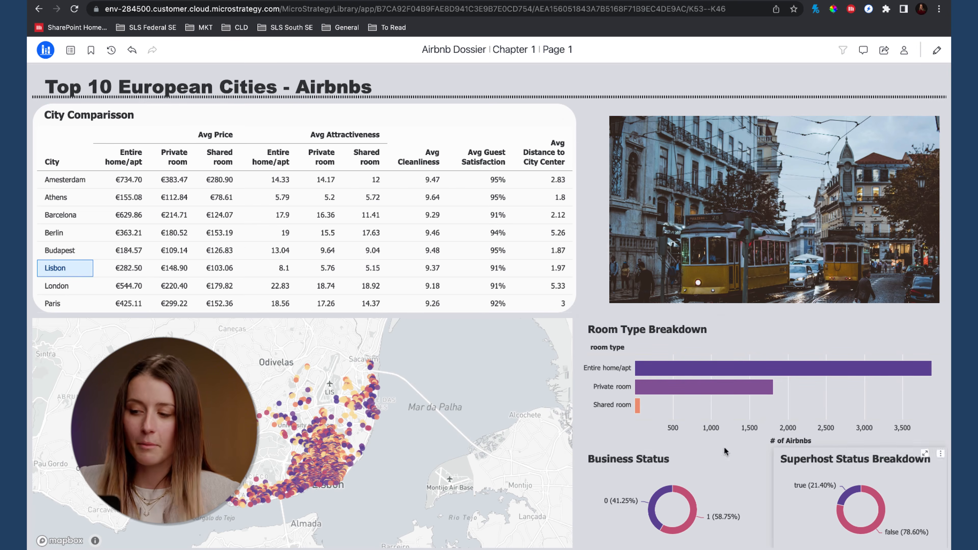
pyautogui.click(64, 234)
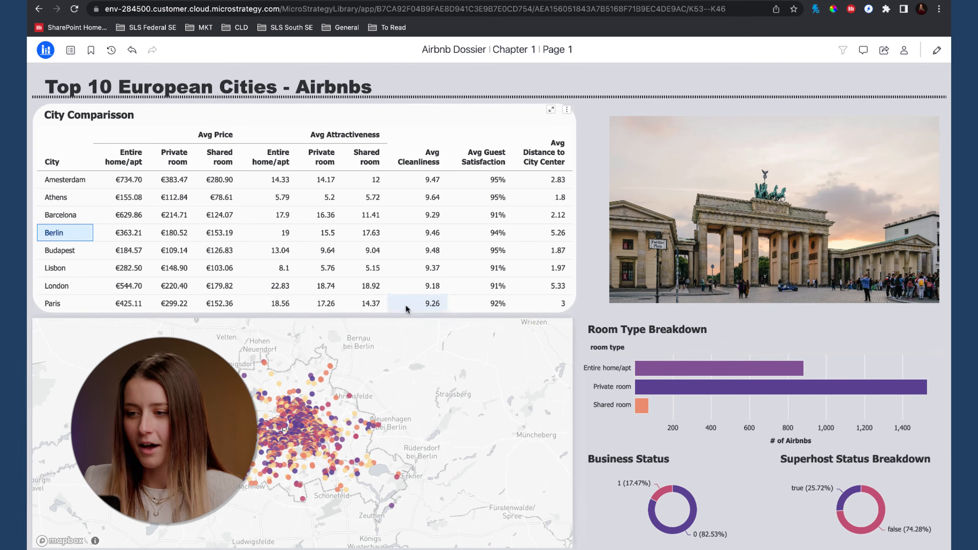
pyautogui.click(61, 289)
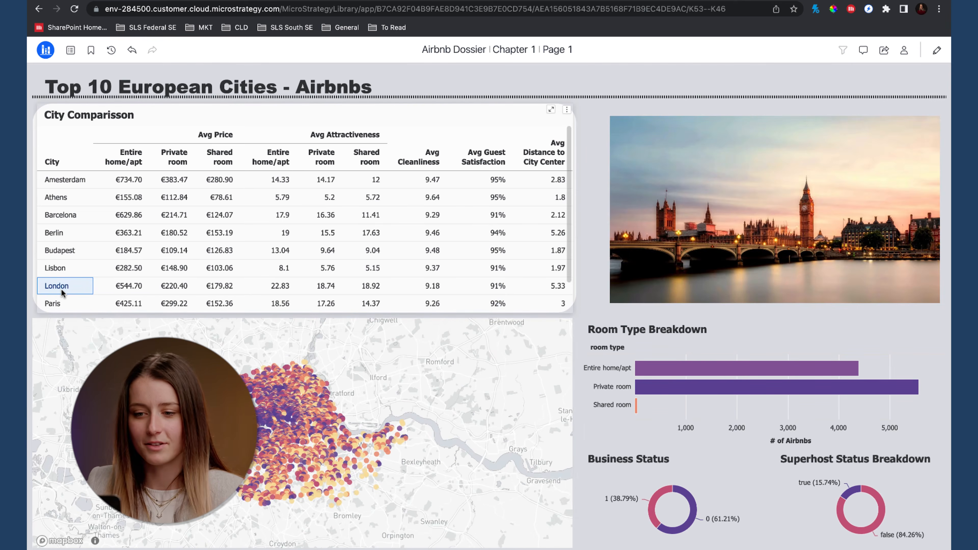
pyautogui.scroll(2, 213, 376)
pyautogui.scroll(1, 213, 375)
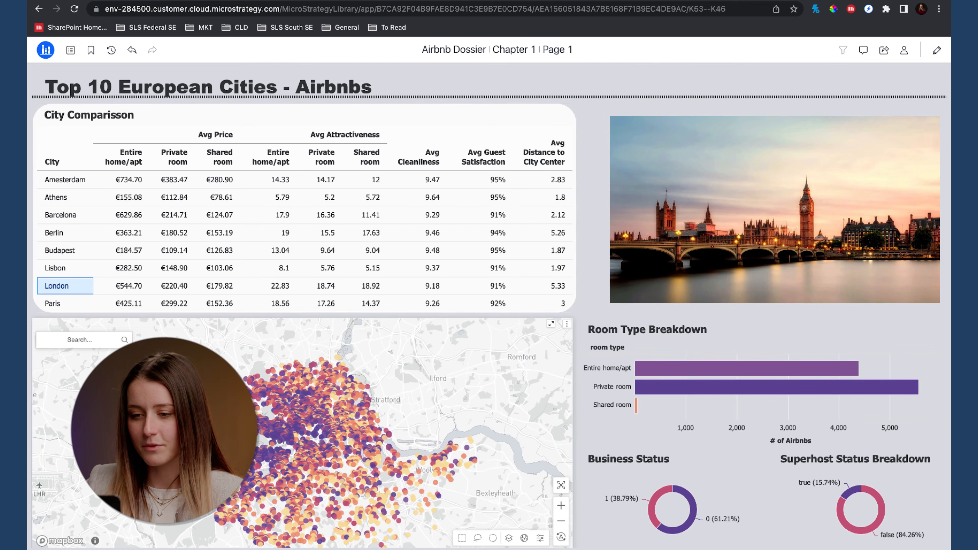